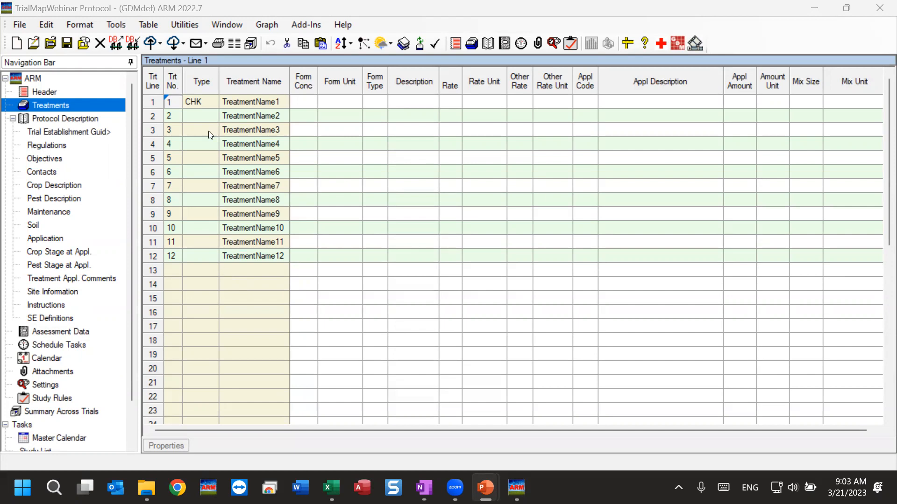
Start creating a trial from the open protocol and color the plots on its trial map by replicate
click(20, 26)
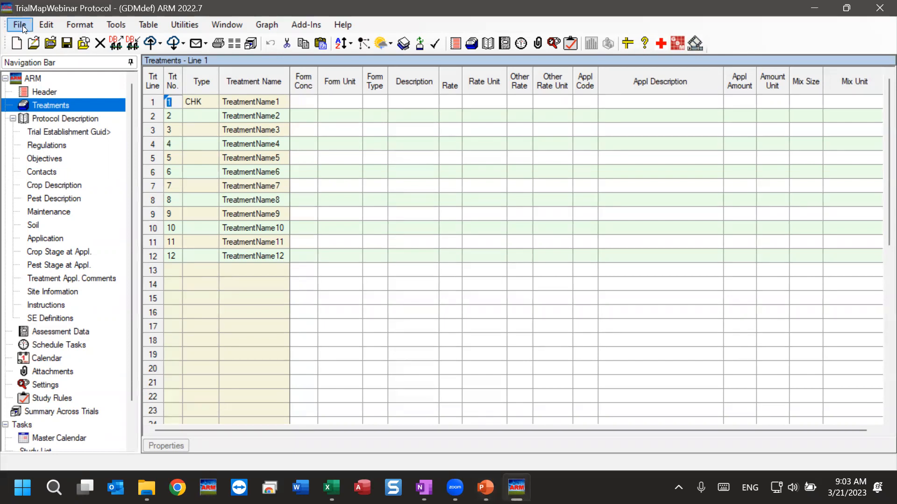
click(23, 25)
mouse_move(151, 166)
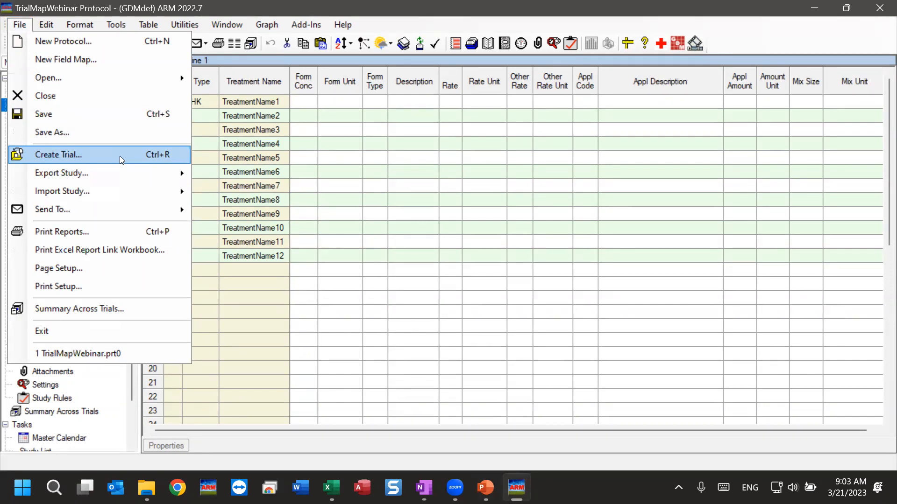
click(87, 158)
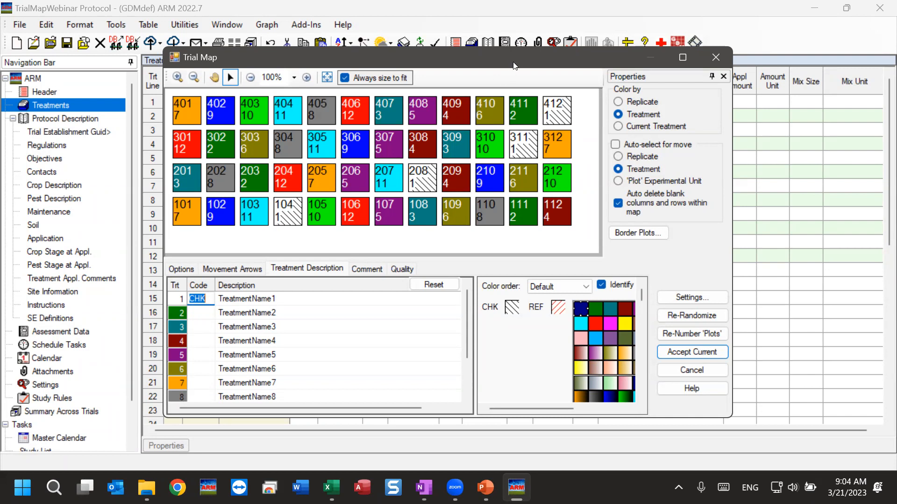
drag(514, 65, 516, 54)
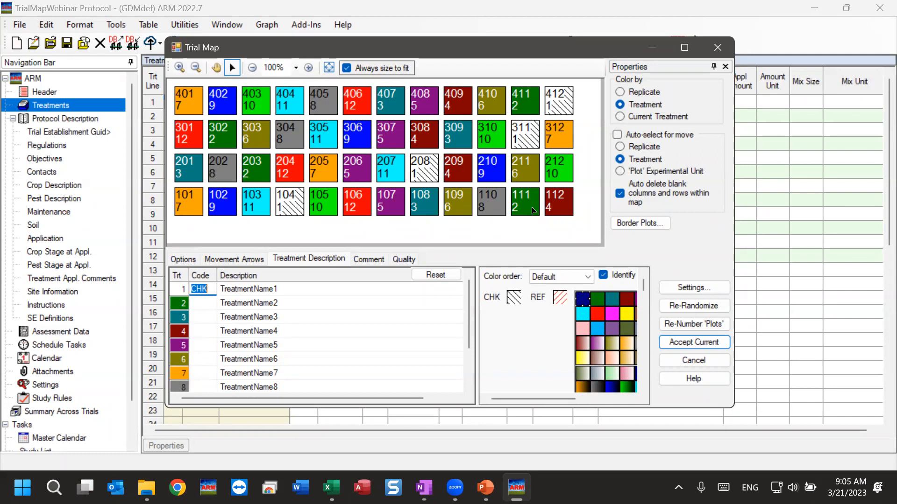
click(646, 91)
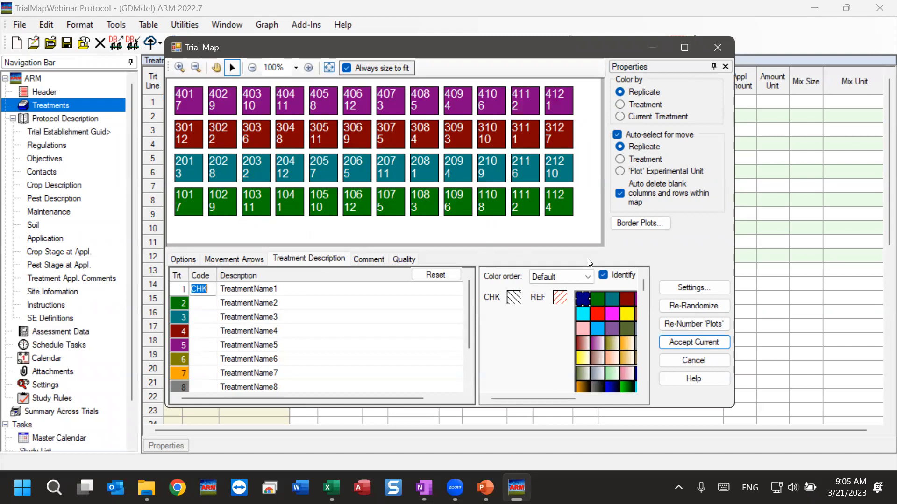
Set the block size to 6 in the trial's layout settings and apply it to the map
click(719, 289)
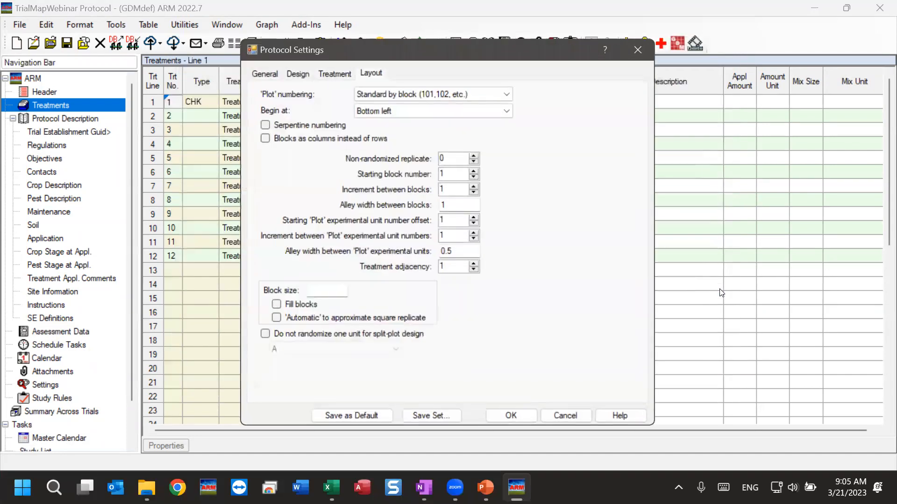
click(327, 290)
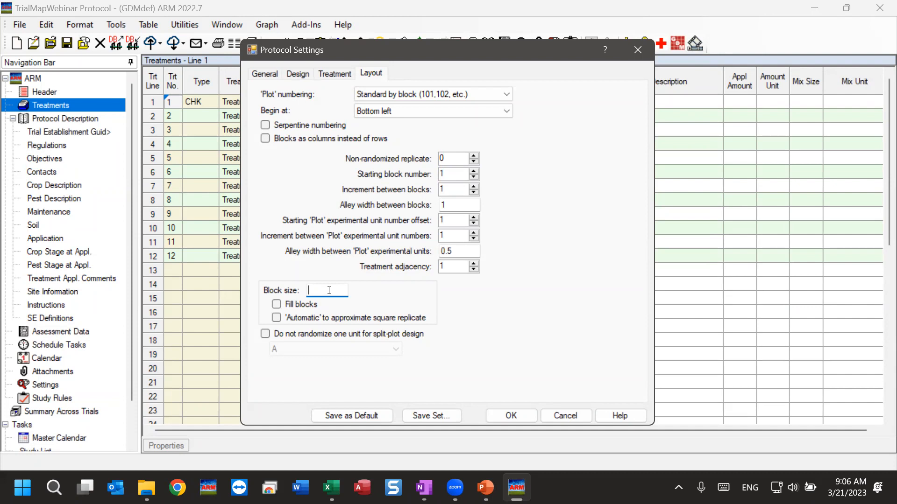
text(6)
click(511, 415)
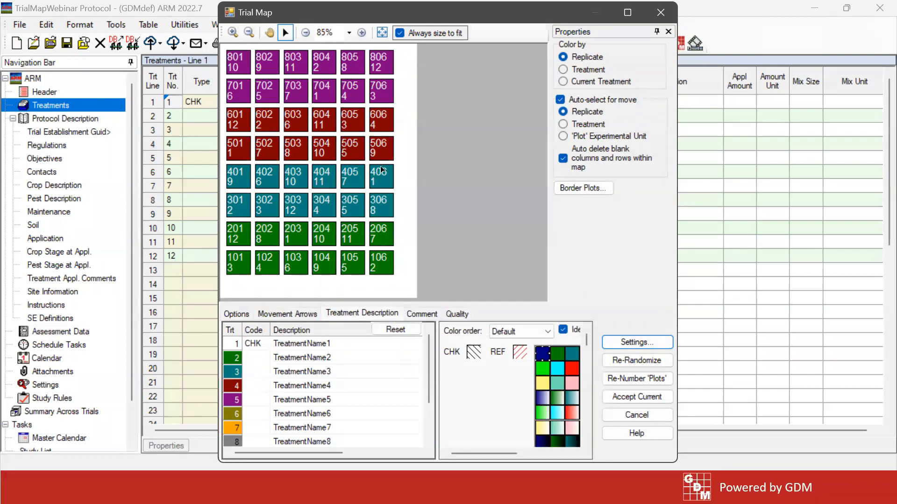
Change the layout's block size to 5 and regenerate the trial map
click(648, 343)
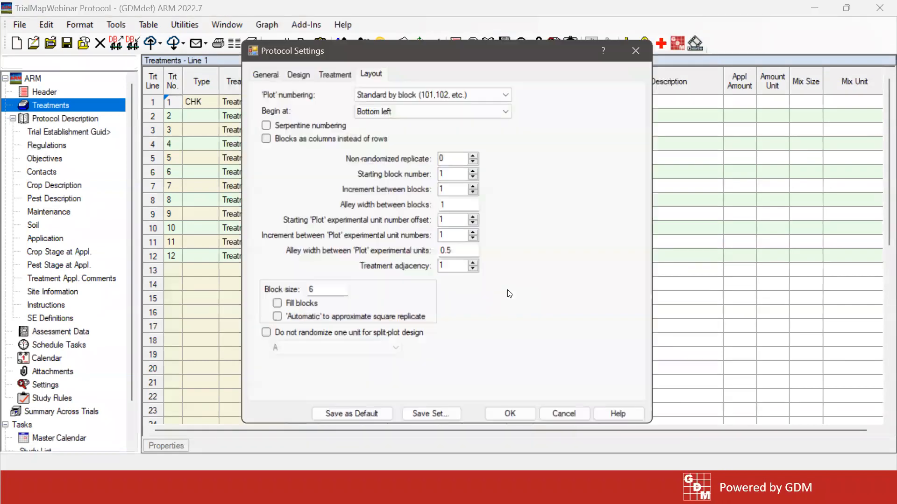
double_click(326, 288)
text(5)
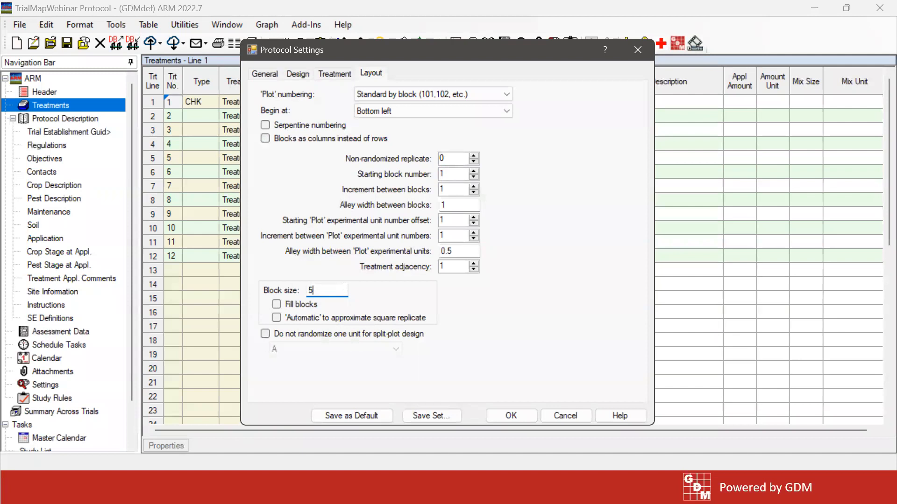
click(510, 416)
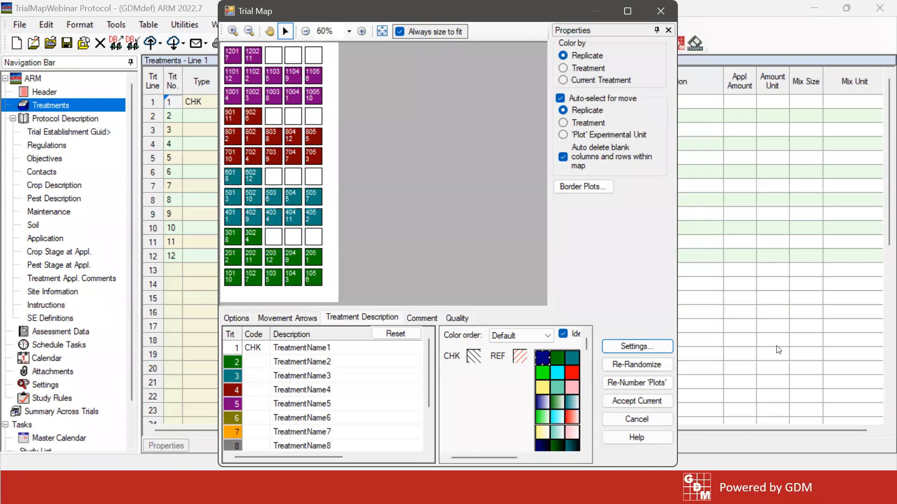
Enable Fill blocks in the layout settings so replicates need not begin in a new block
click(658, 345)
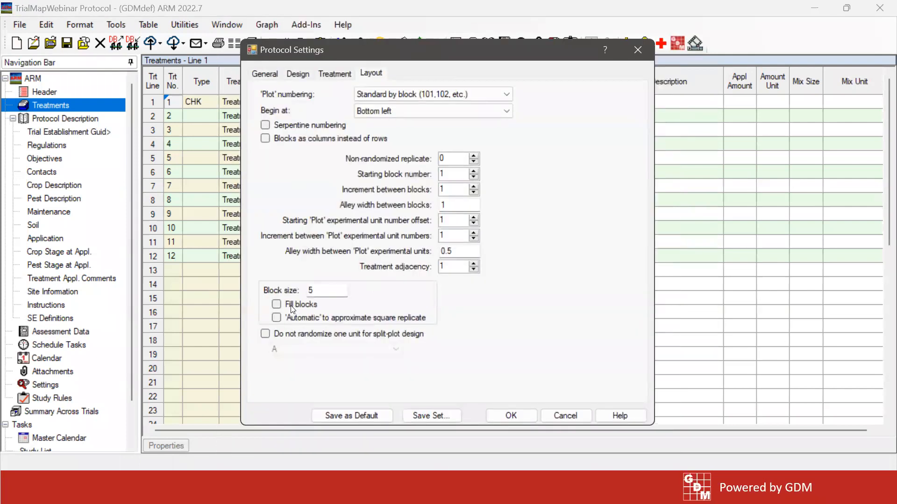
click(307, 306)
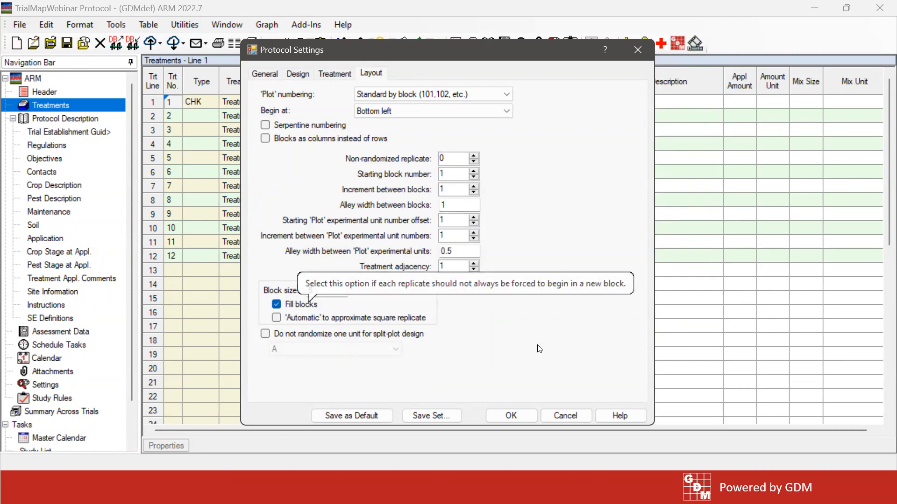
click(510, 416)
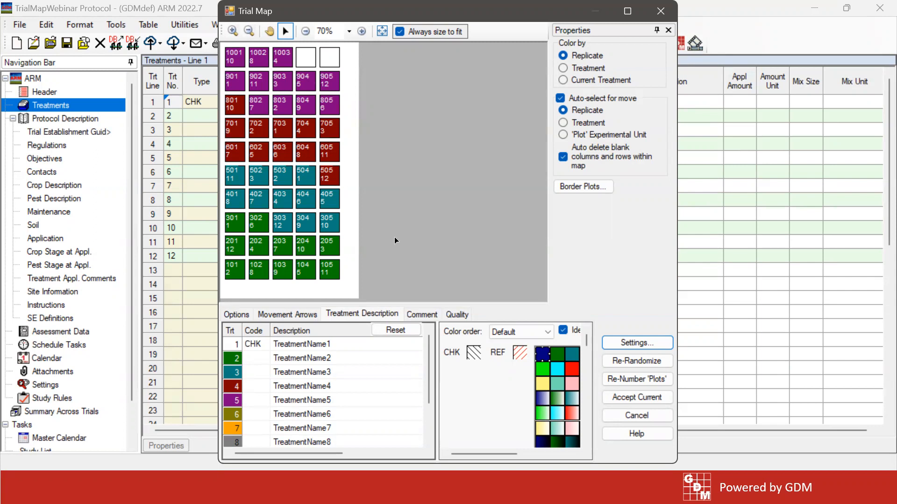
Set the layout's block size to 18 with Fill blocks left on, and apply it to the map
click(637, 342)
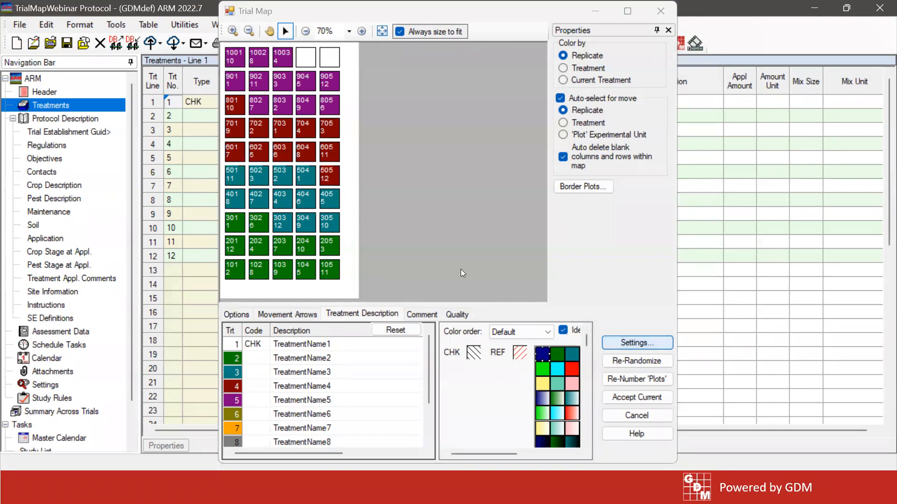
double_click(323, 289)
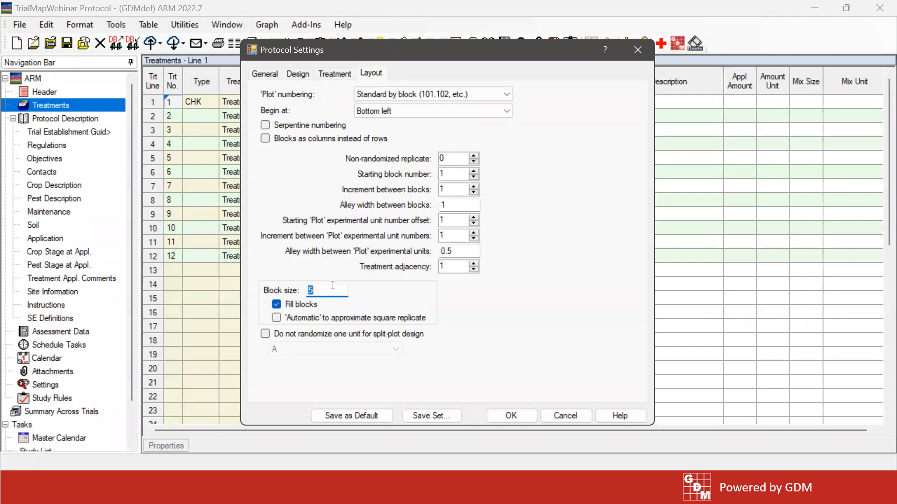
text(16)
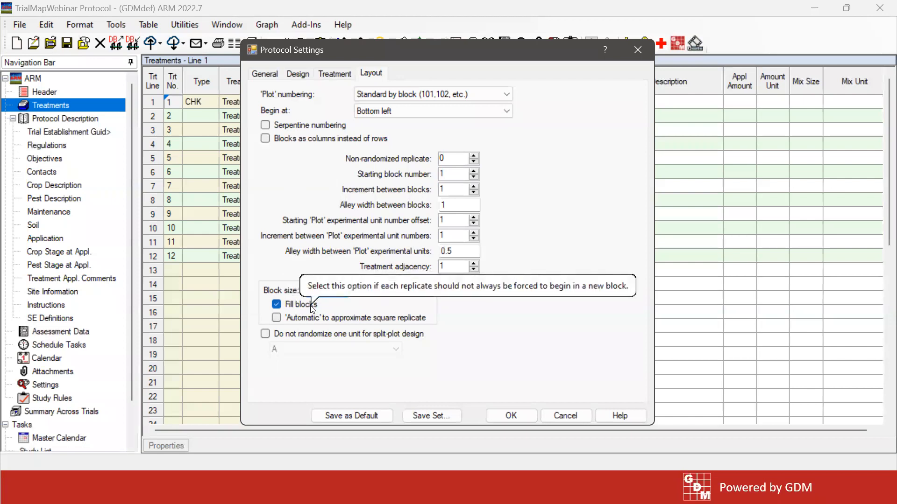
click(519, 414)
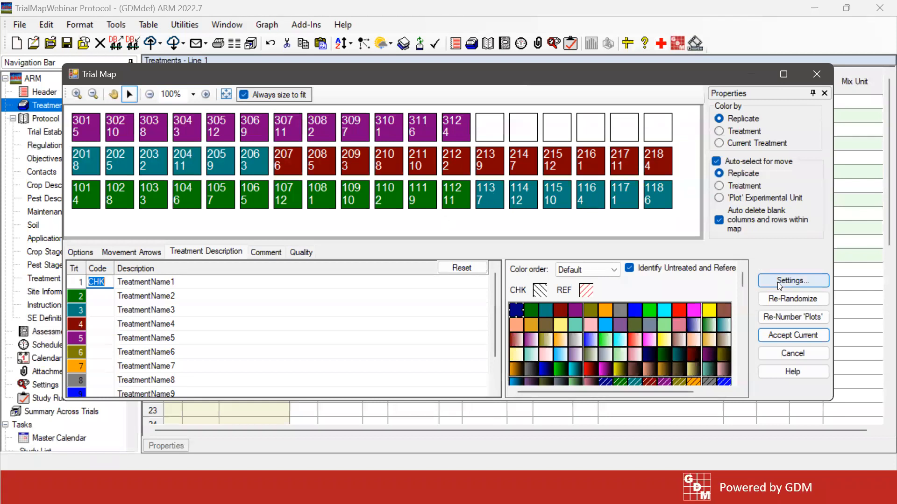
Raise the layout's block size to 24 and apply it to the trial map
click(798, 282)
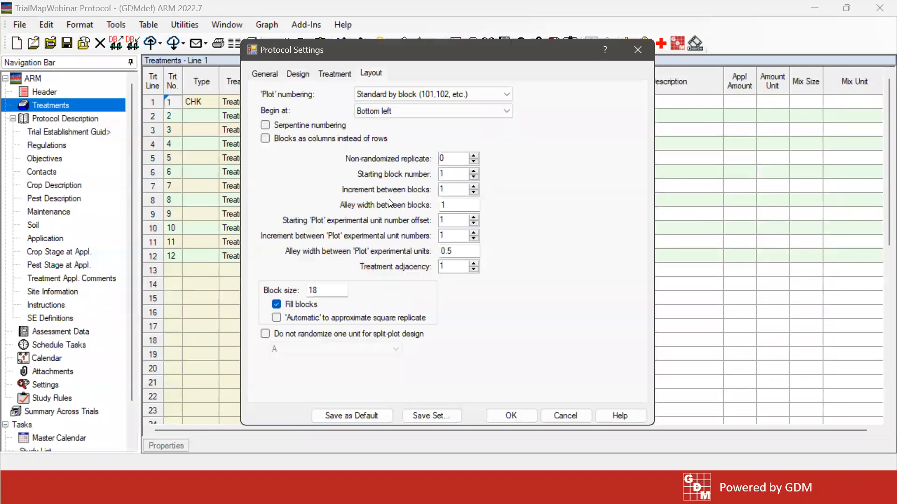
double_click(319, 288)
text(24)
click(510, 416)
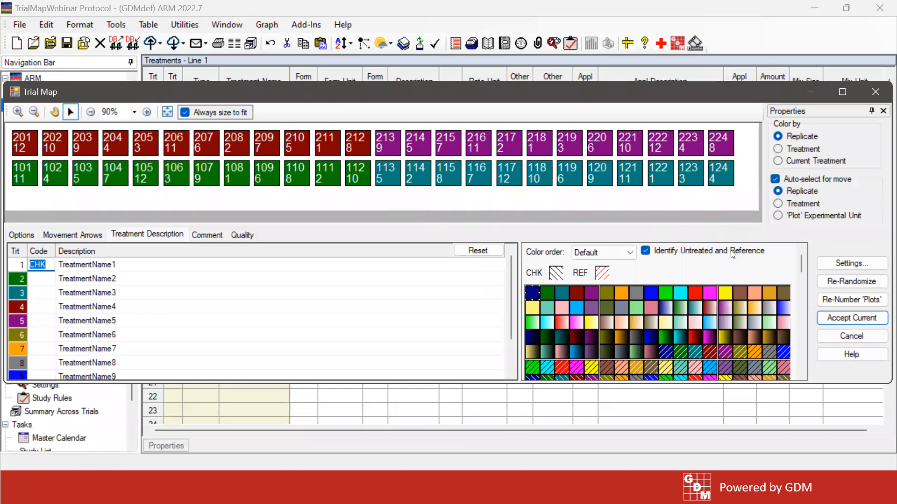
Clear the block size and turn off Fill blocks in the layout settings, and apply them to the map
click(846, 264)
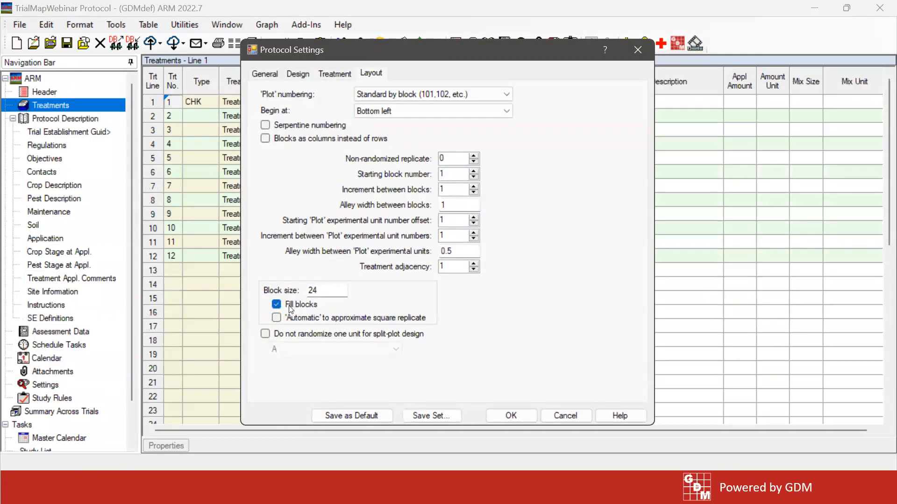
double_click(327, 290)
key(BackSpace)
click(301, 302)
click(511, 415)
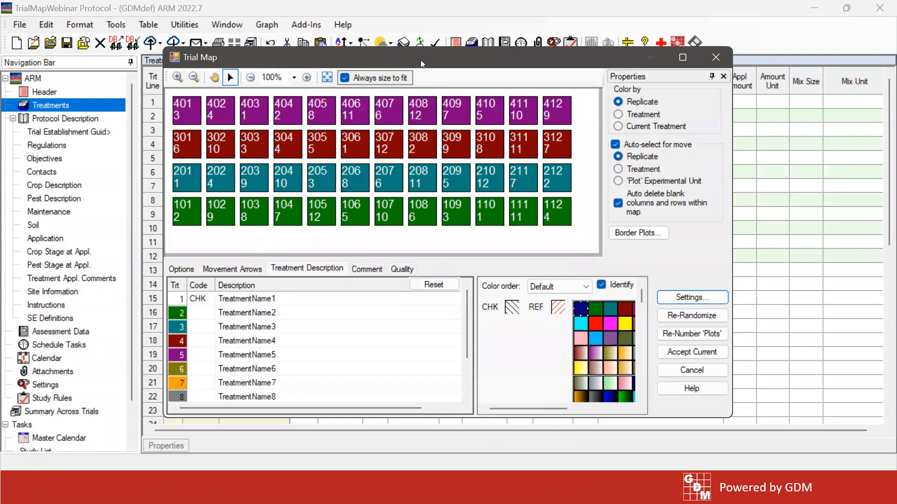
Set auto-select for move to Treatment and color the plots on the trial map by treatment
drag(422, 64, 419, 50)
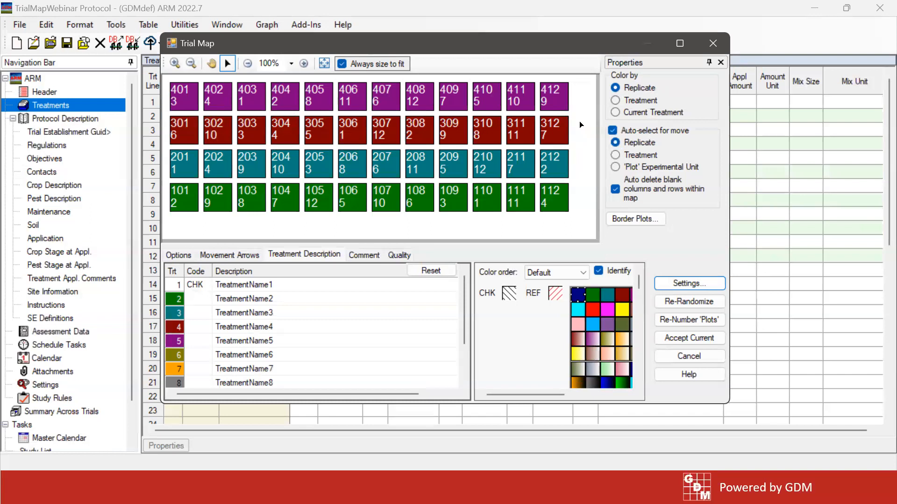
click(620, 64)
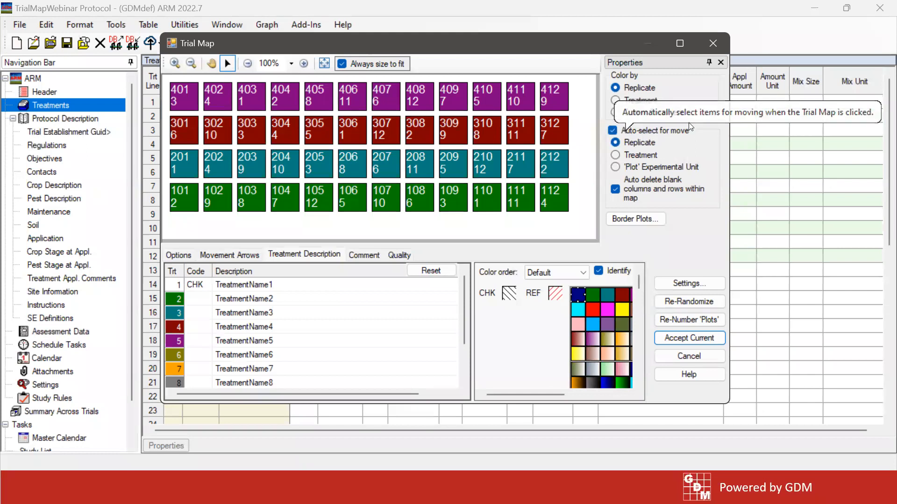
click(613, 132)
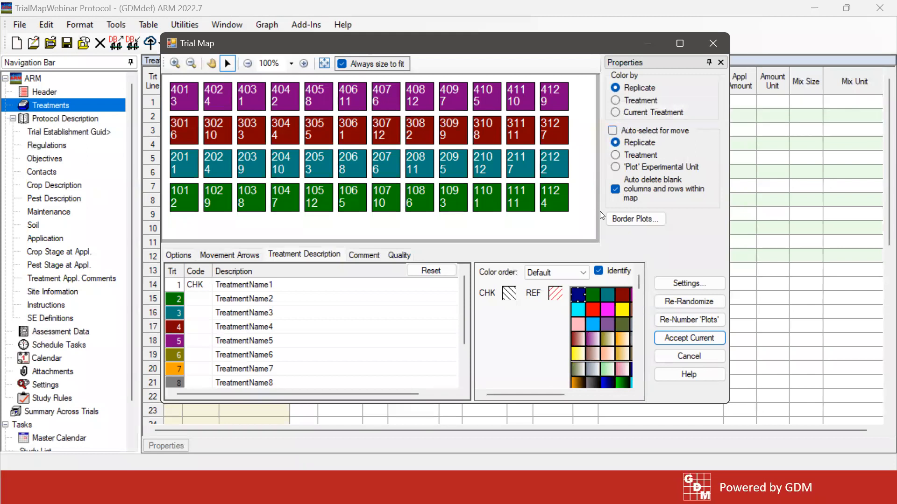
click(613, 132)
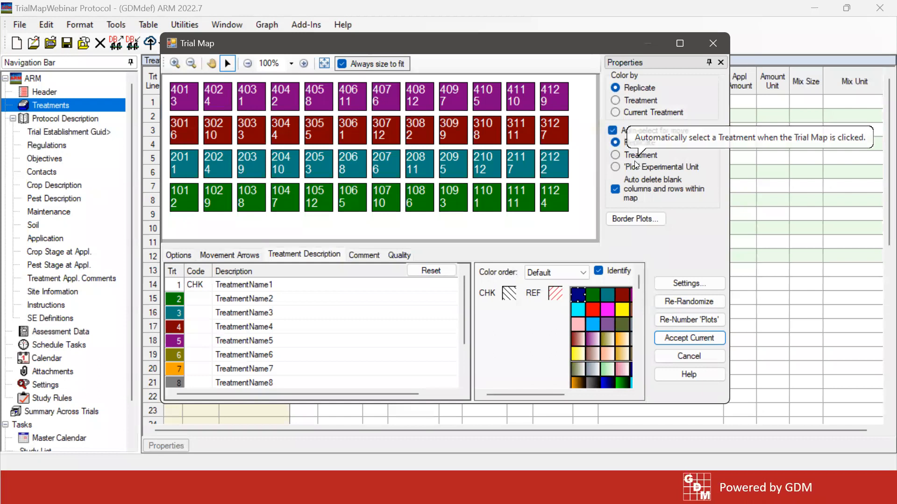
click(648, 157)
click(635, 101)
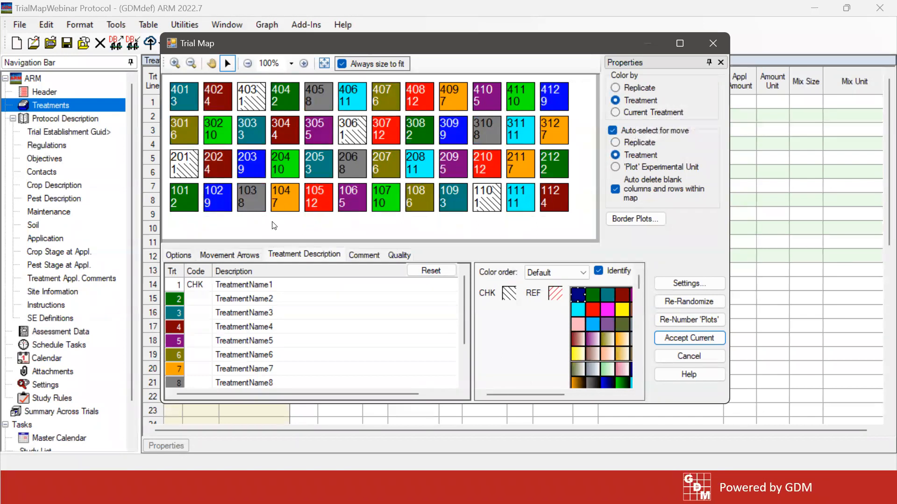
Swap treatments within the first replicate: plot 101 with 104, plot 105 with 102, and plot 108 with 103
click(185, 200)
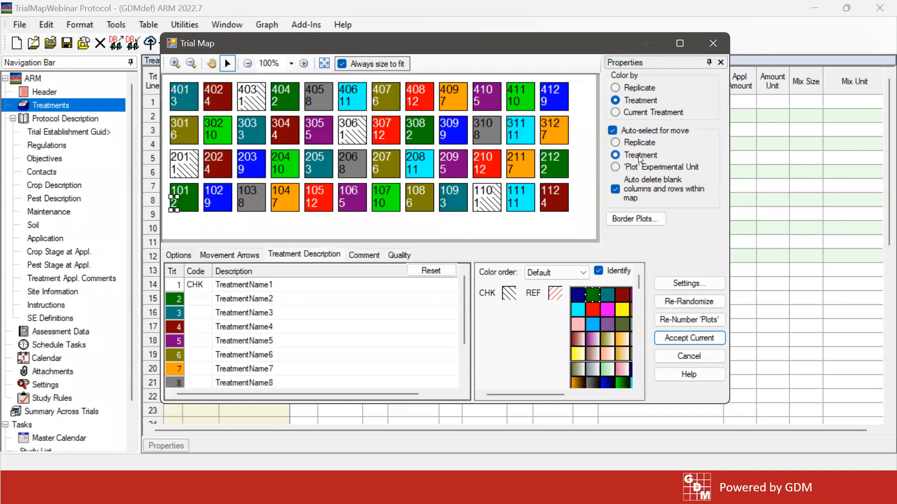
drag(181, 201, 289, 200)
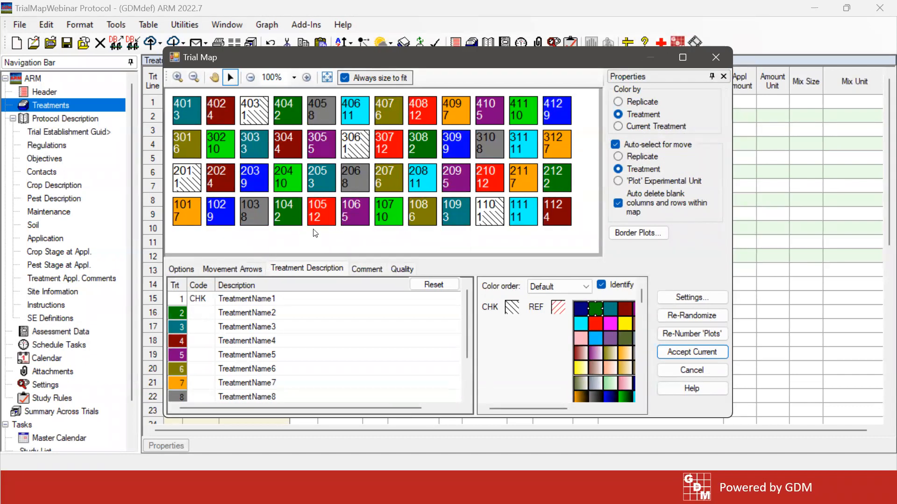
drag(322, 217, 234, 221)
drag(410, 221, 250, 214)
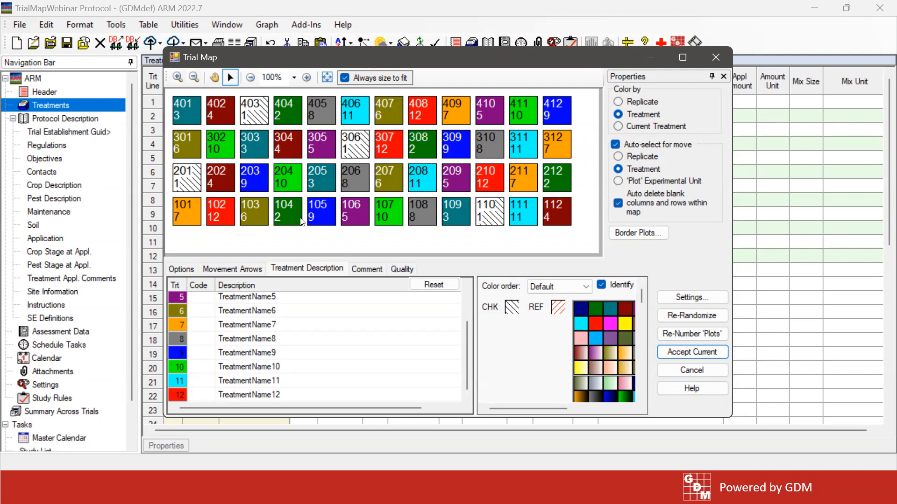
Try to move the treatment of plot 105 to plot 205 in the second replicate
click(326, 222)
drag(326, 219, 323, 181)
Color the map by replicate with auto-select set to Treatment, and retry moving plot 105's treatment to plot 205
click(619, 101)
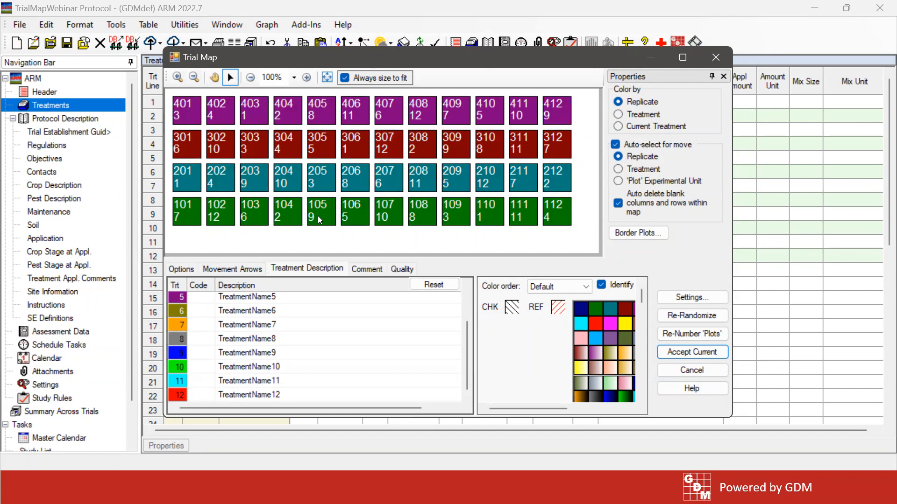
mouse_move(316, 215)
mouse_down()
mouse_move(318, 198)
mouse_move(316, 215)
mouse_up()
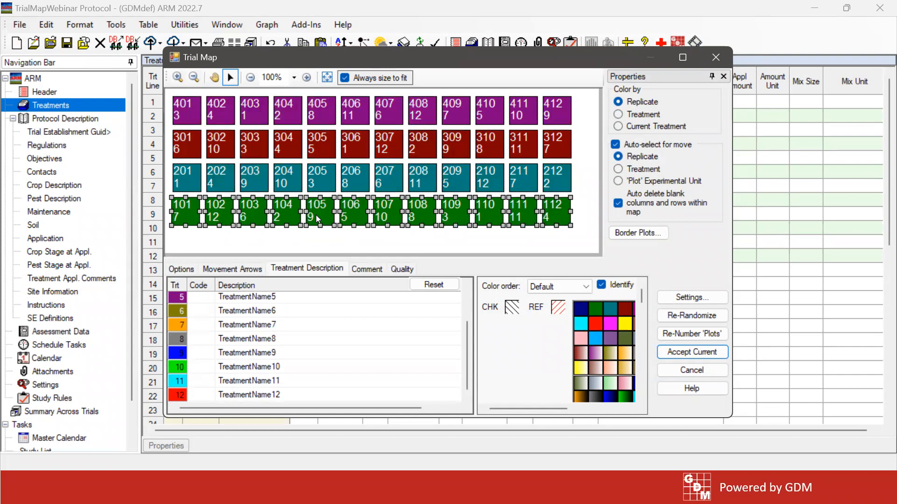
click(640, 171)
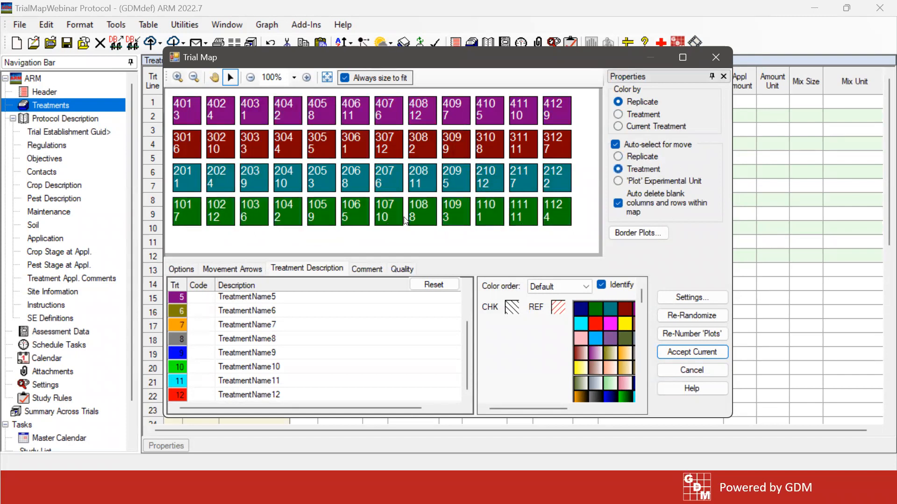
drag(322, 213, 325, 178)
drag(325, 180, 325, 181)
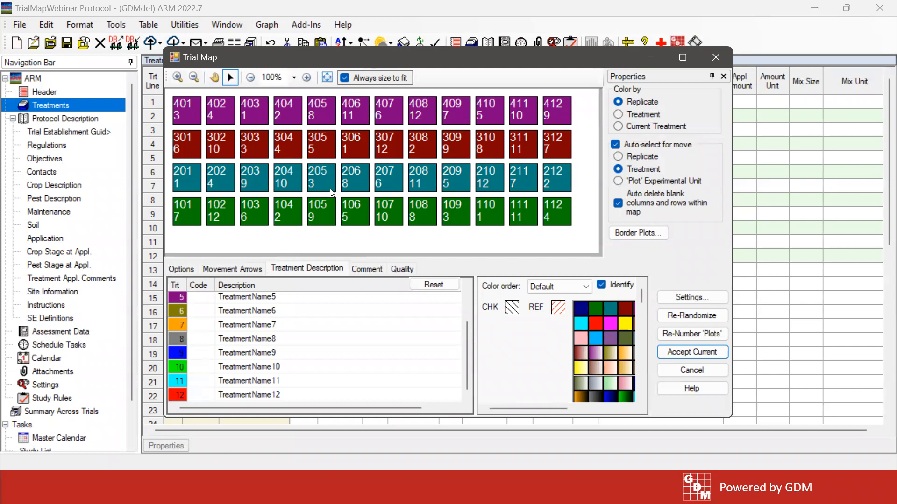
Set auto-select for move to 'Plot' Experimental Unit, swap plots 105 and 205 as whole units, and renumber the plots
click(618, 181)
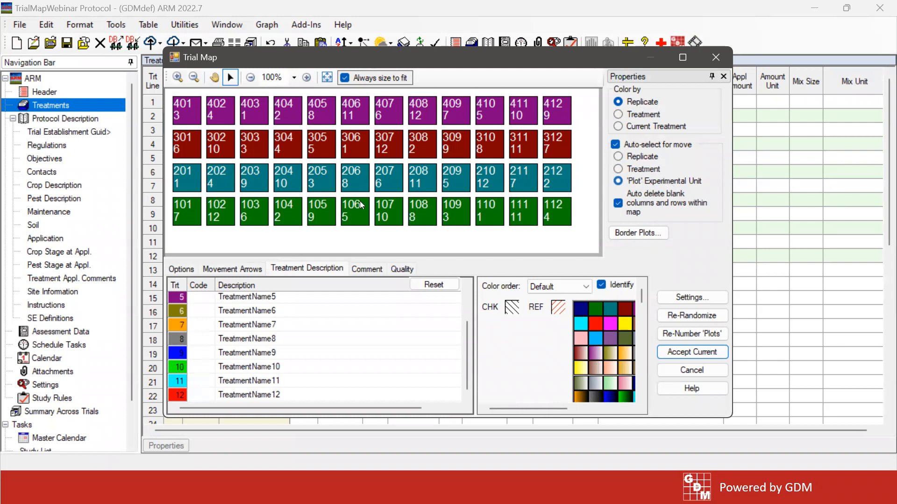
click(326, 215)
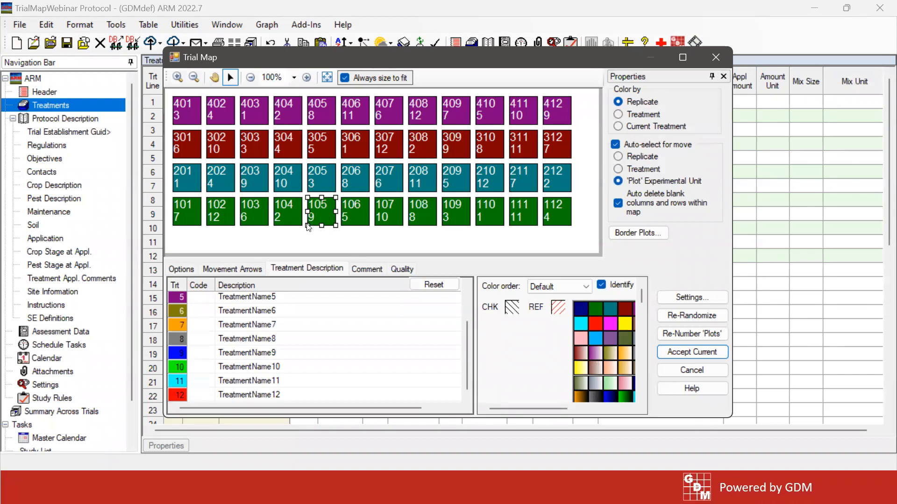
drag(323, 215, 323, 185)
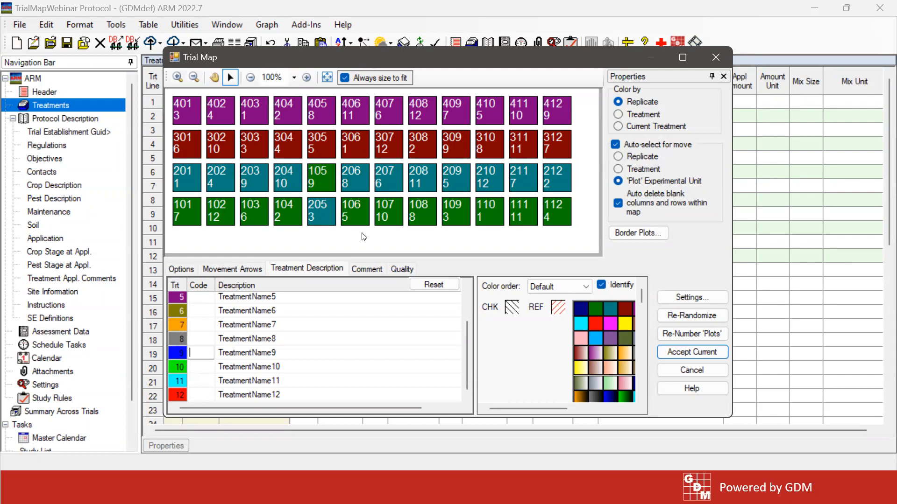
click(690, 335)
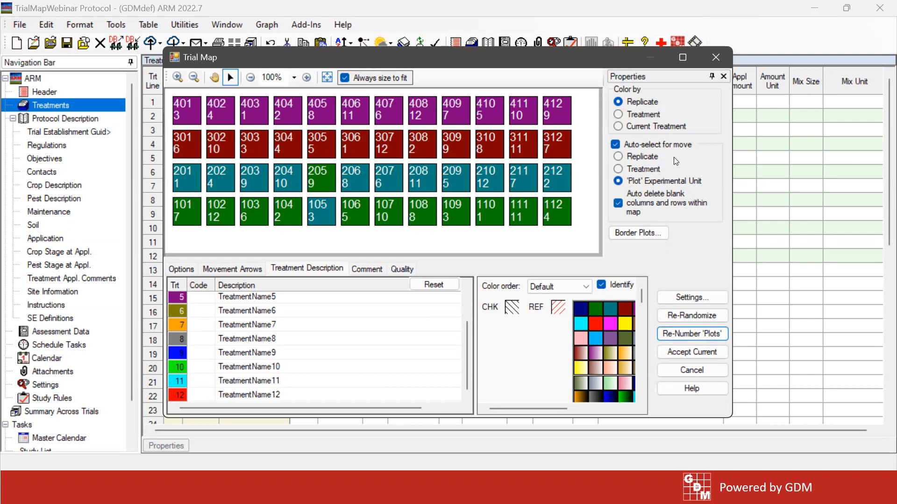
Set auto-select for move to Replicate and re-randomize the treatments on the trial map
click(646, 169)
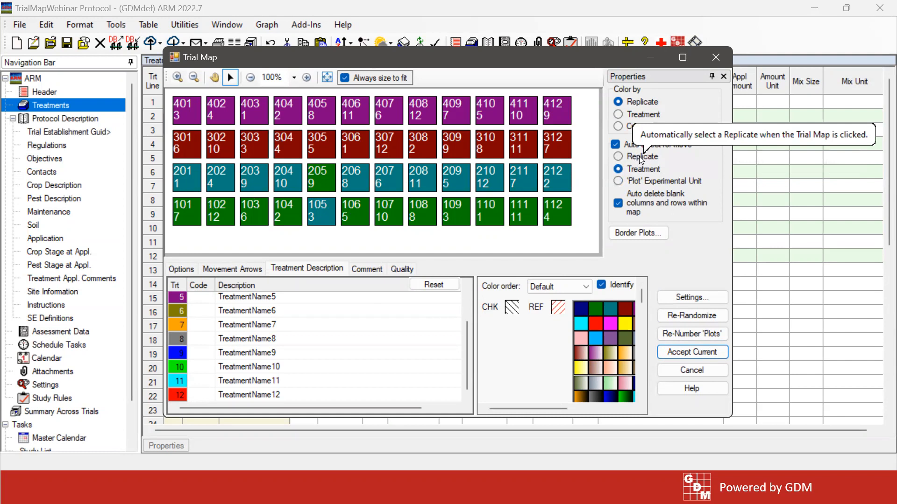
click(641, 159)
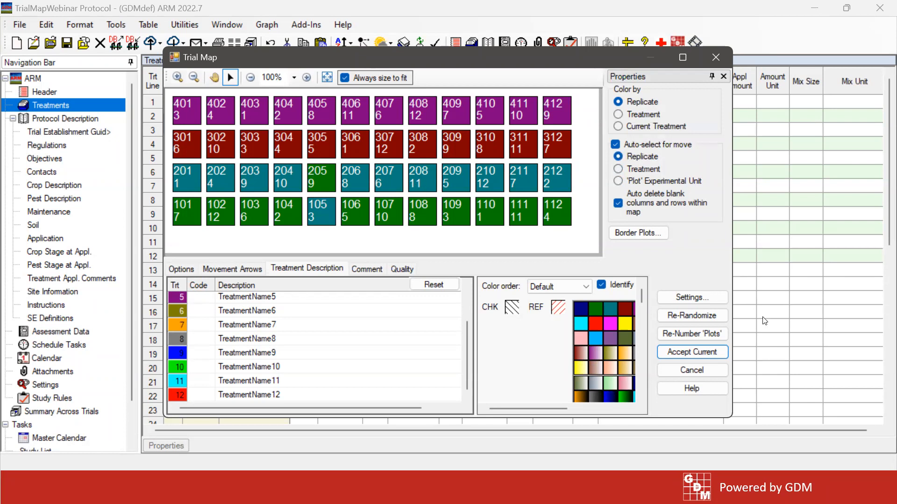
click(694, 316)
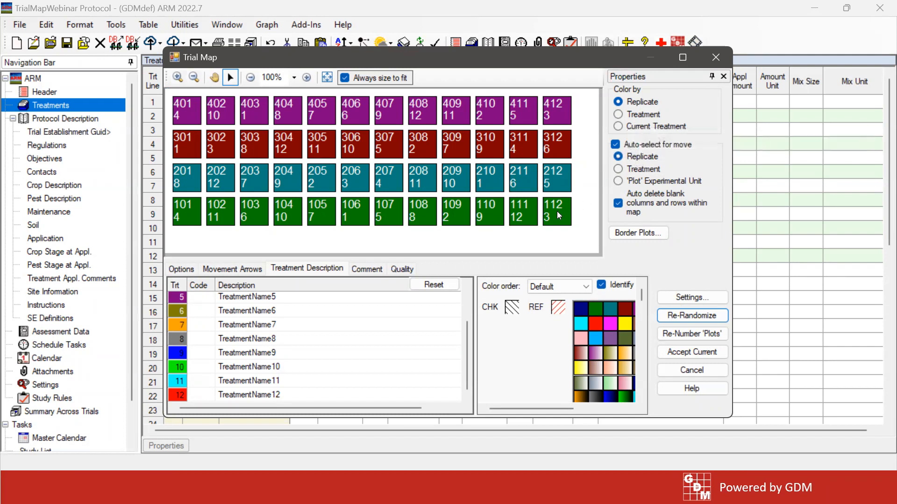
Swap replicates 2 and 3, and arrange the map two by two with replicate 2 beside 1 and replicate 4 beside 3
click(184, 179)
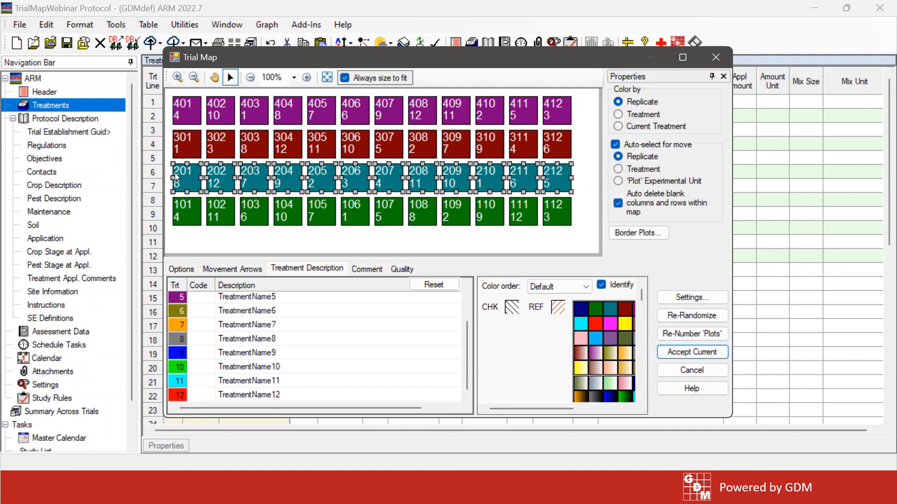
drag(187, 184, 183, 146)
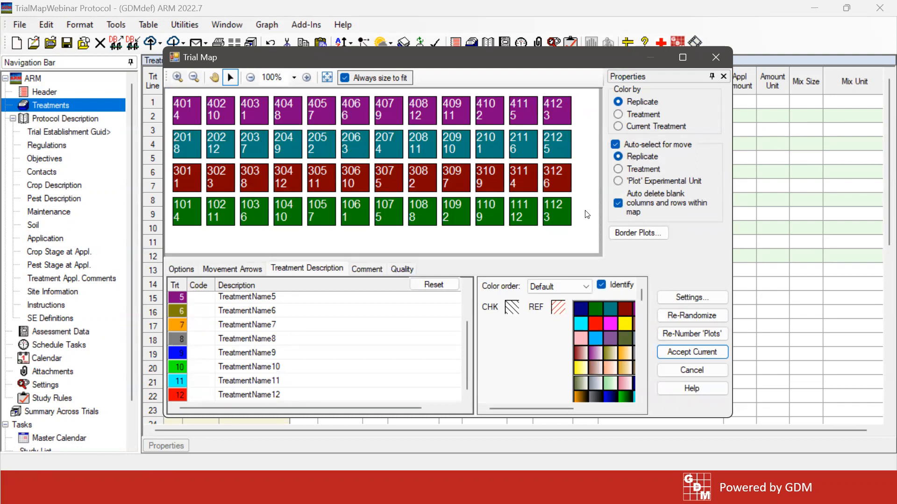
drag(178, 141, 585, 210)
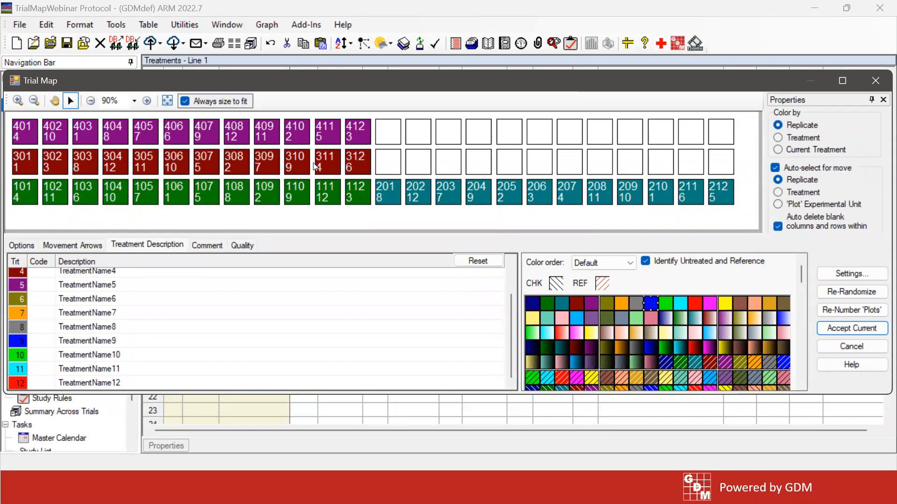
click(125, 142)
drag(125, 143, 492, 171)
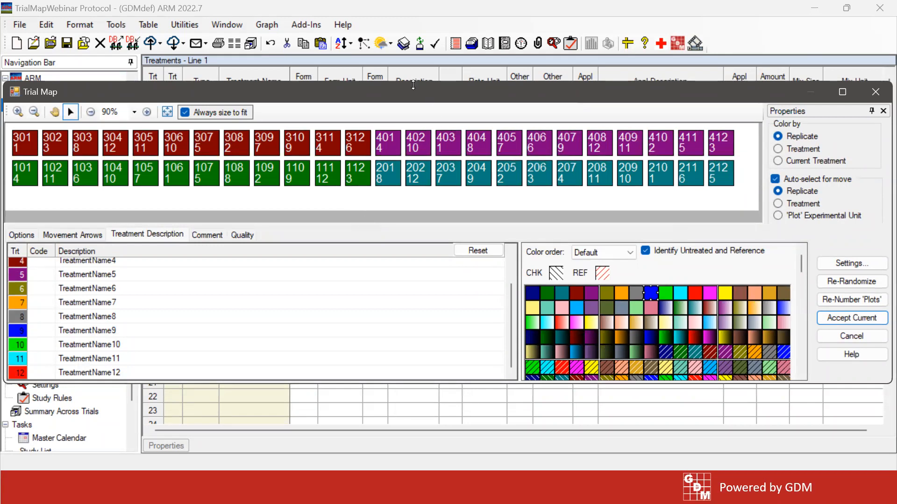
drag(413, 85, 410, 43)
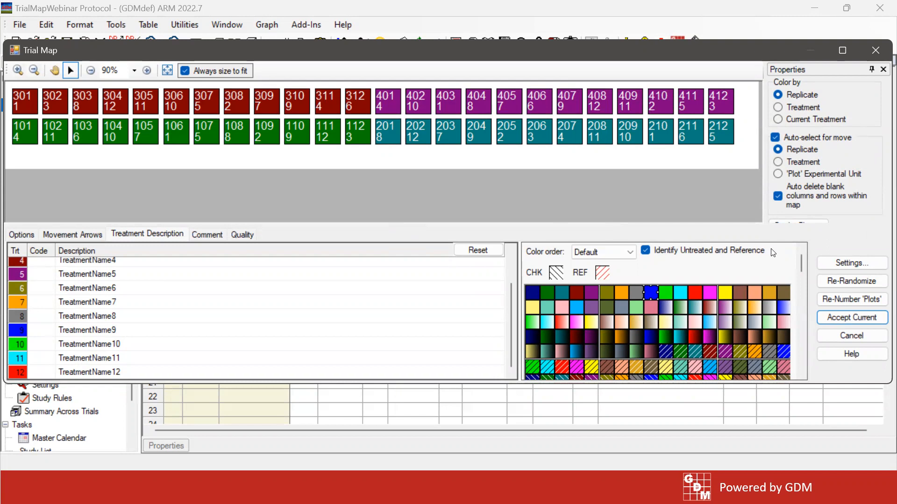
Set the block size to 6 in the trial map's layout settings
click(864, 265)
click(328, 292)
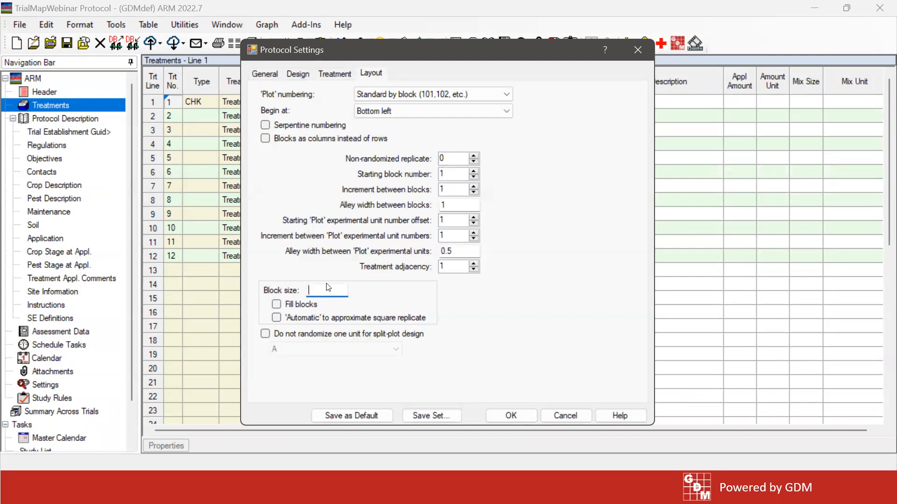
text(6)
click(516, 415)
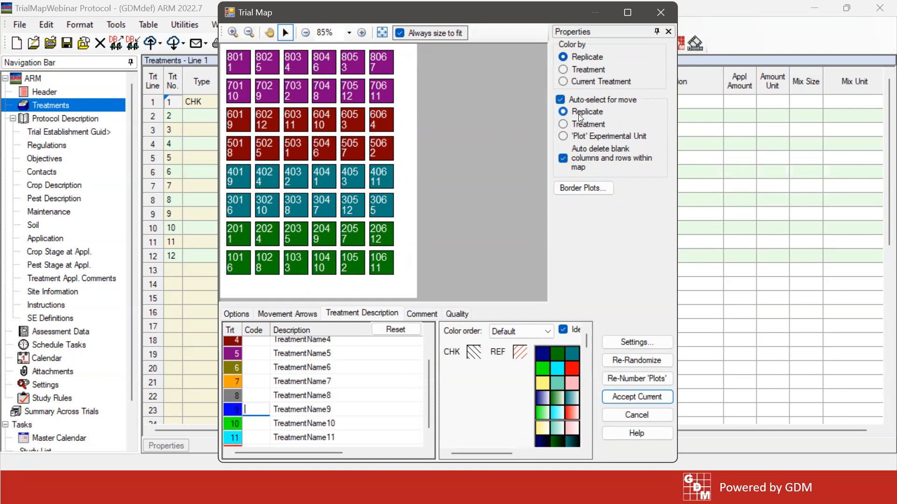
Arrange the two-row replicates two by two: plots 301–406 beside plots 101–206, and plots 701–806 beside plots 501–606
drag(236, 207, 395, 270)
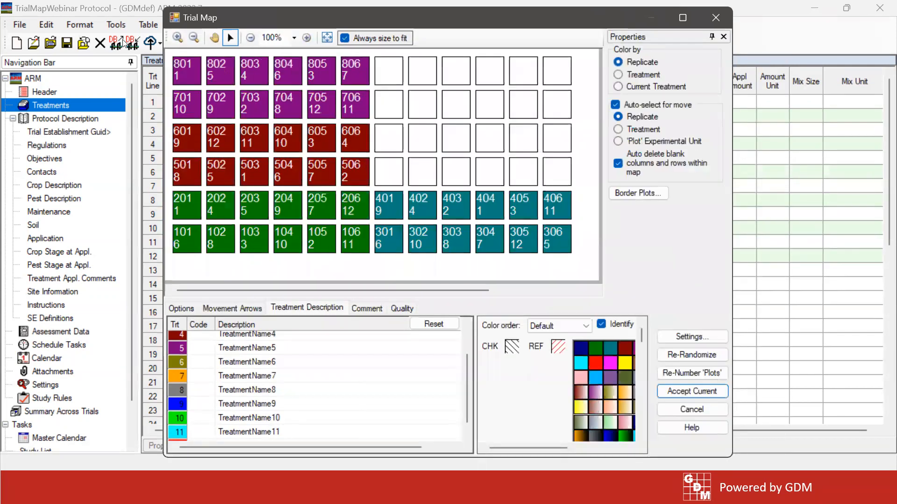
click(289, 100)
drag(288, 100, 397, 175)
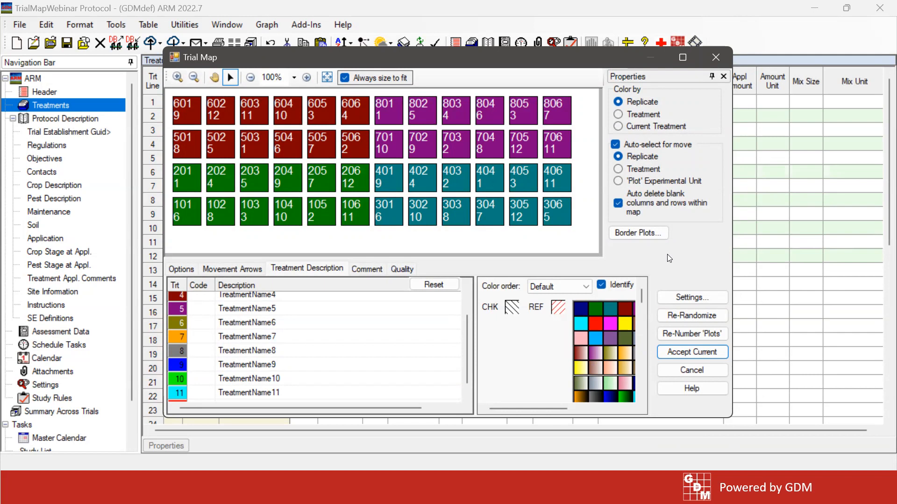
click(558, 216)
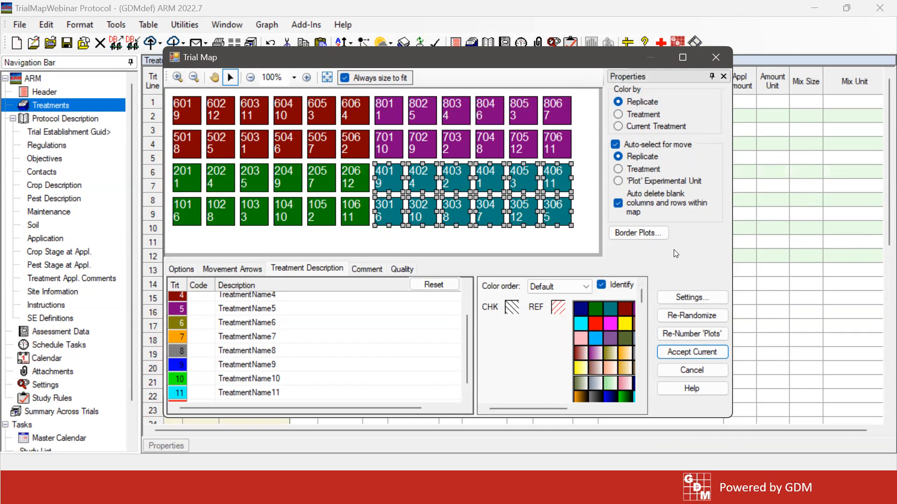
drag(542, 57, 539, 52)
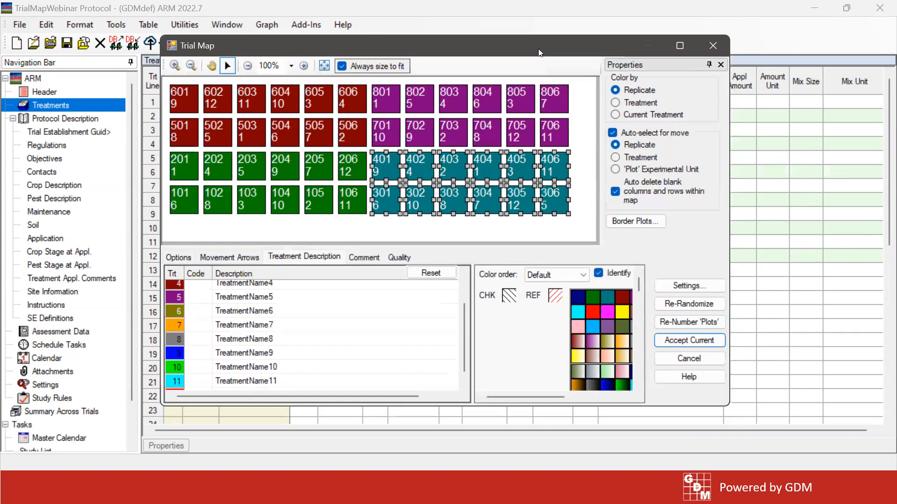
click(564, 234)
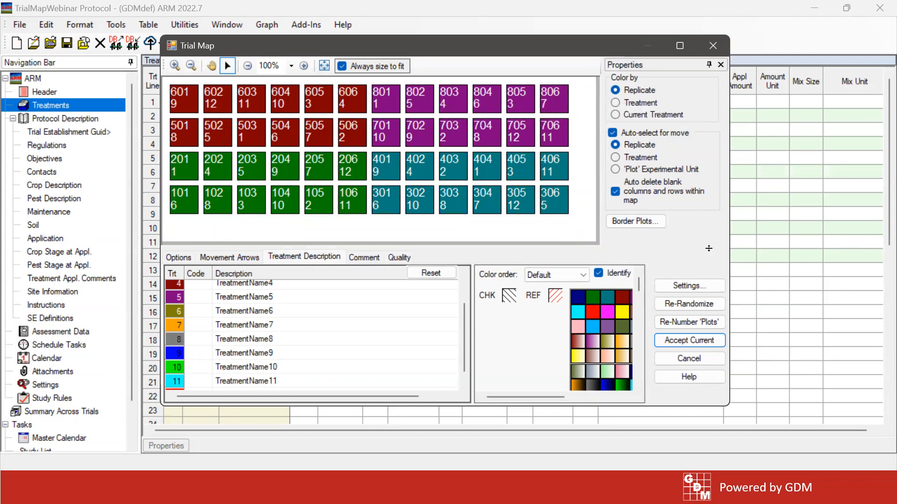
Insert one blank column before plot 301 and select the replicate containing plot 701
right_click(382, 205)
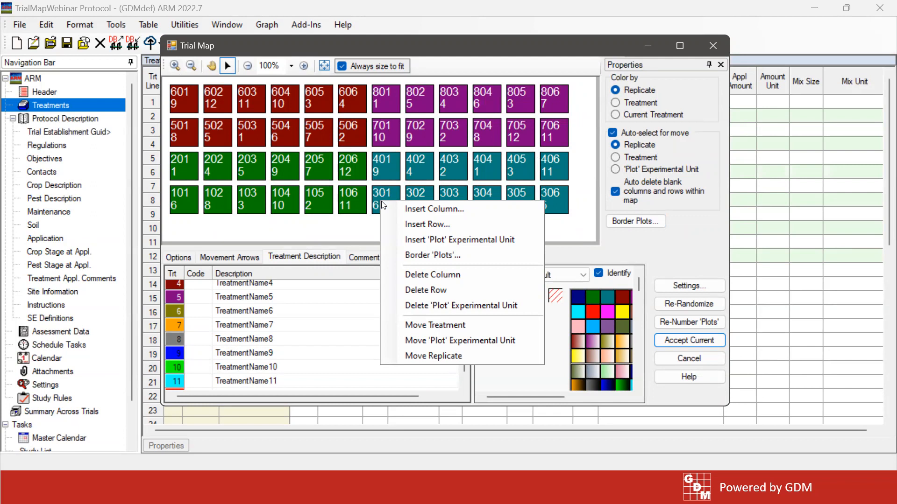
click(424, 208)
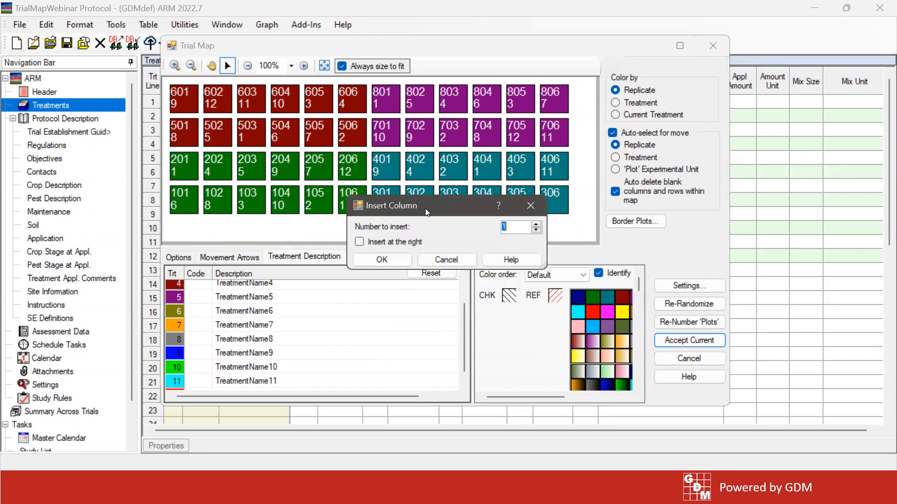
click(388, 260)
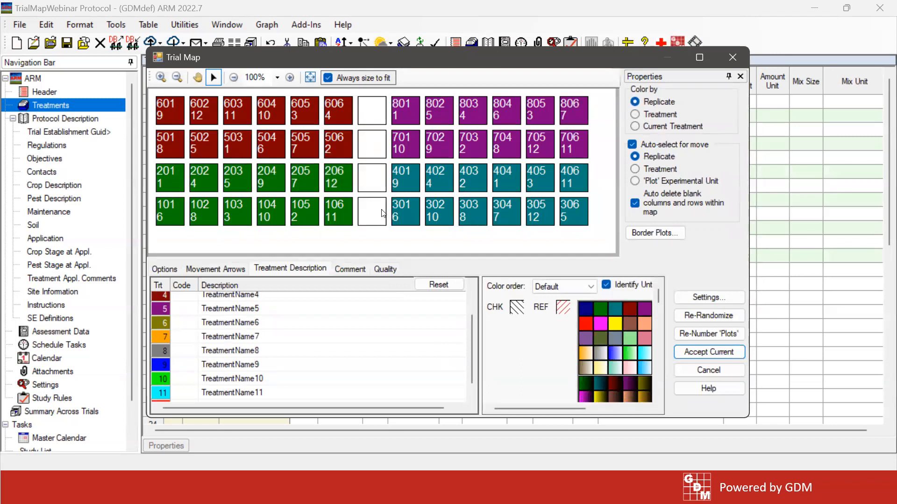
click(406, 144)
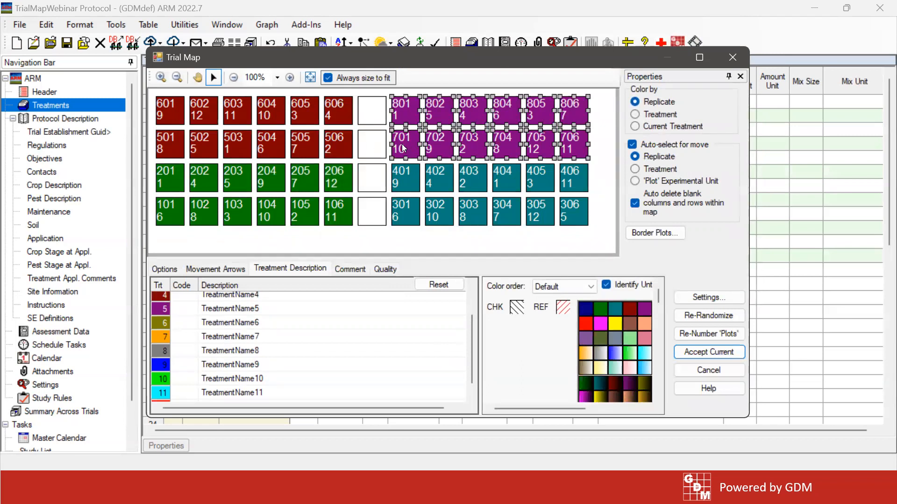
Insert one blank row above plot 701 and select the replicate containing plot 401
right_click(403, 145)
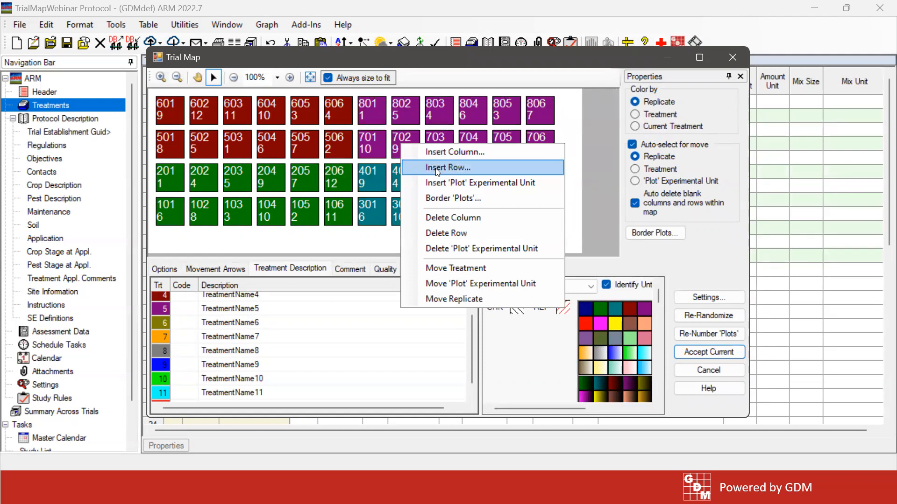
click(437, 172)
click(399, 261)
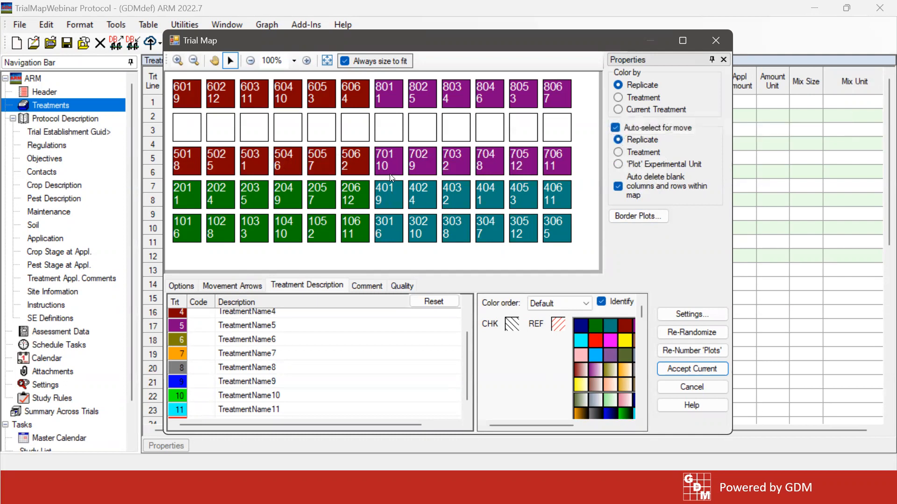
click(395, 193)
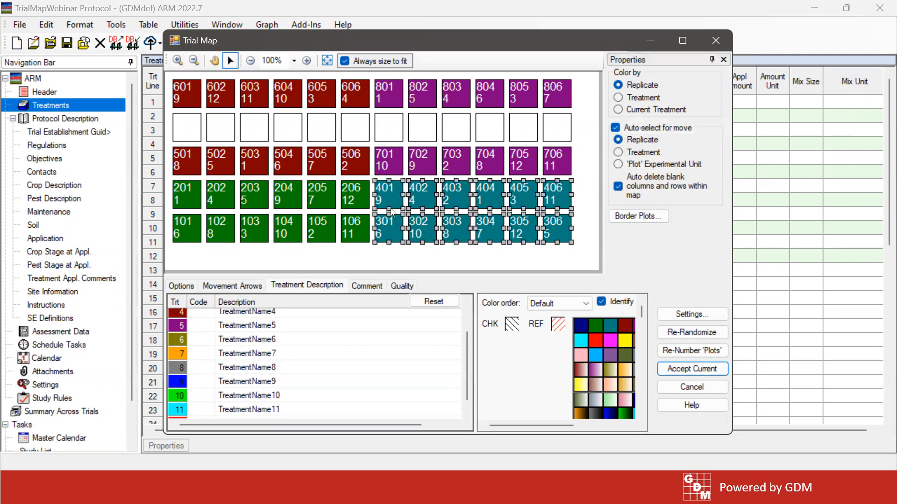
drag(390, 206, 387, 195)
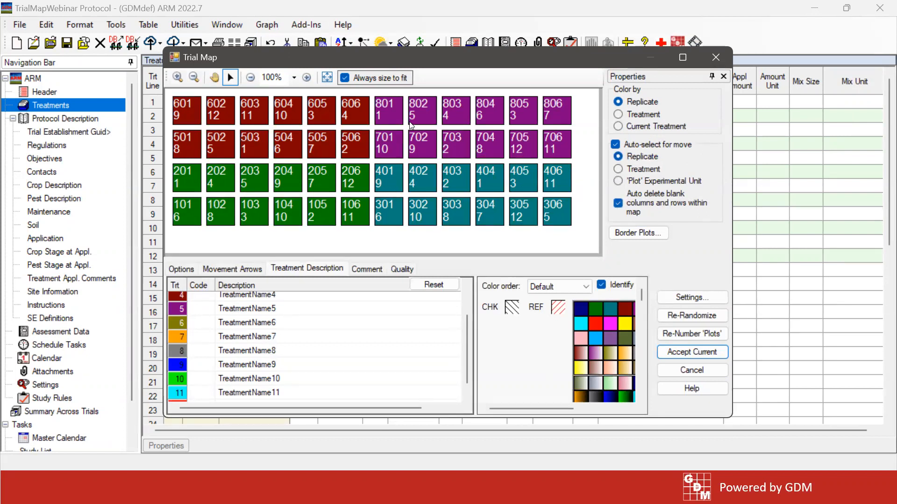
Turn off automatic deletion of blank columns and rows, and insert one blank column before plot 401
click(619, 208)
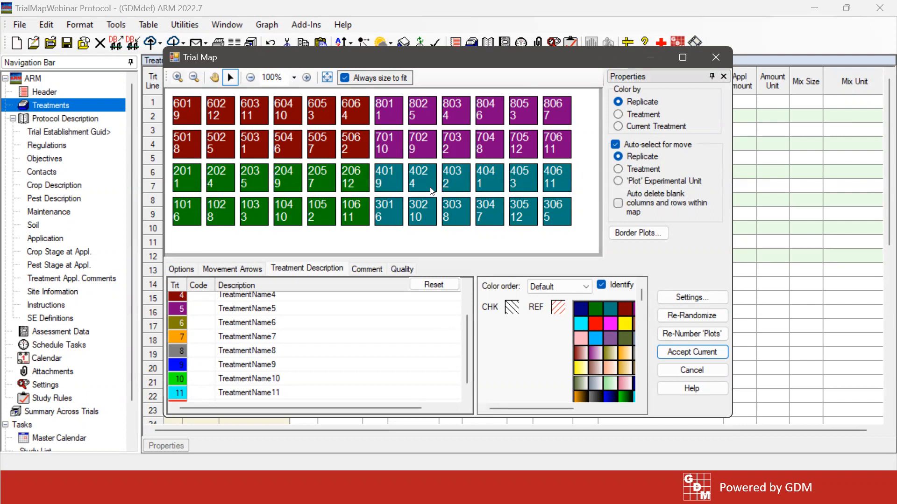
right_click(384, 177)
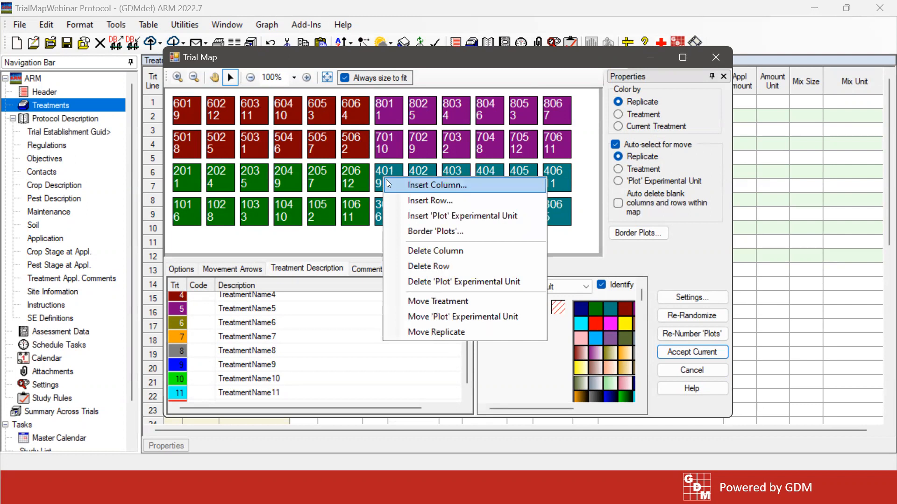
click(390, 227)
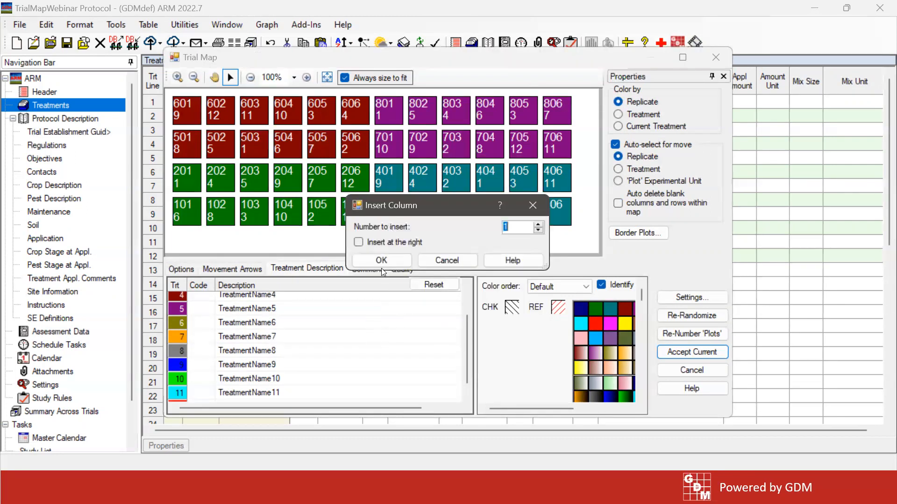
click(383, 260)
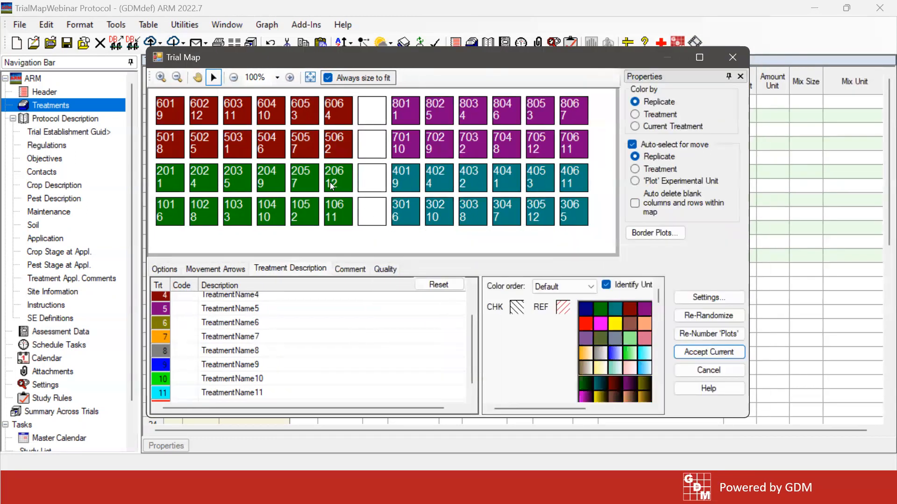
Insert one blank row above plot 206 to separate the lower replicates from the upper ones
right_click(335, 174)
click(379, 193)
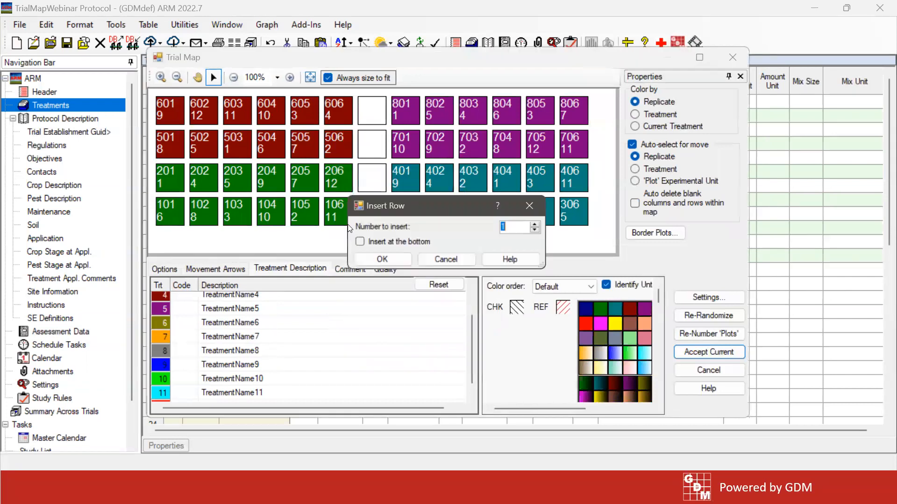
click(363, 259)
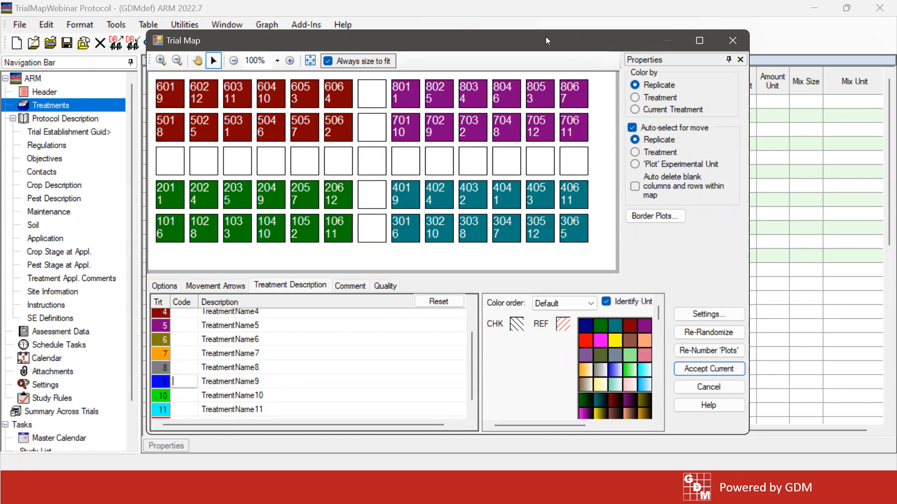
drag(545, 37, 545, 34)
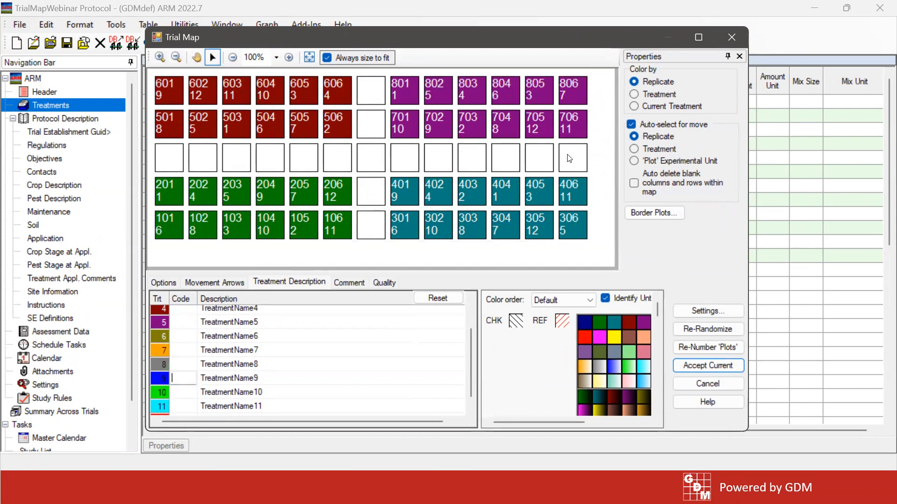
Set auto-select for move to 'Plot' Experimental Unit and shift plots 701, 702 and 703 one position left into the blank column
click(652, 161)
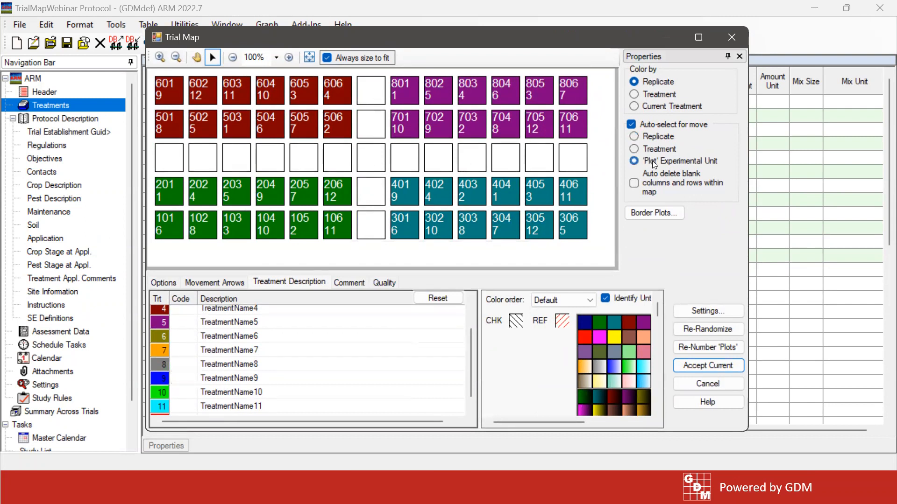
mouse_move(405, 126)
mouse_down()
mouse_move(369, 123)
mouse_move(409, 124)
mouse_up()
drag(477, 124, 443, 126)
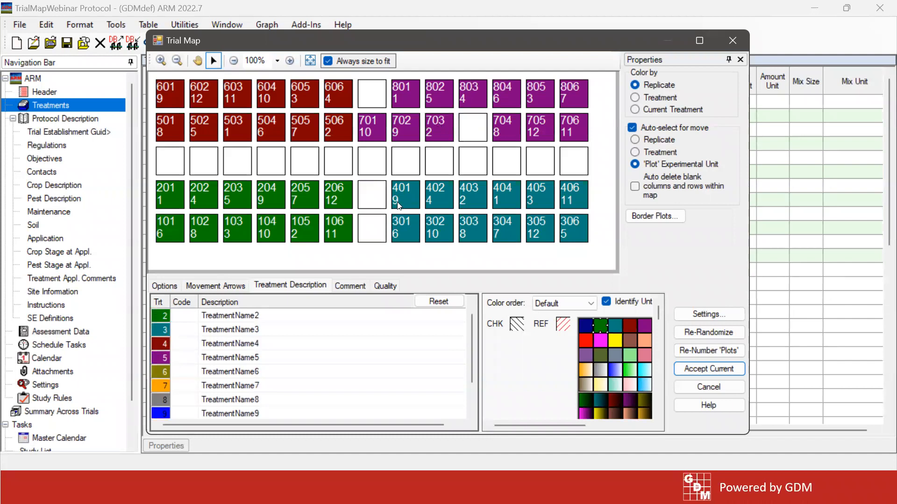
Shift plots 401, 402 and 403 one position left on the map, starting with 401 into the blank column
drag(380, 195, 373, 197)
drag(427, 195, 398, 197)
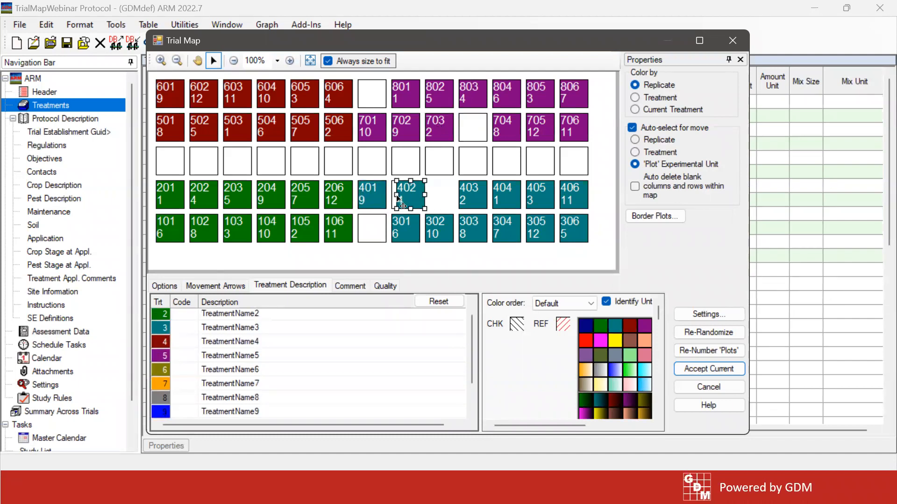
drag(472, 196, 440, 196)
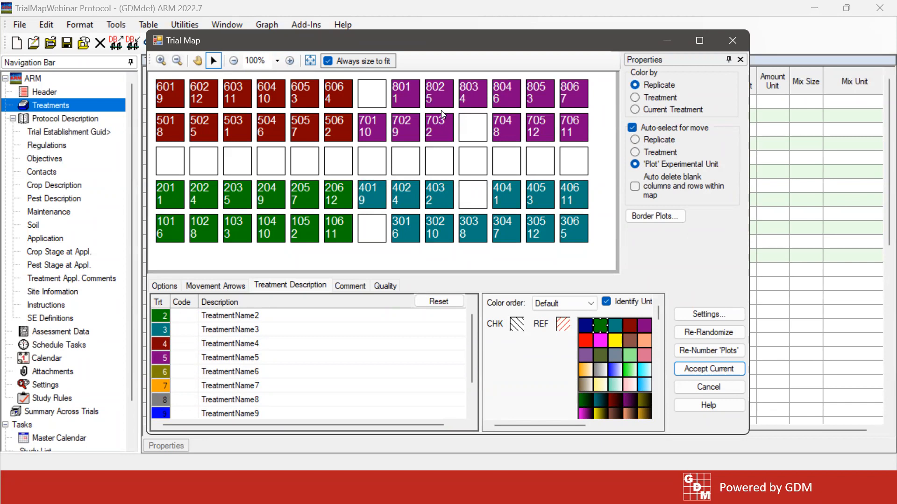
Delete the blank row separating the upper replicates from the lower ones in the trial map
right_click(414, 165)
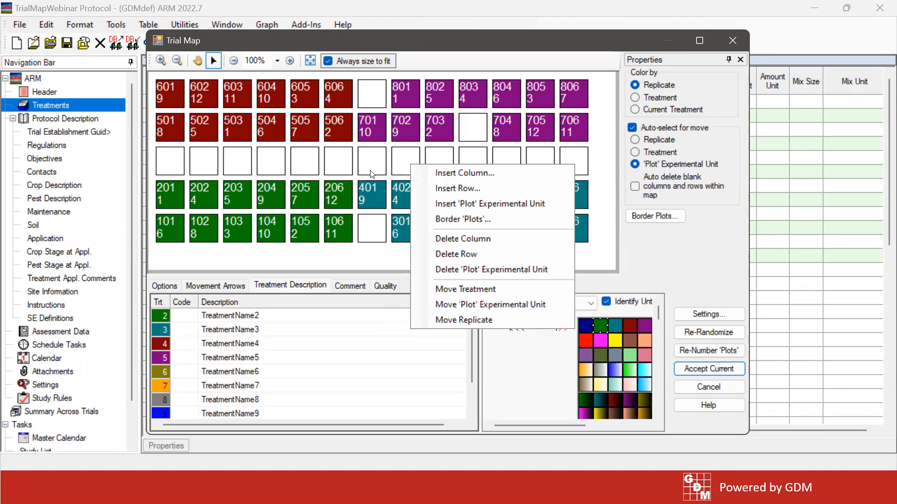
click(459, 259)
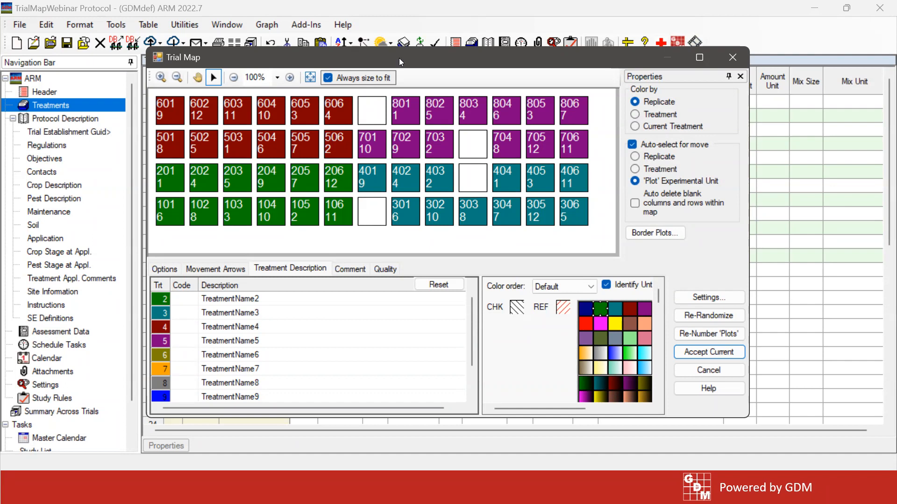
drag(400, 61, 396, 60)
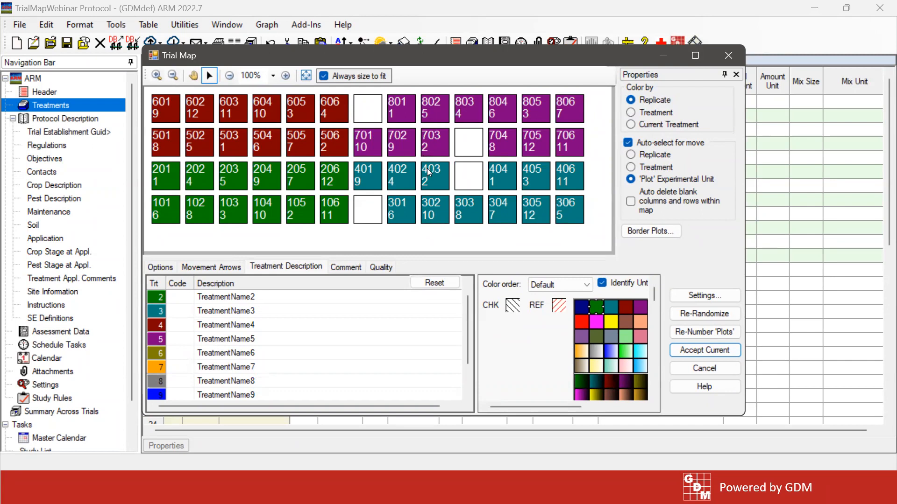
Set the alley width between blocks to 5 in the layout settings and show the trial map at true scale
click(699, 297)
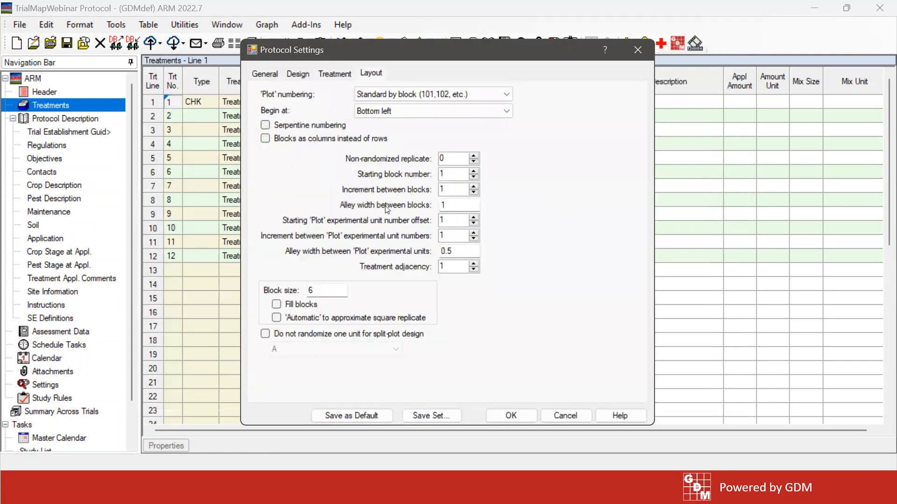
mouse_move(386, 209)
mouse_move(307, 254)
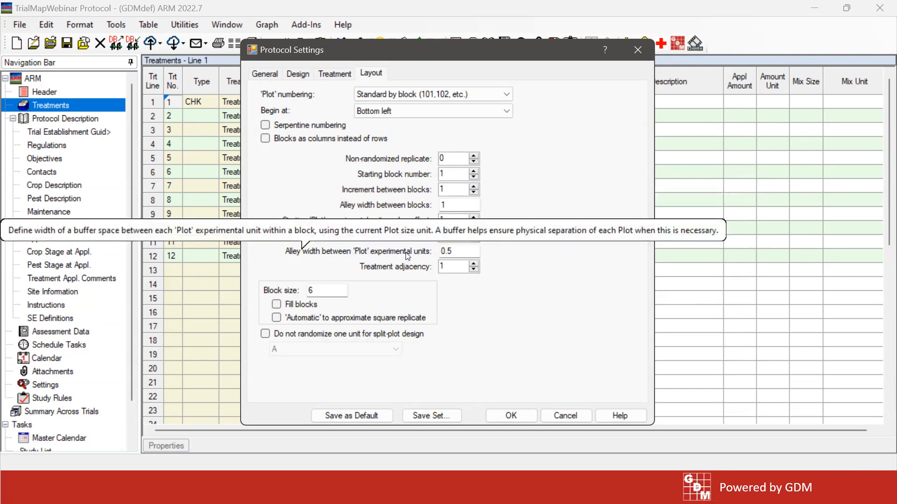
click(467, 202)
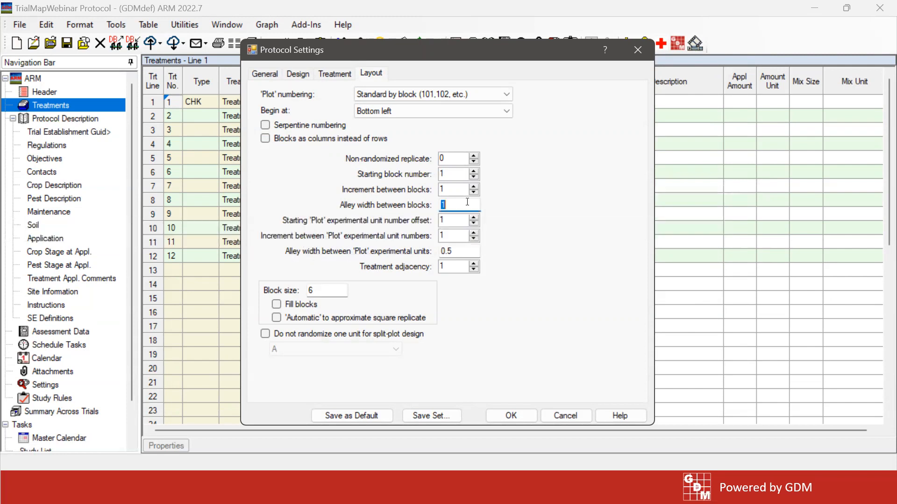
text(5)
click(464, 251)
click(511, 416)
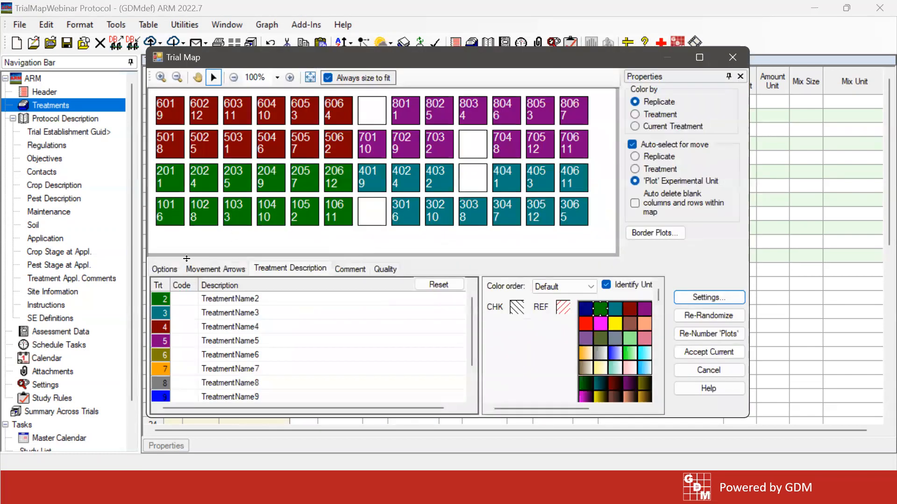
click(165, 270)
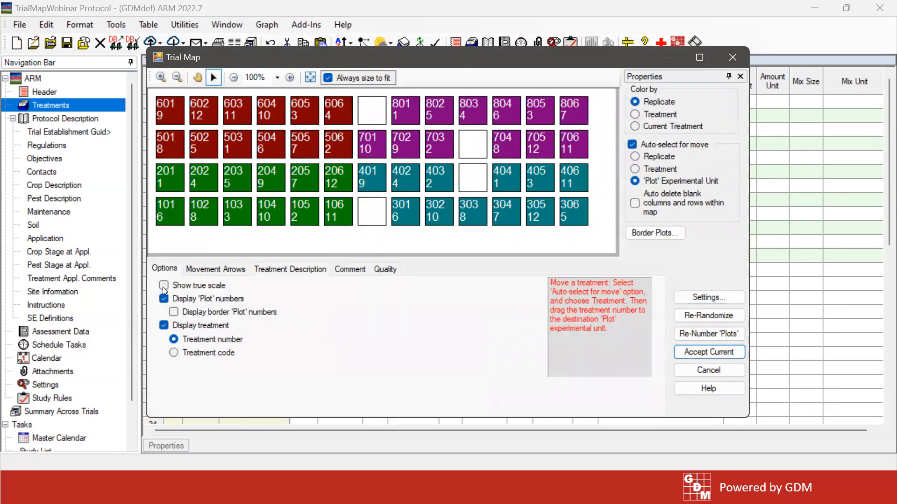
click(164, 285)
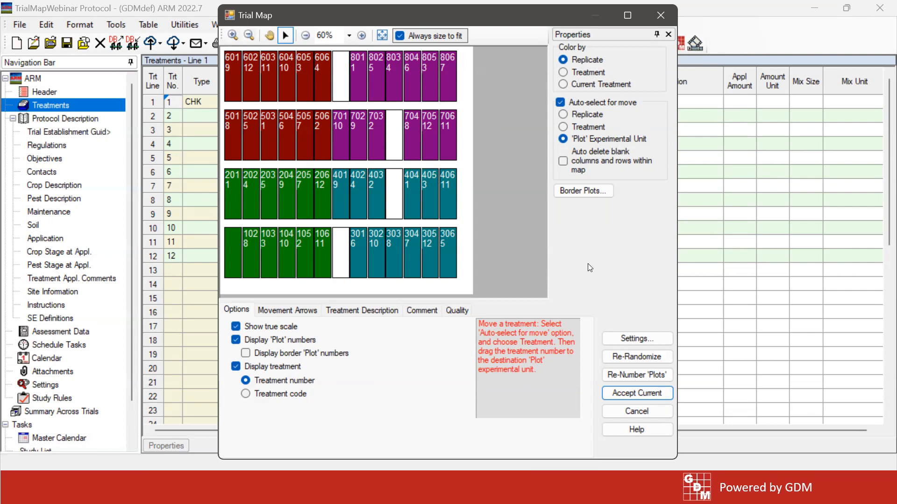
Clear the block size in the protocol's layout settings and apply the change to the trial map
click(634, 339)
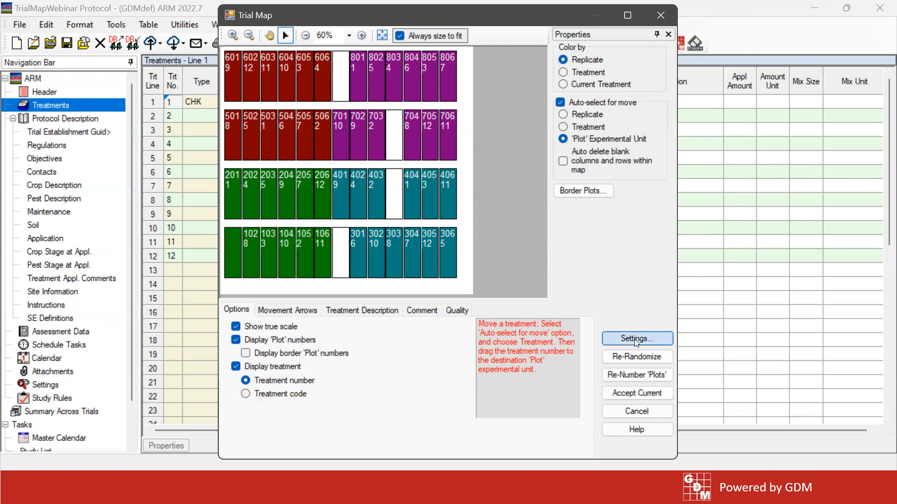
double_click(322, 290)
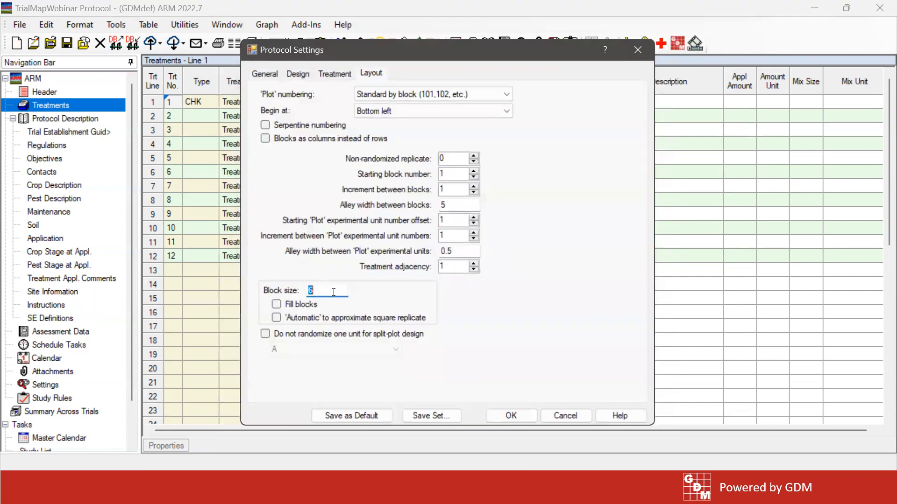
key(BackSpace)
click(516, 415)
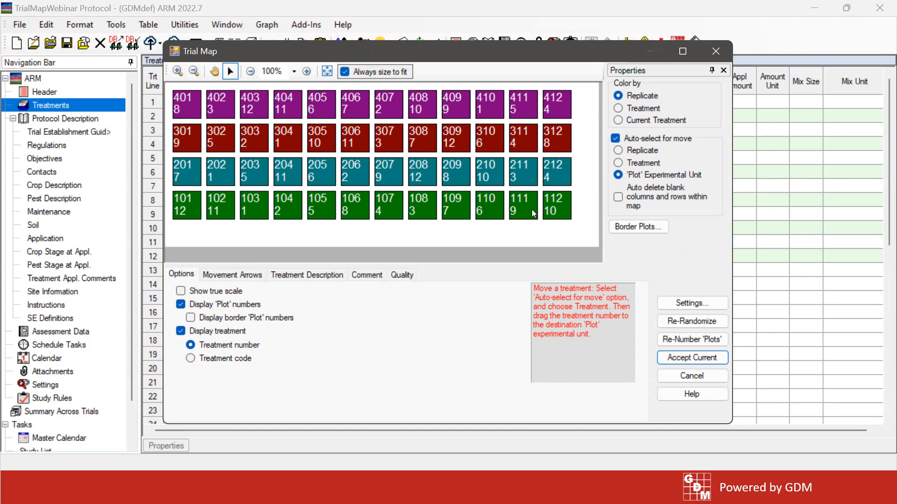
Arrange the blocks as columns instead of rows through the layout settings
click(702, 301)
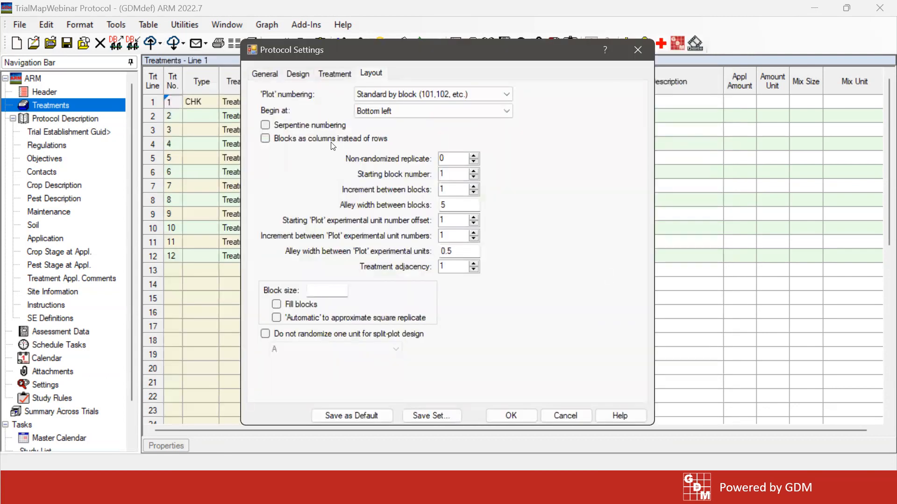
click(282, 143)
click(532, 415)
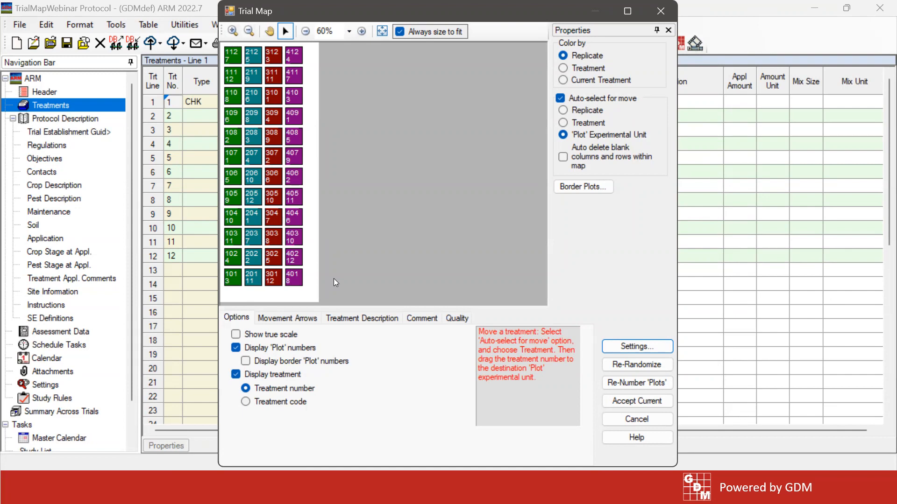
Set the block size to 6 in the layout settings, keeping the blocks as columns
click(651, 350)
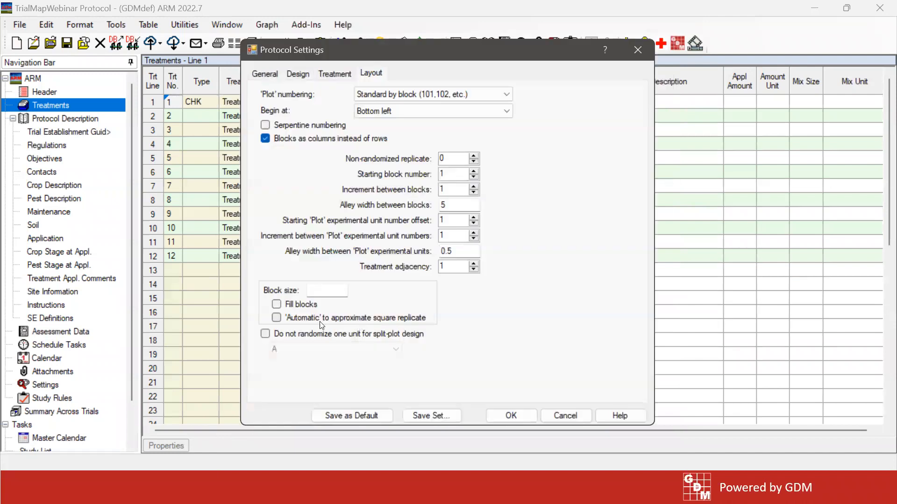
click(331, 290)
text(6)
click(511, 416)
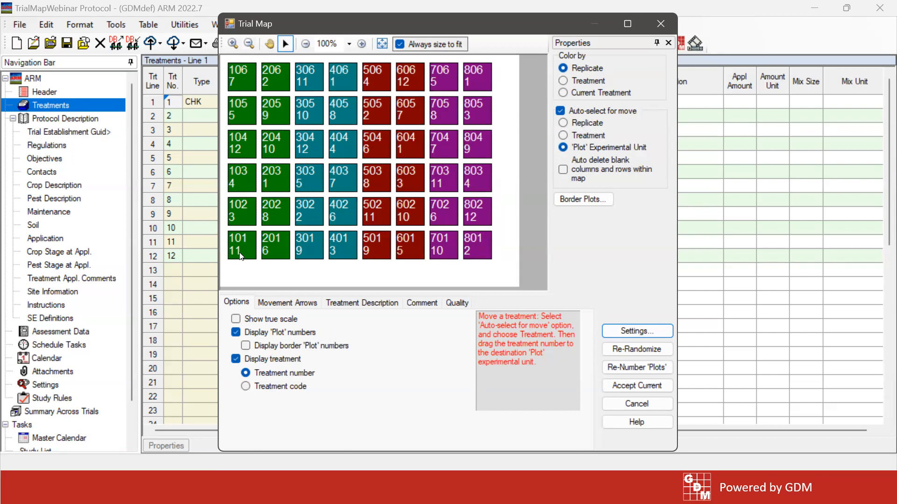
Turn off blocks as columns and clear the block size again in the layout settings
click(643, 332)
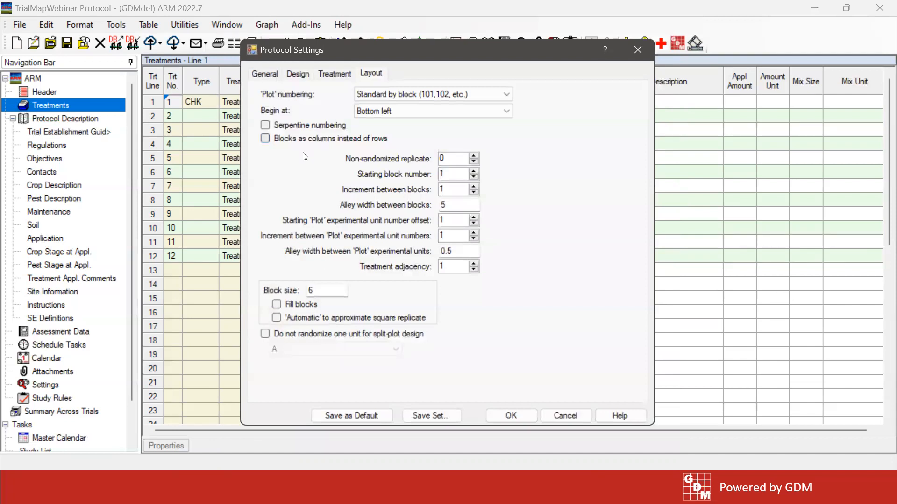
double_click(321, 287)
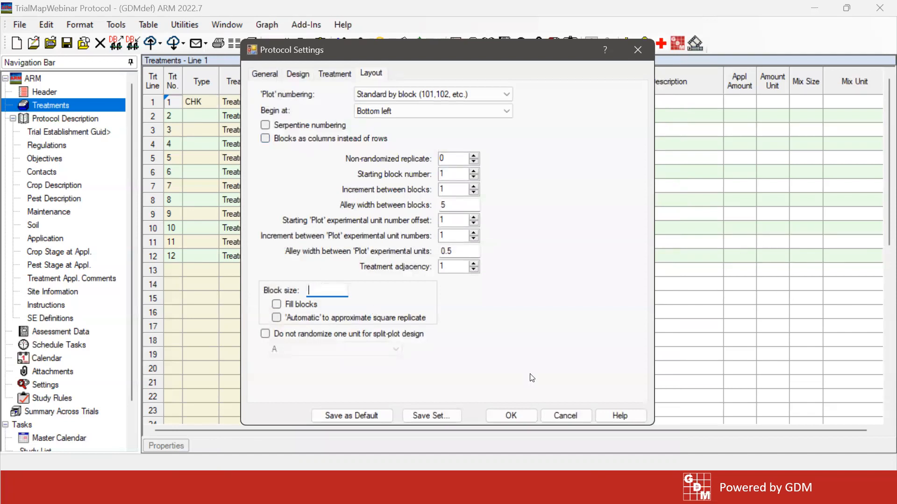
click(513, 416)
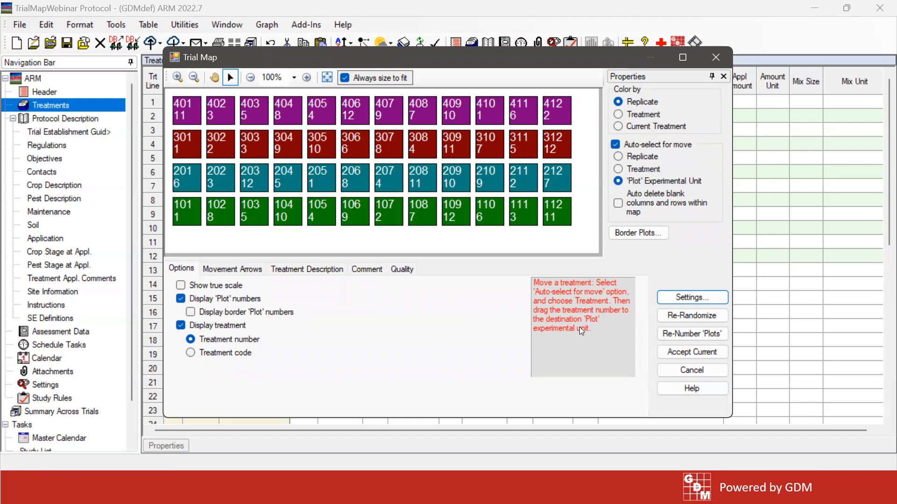
Accept the current trial map to create the TrialMapWebinar trial, and open its assessment data
click(679, 354)
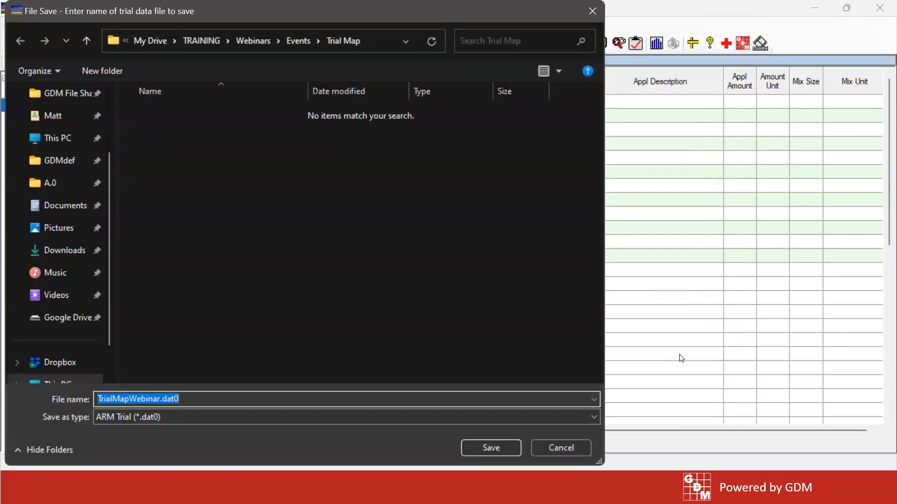
click(565, 450)
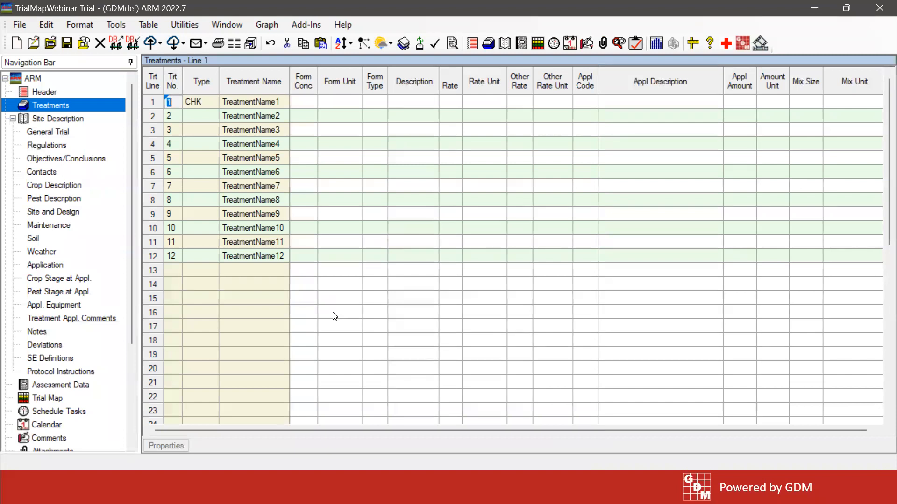
drag(131, 154, 135, 225)
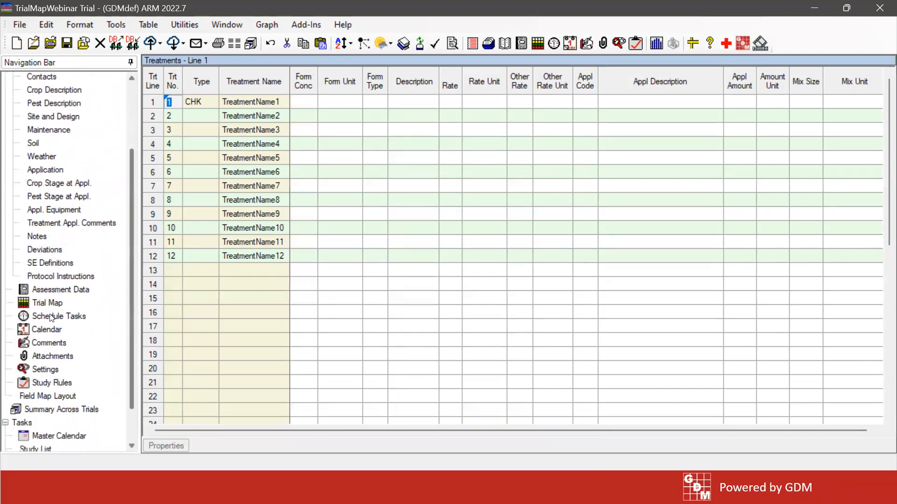
click(48, 291)
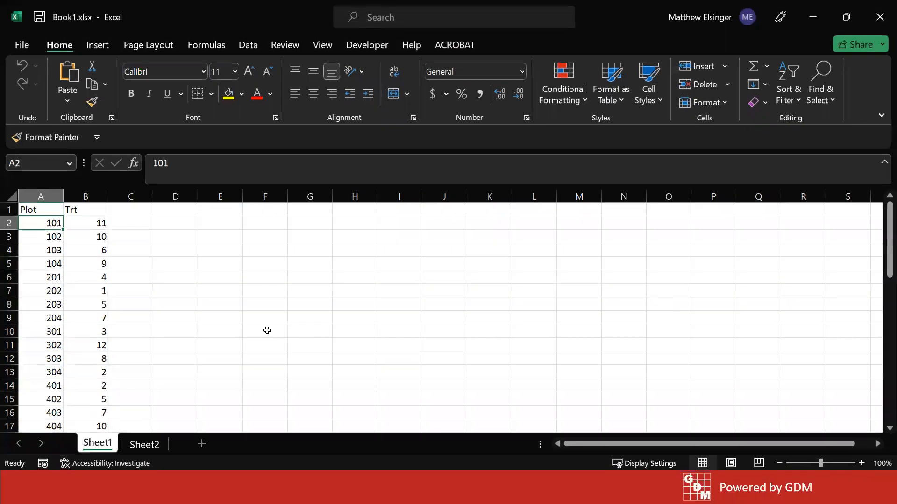
click(181, 281)
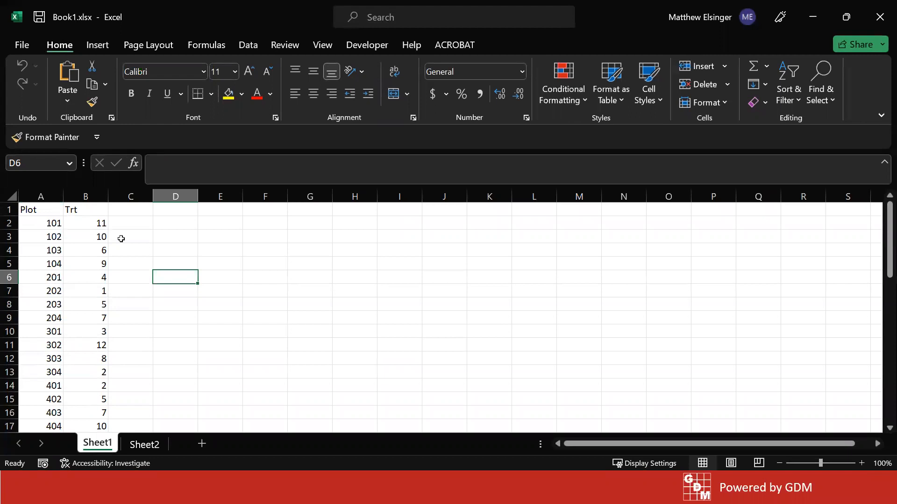
In Excel's Book1.xlsx, examine the Plot and Trt column headings and the plot-to-treatment list beneath them on Sheet1
click(46, 225)
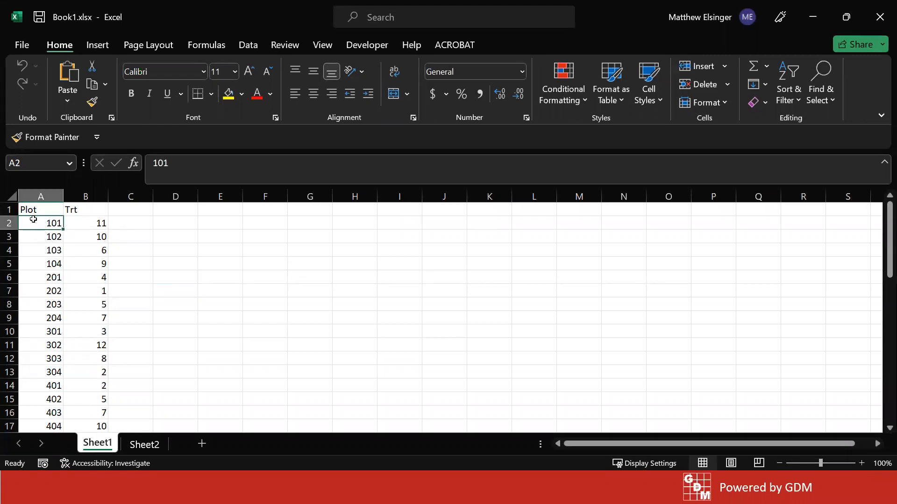
drag(33, 211, 90, 210)
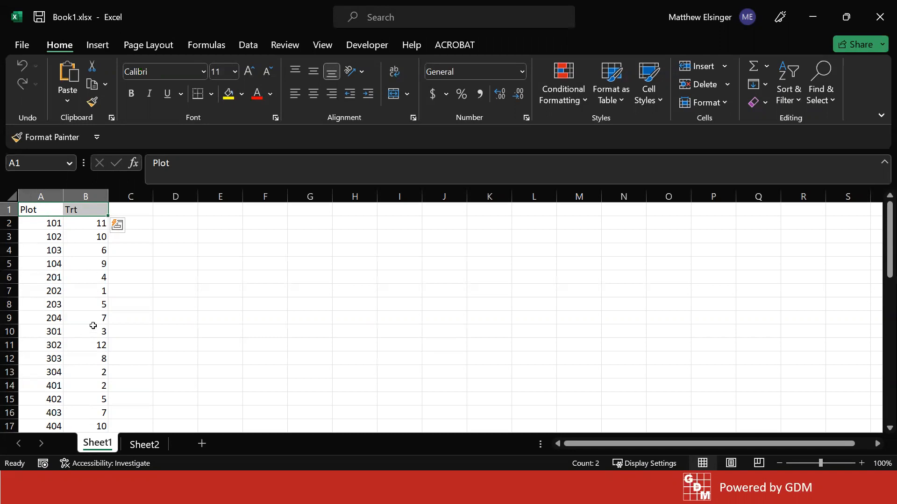
click(41, 215)
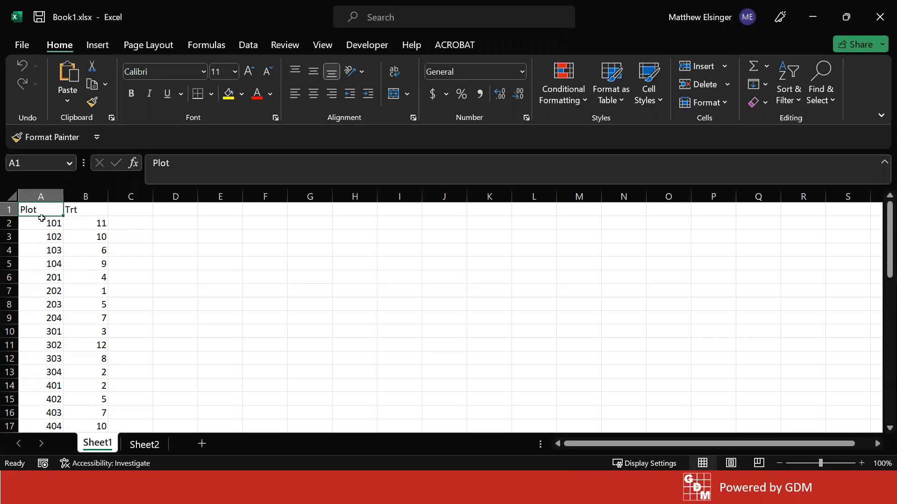
click(80, 207)
click(86, 221)
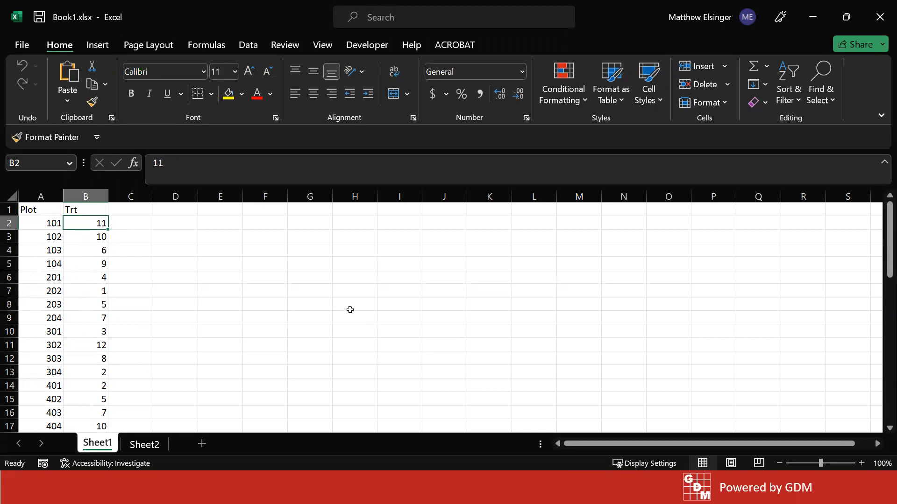
click(31, 209)
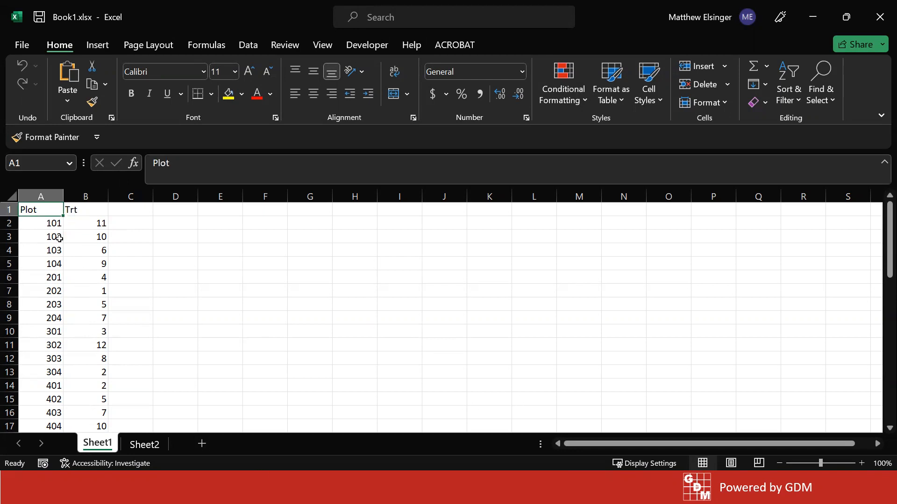
drag(36, 203, 77, 262)
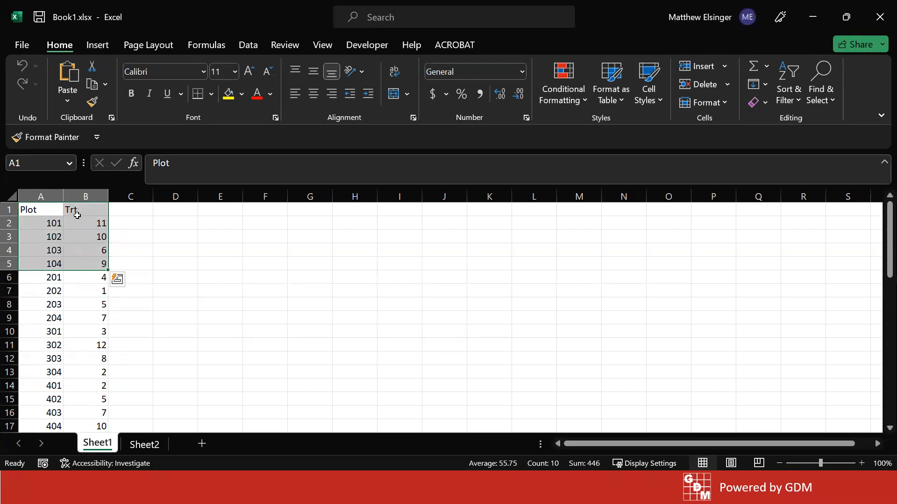
click(70, 234)
drag(50, 226, 91, 360)
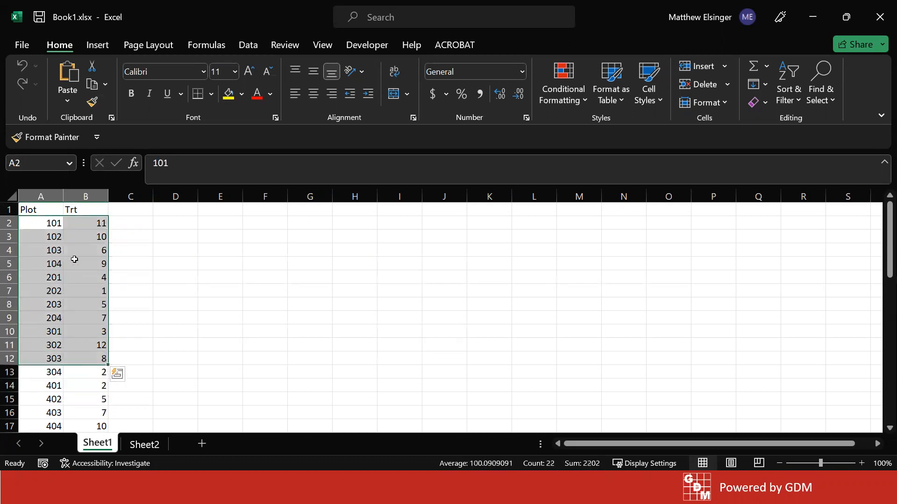
Copy Excel cells A2:B12 without headings and paste them into ARM's assessment data from column 1, plot 101, accepting the current sort order
key(ctrl+c)
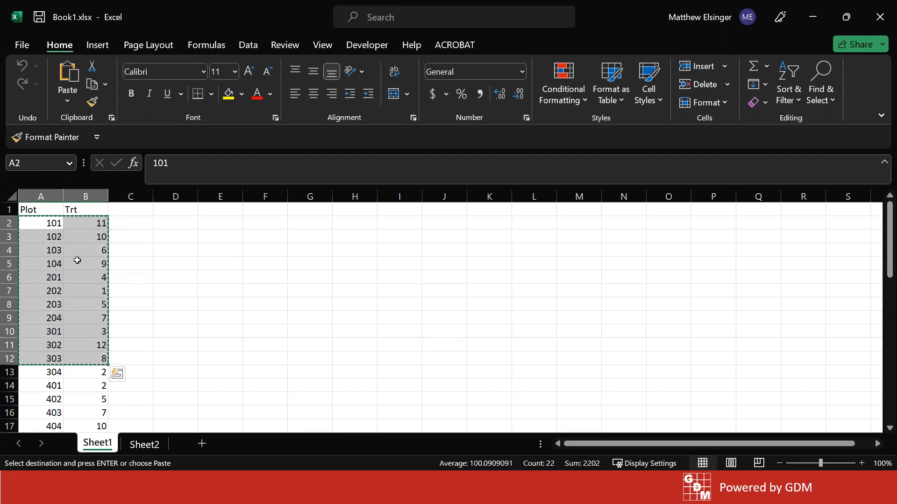
click(806, 25)
click(322, 279)
right_click(322, 279)
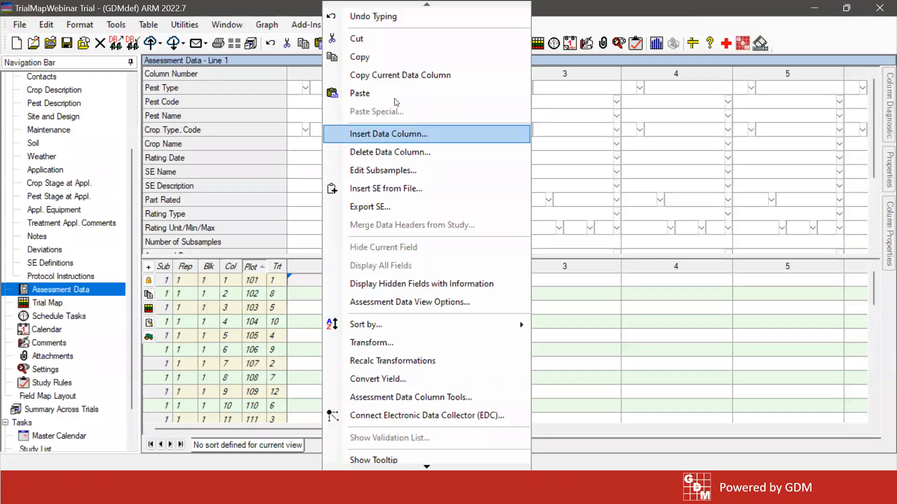
click(436, 94)
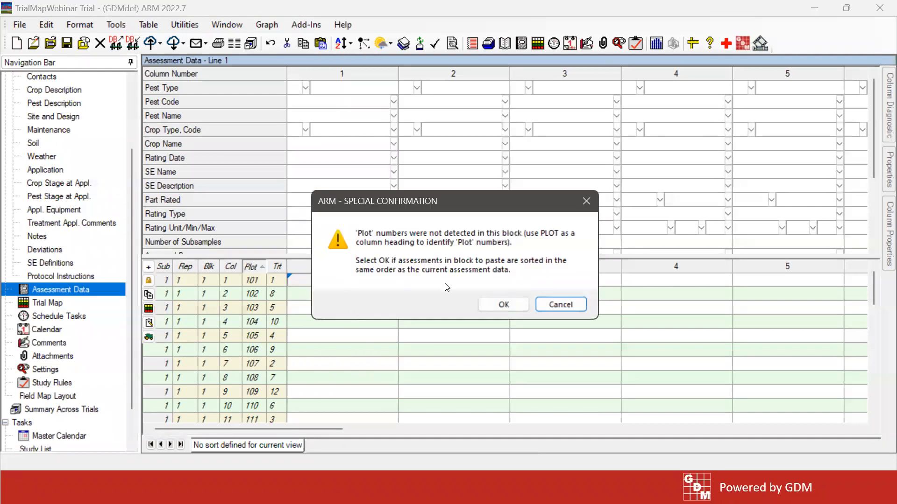
click(506, 307)
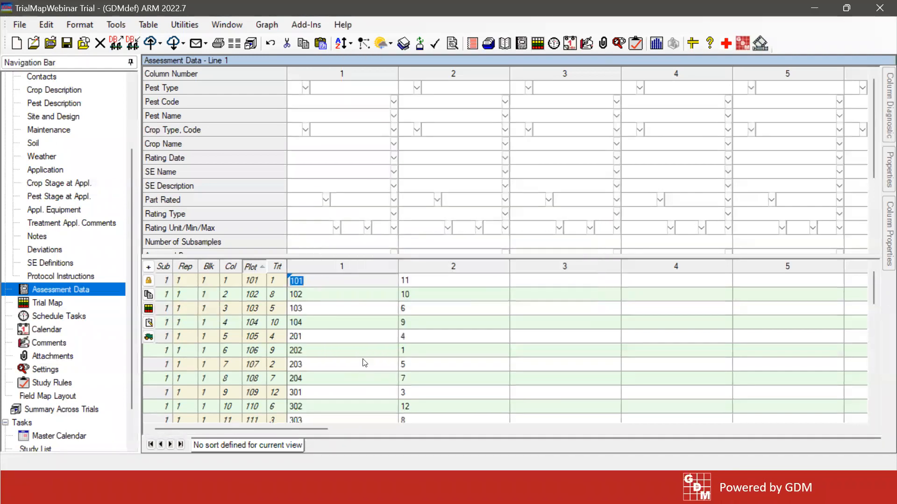
Review the values pasted into assessment columns 1 and 2, and undo that paste
scroll(363, 354, down, 1)
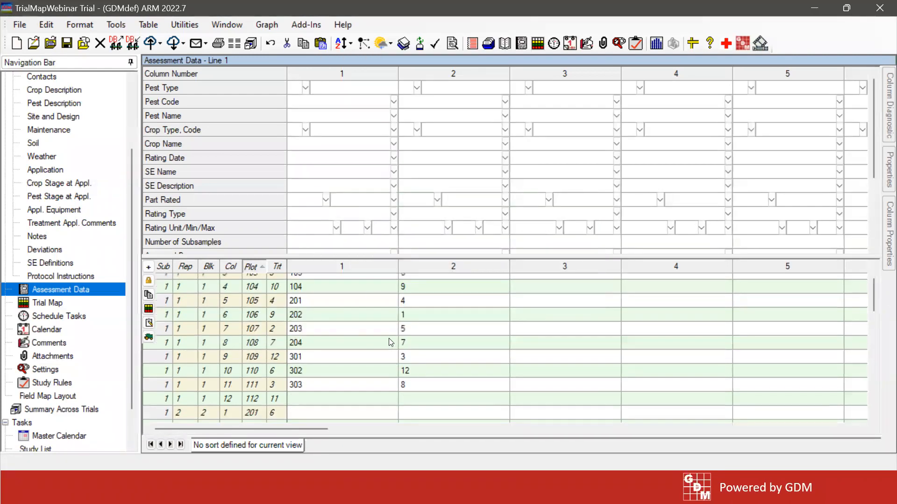
scroll(389, 347, up, 1)
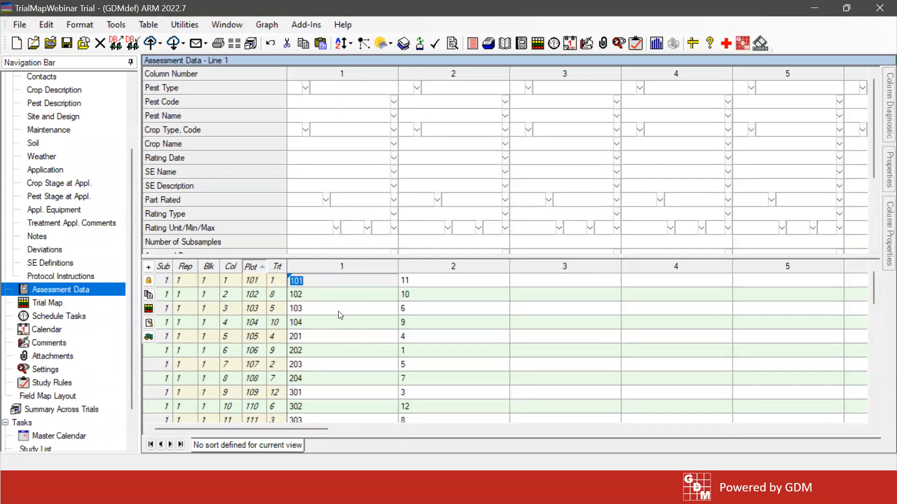
click(46, 25)
click(65, 39)
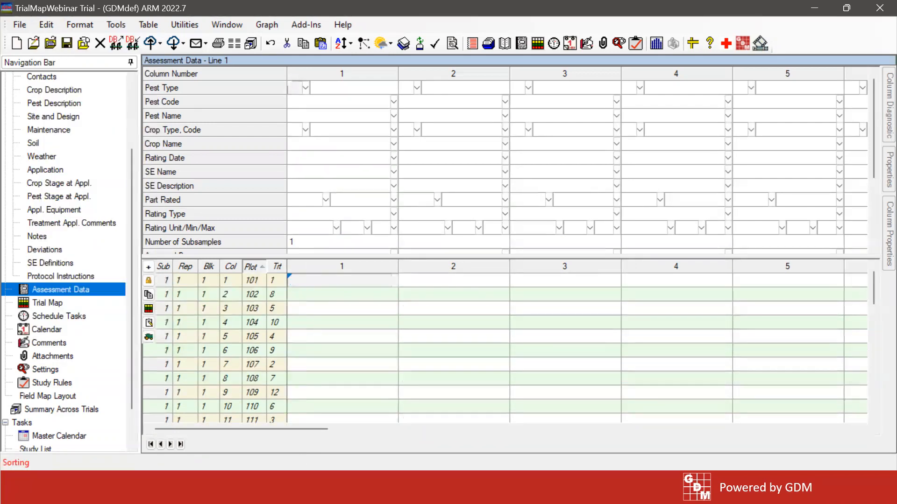
Switch to Excel's Book1.xlsx and copy A1:B5, the Plot and Trt headings with the rows for plots 101 to 104
click(341, 488)
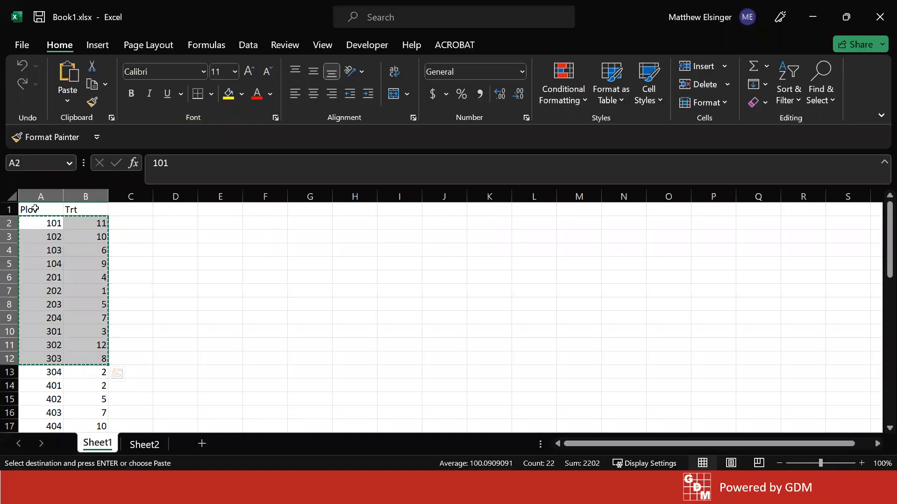
drag(29, 210, 85, 270)
key(ctrl+c)
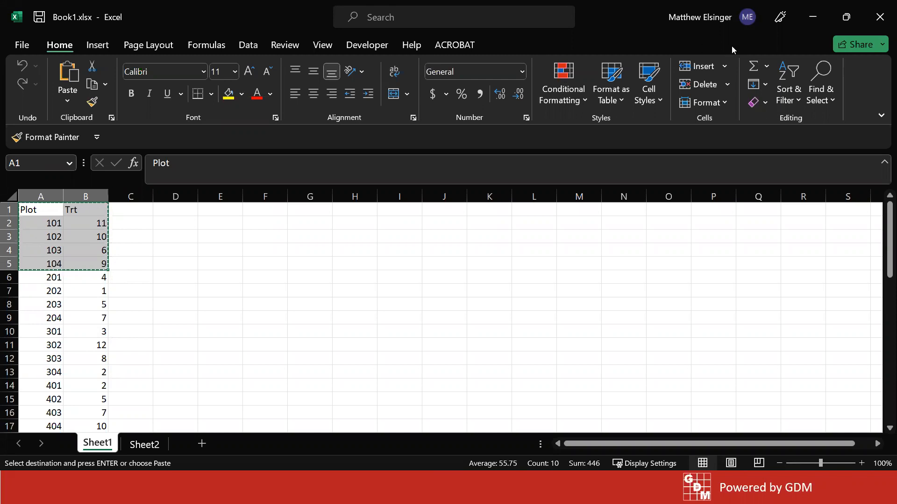
Back in ARM, paste the copied block into assessment column 1 at plot 101 and agree to change the trial's randomization
click(813, 21)
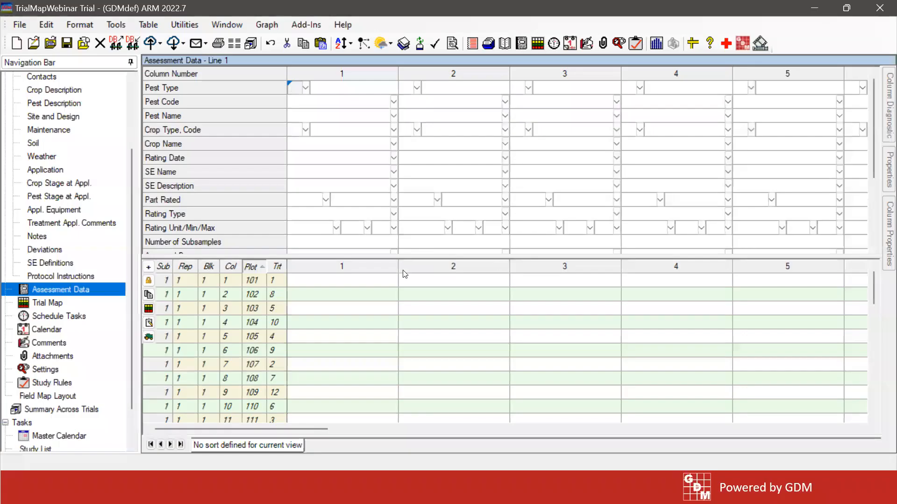
click(316, 281)
right_click(317, 281)
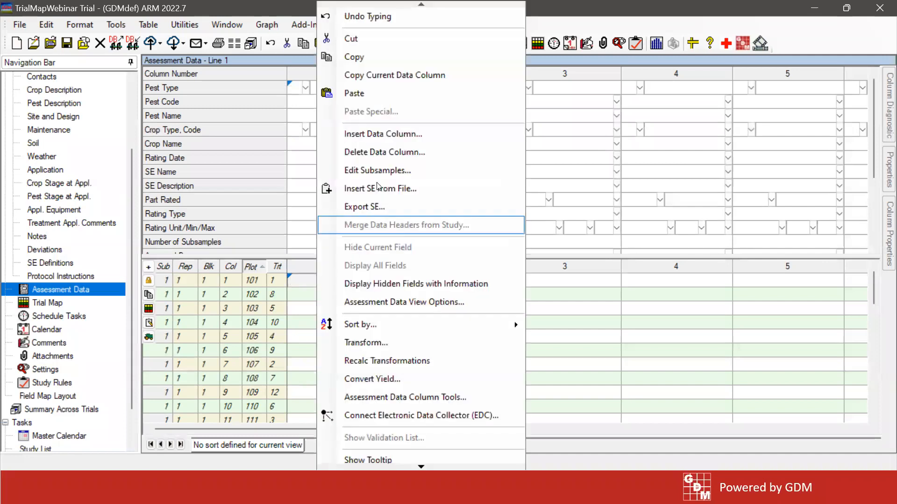
click(297, 281)
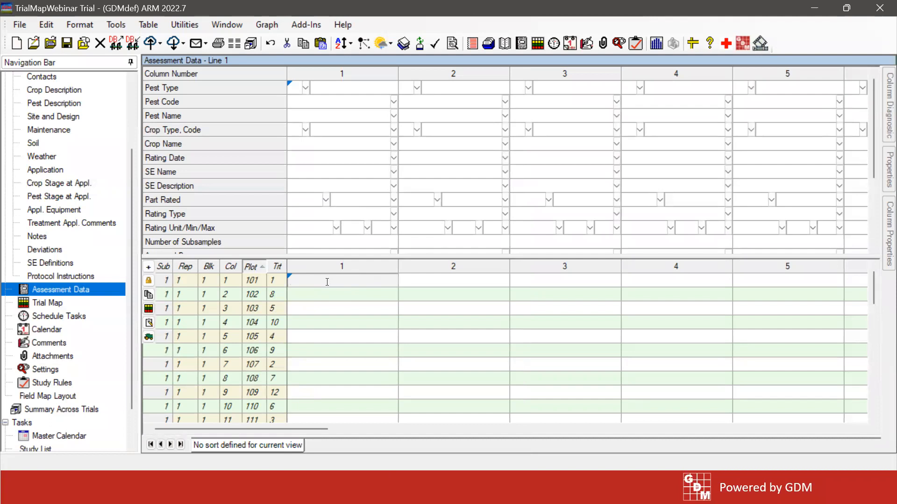
right_click(327, 282)
click(371, 89)
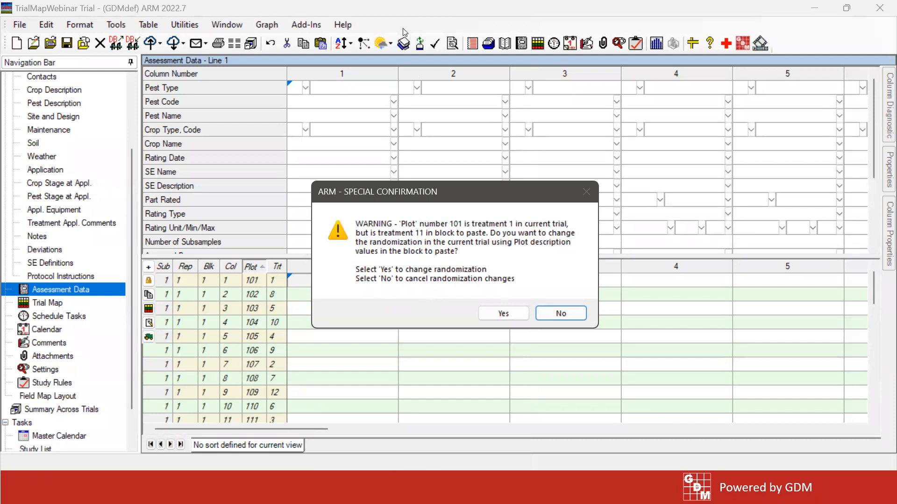
key(alt+Tab)
click(494, 314)
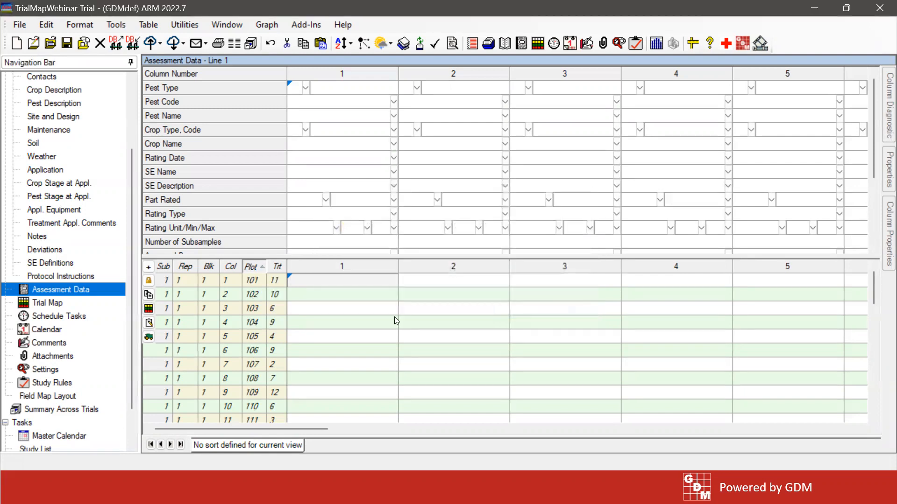
Check the Trt values for plots 101 to 104, and open the Trial Map beside the assessment plot list for comparison
drag(280, 284, 284, 333)
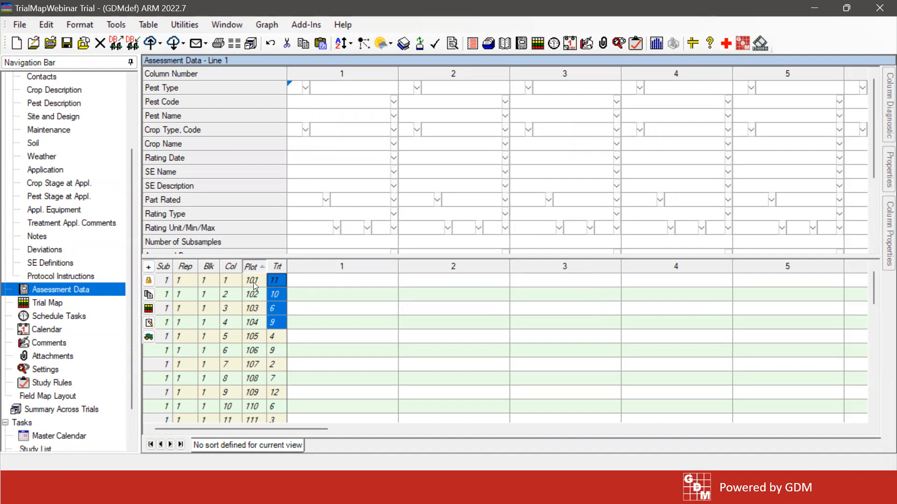
click(277, 280)
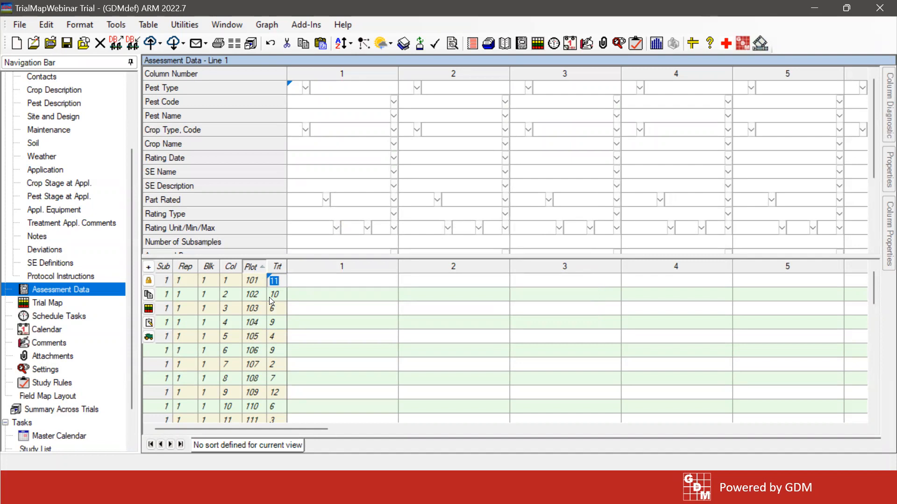
click(68, 304)
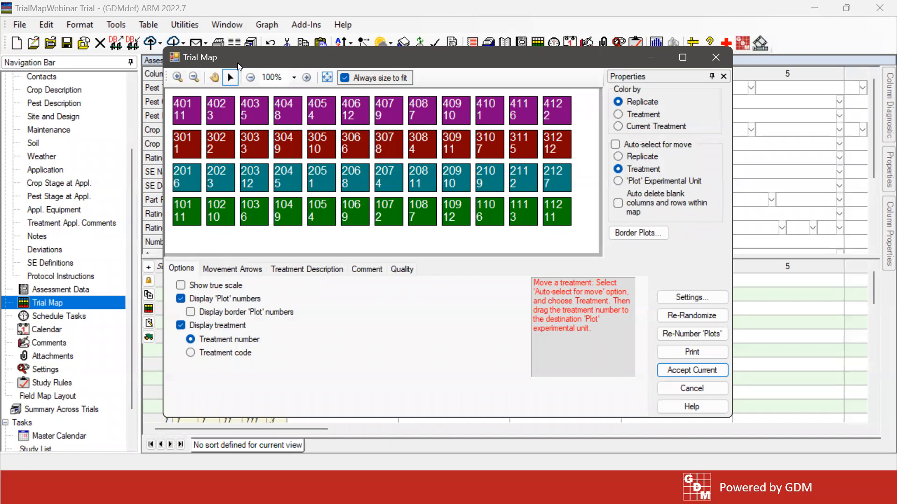
drag(238, 68, 389, 69)
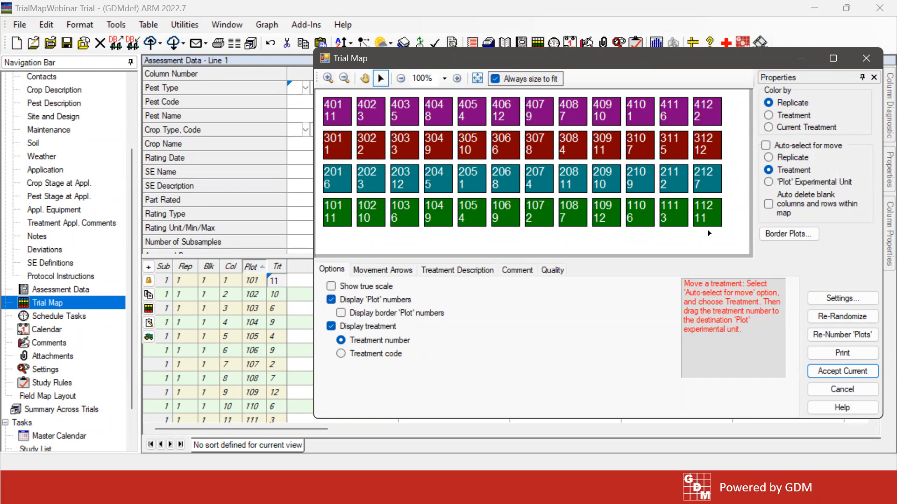
Close the Trial Map without accepting changes, and look over the Blk and Col headings on Sheet2 of Excel's Book1.xlsx
click(836, 390)
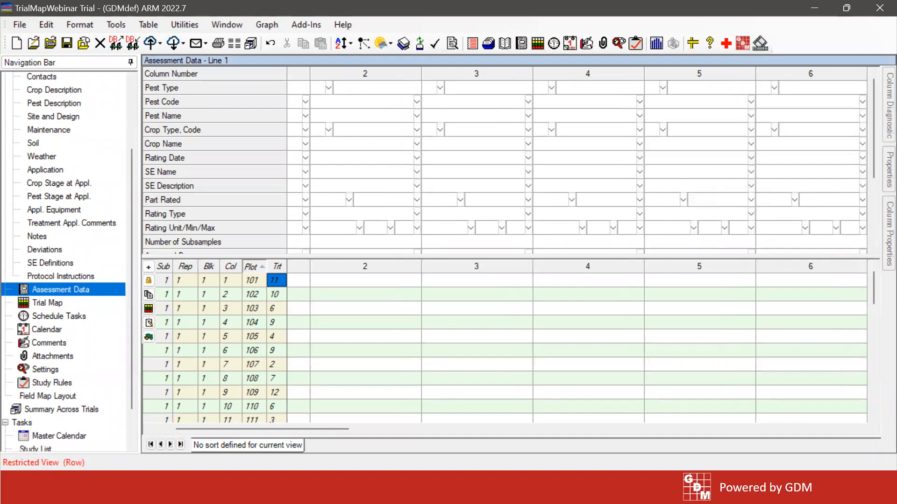
key(alt+Tab)
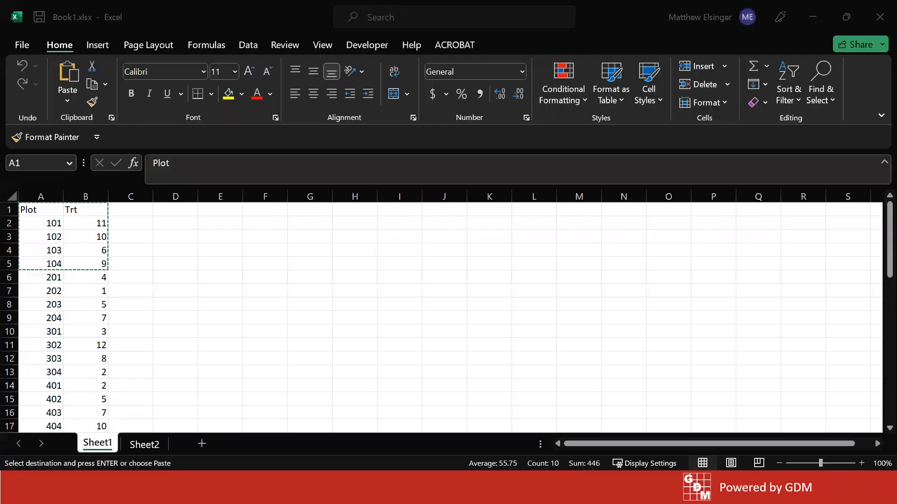
click(145, 445)
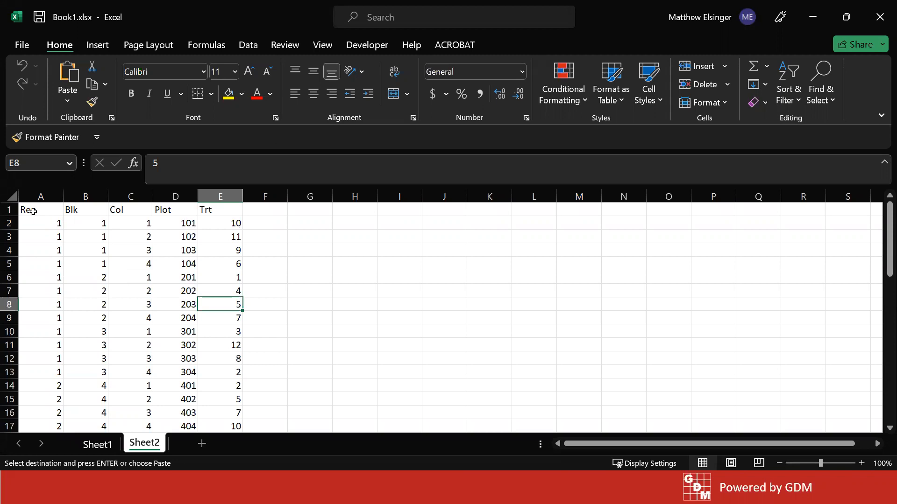
click(71, 210)
click(133, 211)
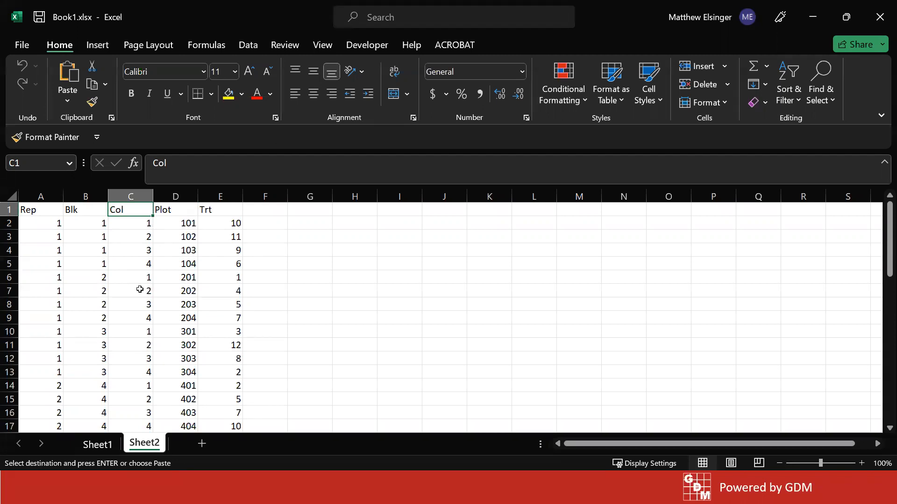
Select the whole Sheet2 table from A1, covering Rep, Blk, Col, Plot and Trt, check its rows and copy it
click(39, 209)
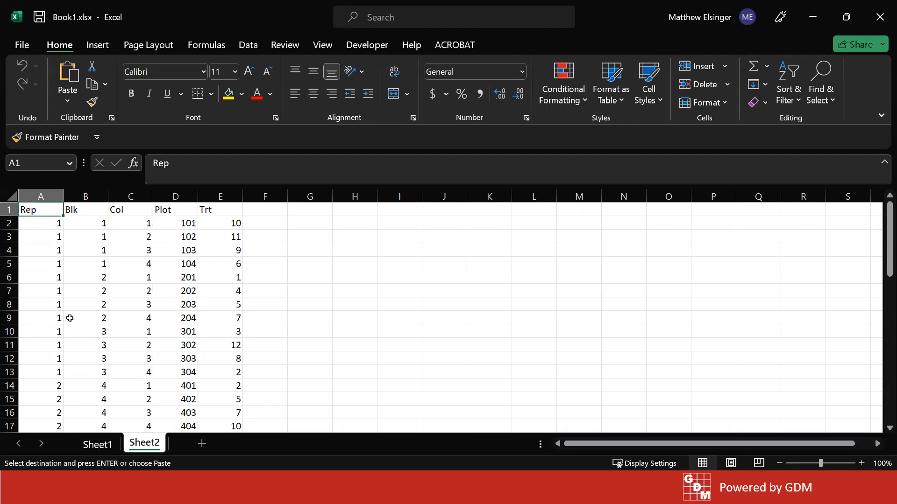
key(ctrl+shift+End)
scroll(119, 370, up, 8)
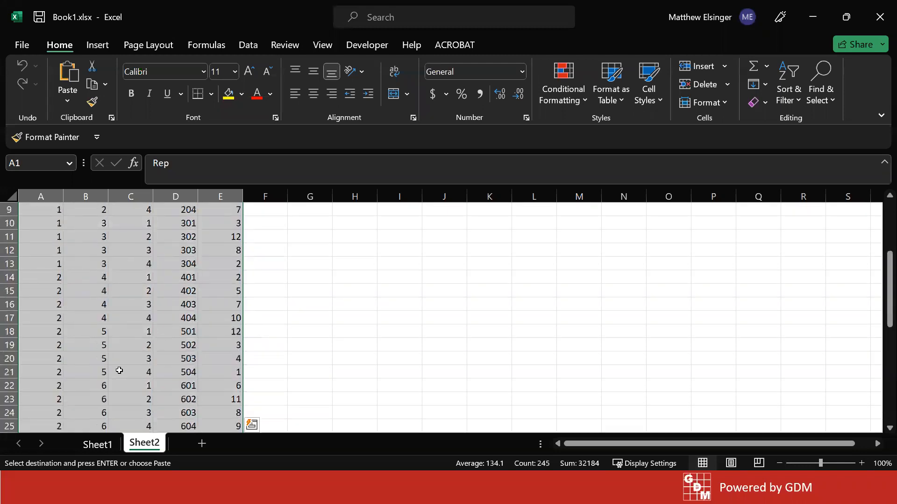
scroll(119, 370, up, 3)
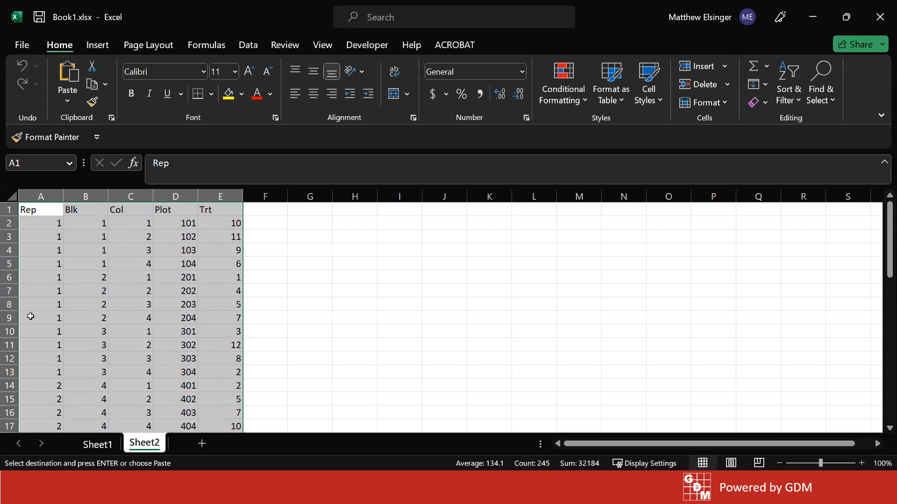
scroll(50, 352, down, 10)
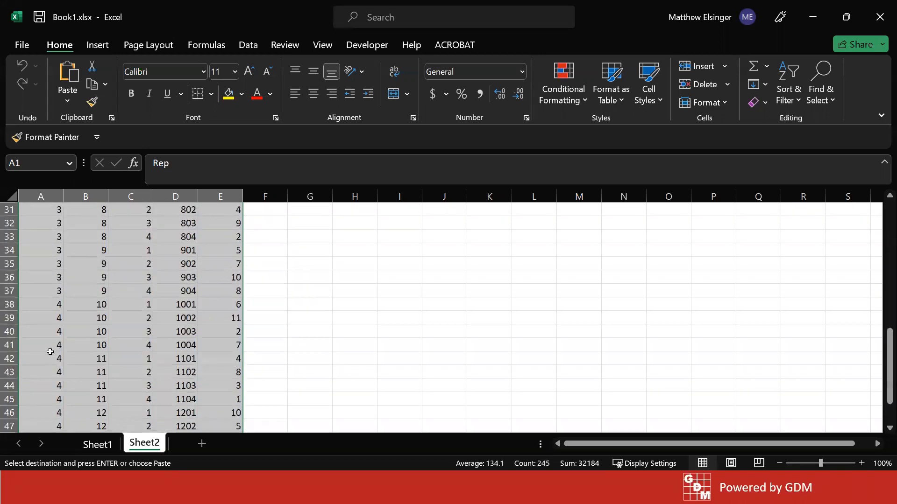
scroll(50, 352, down, 2)
scroll(47, 354, up, 2)
scroll(45, 356, down, 2)
scroll(45, 360, up, 6)
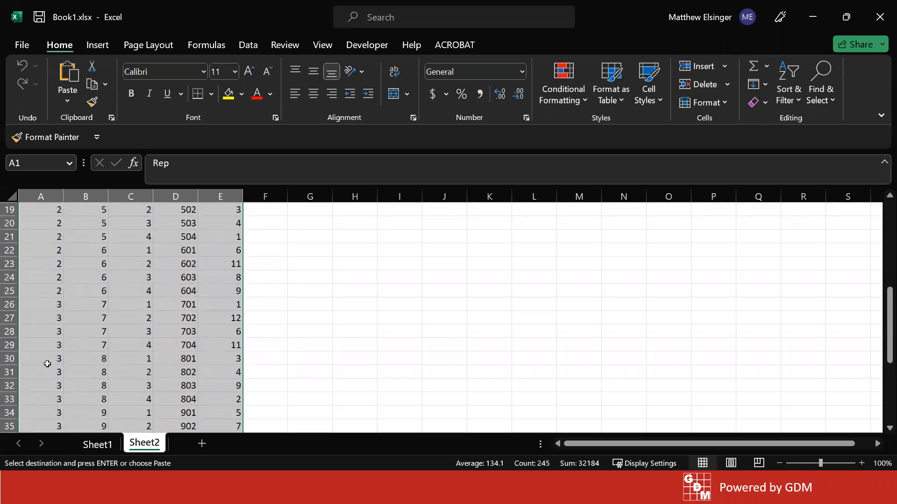
scroll(47, 364, up, 6)
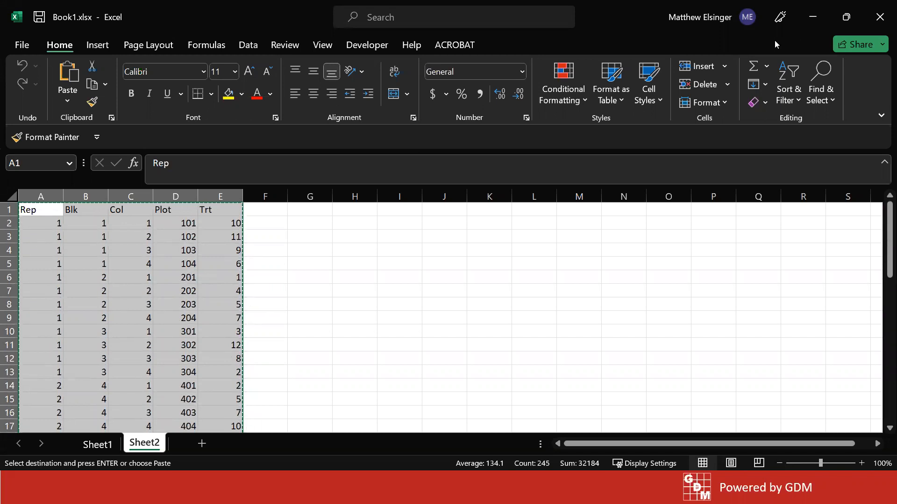
Back in ARM, paste the copied table into assessment column 2 at plot 101 and agree to change the trial's randomization
click(813, 17)
click(341, 288)
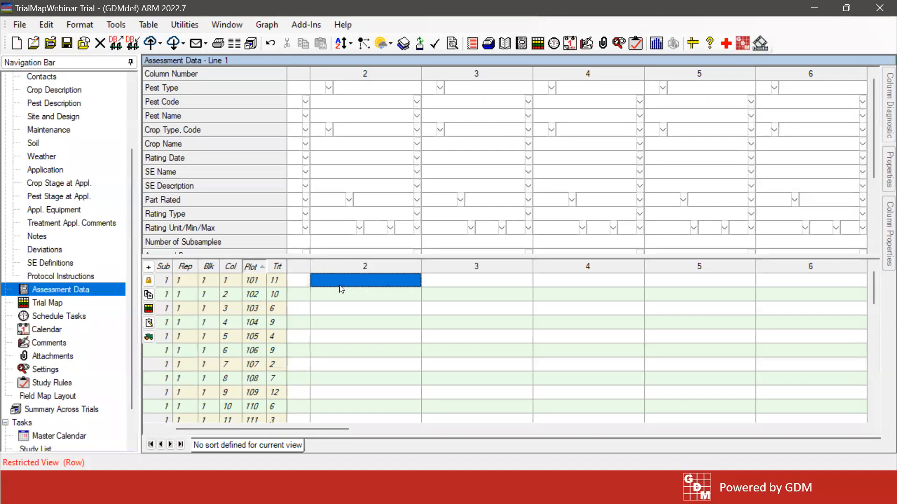
right_click(341, 289)
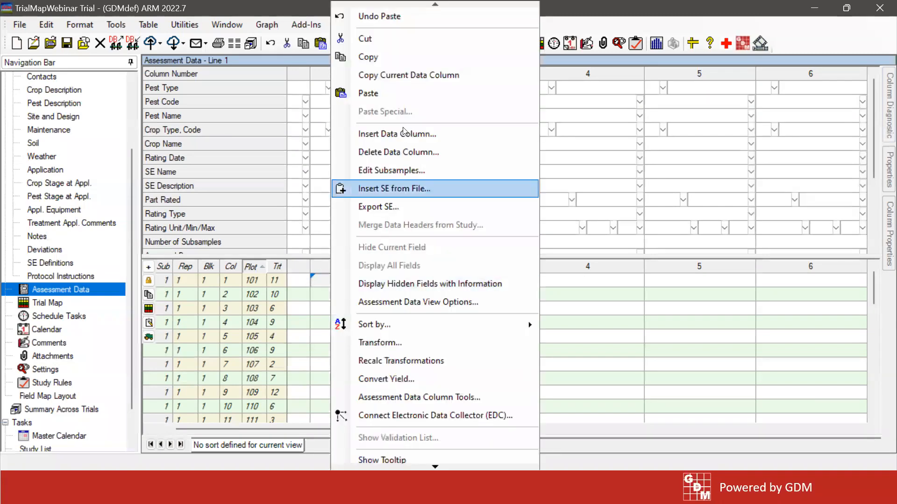
click(390, 94)
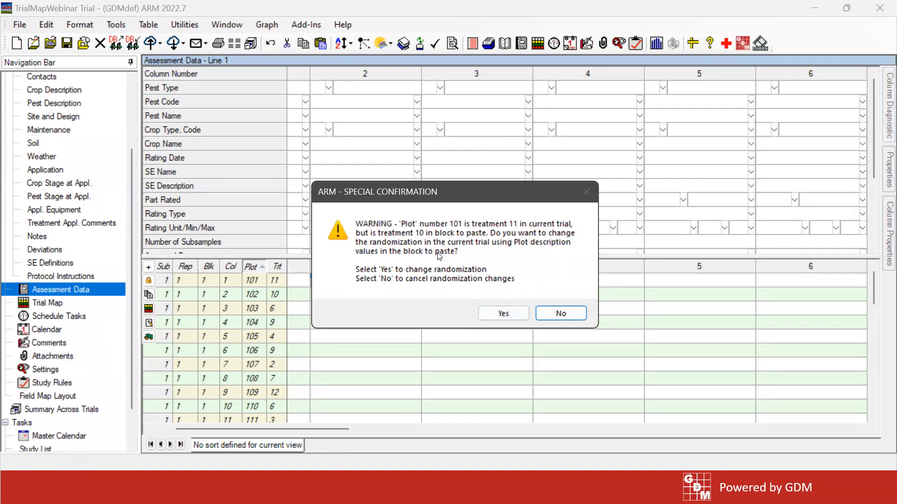
click(514, 315)
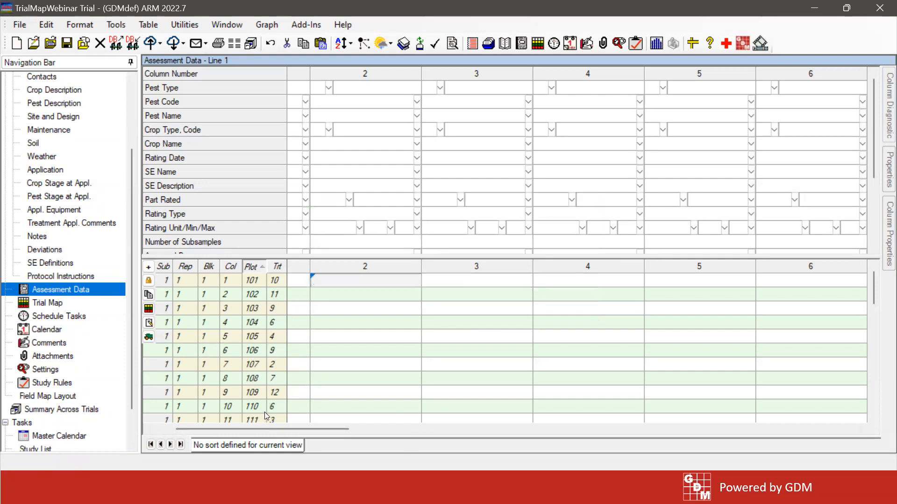
Open the Trial Map and compare its plot and treatment numbers with the assessment plot list beside it
click(39, 304)
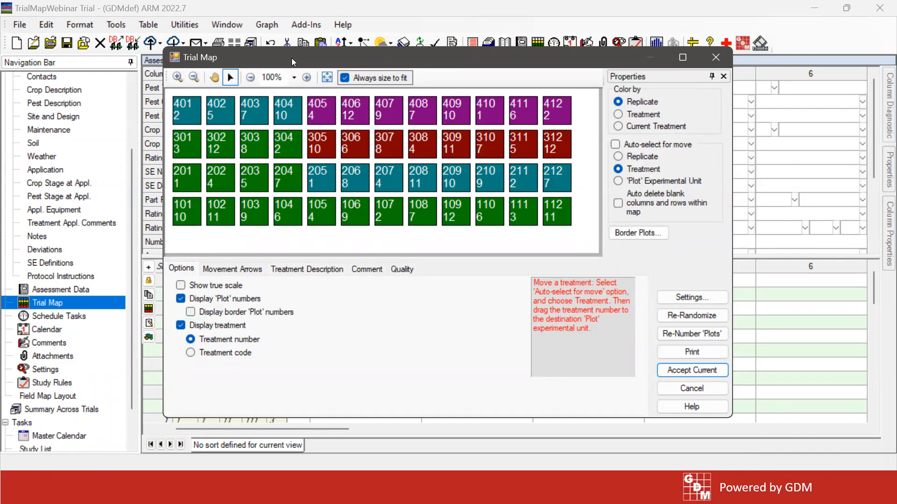
drag(333, 60, 439, 52)
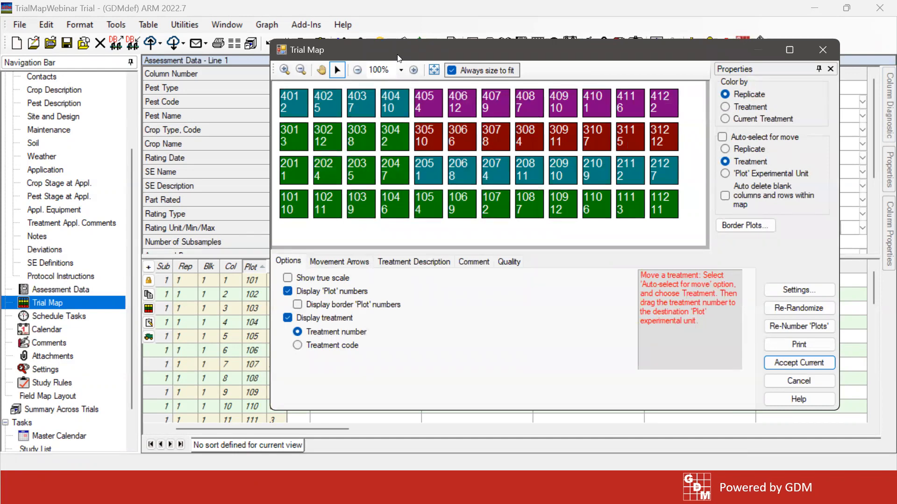
drag(397, 57, 322, 50)
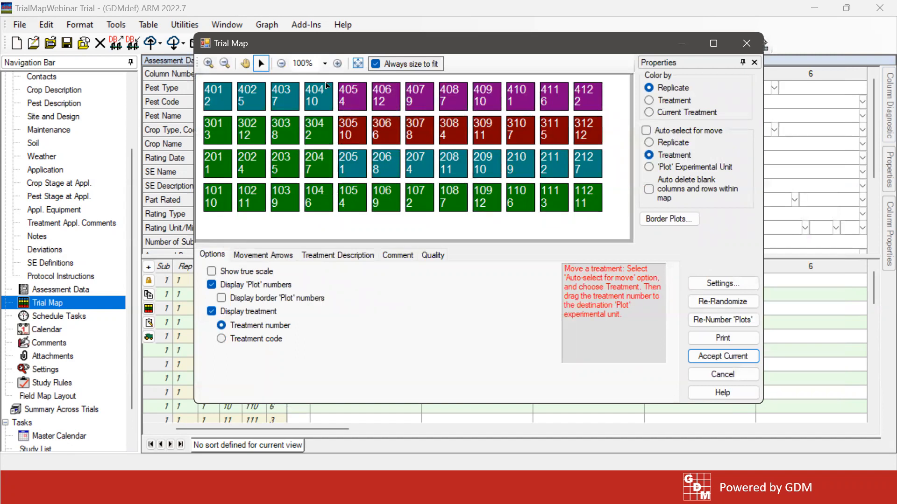
drag(326, 39, 395, 40)
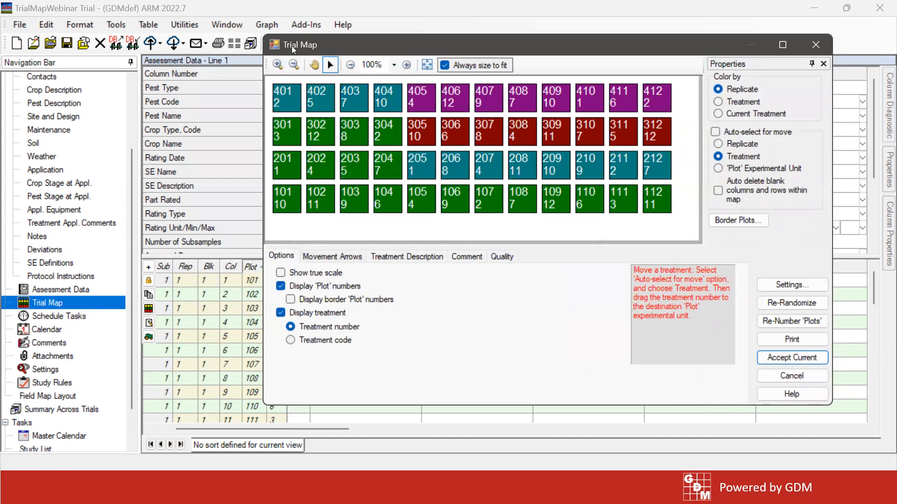
drag(312, 48, 353, 52)
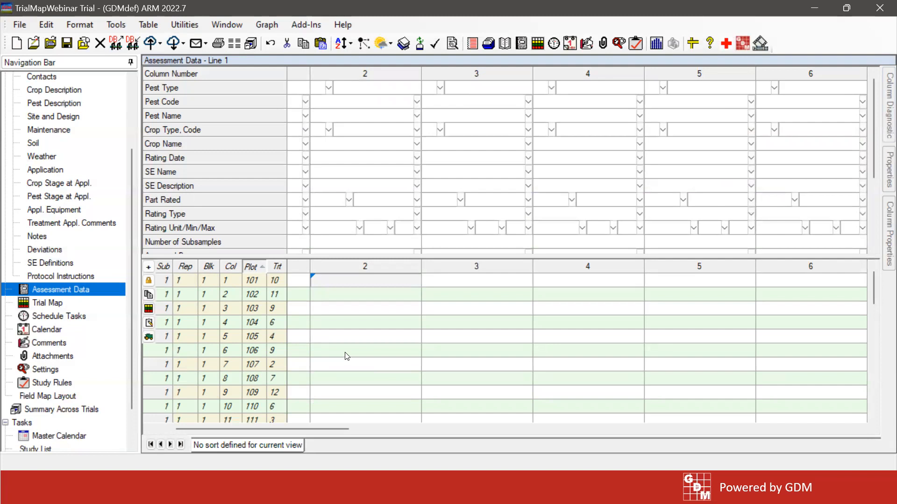
Compare the Rep, Blk, Col, Plot and Trt headings in Excel's Sheet2 with ARM's plot list columns, and return to ARM
drag(280, 429, 259, 429)
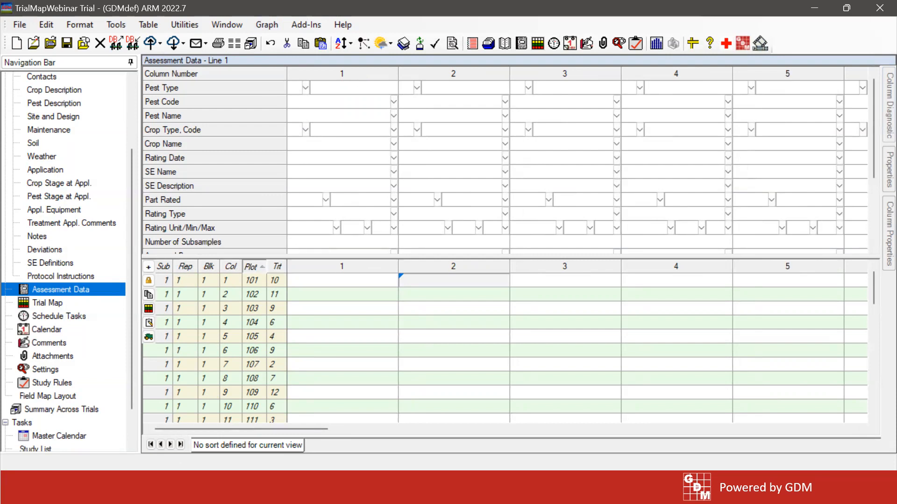
key(alt+Tab)
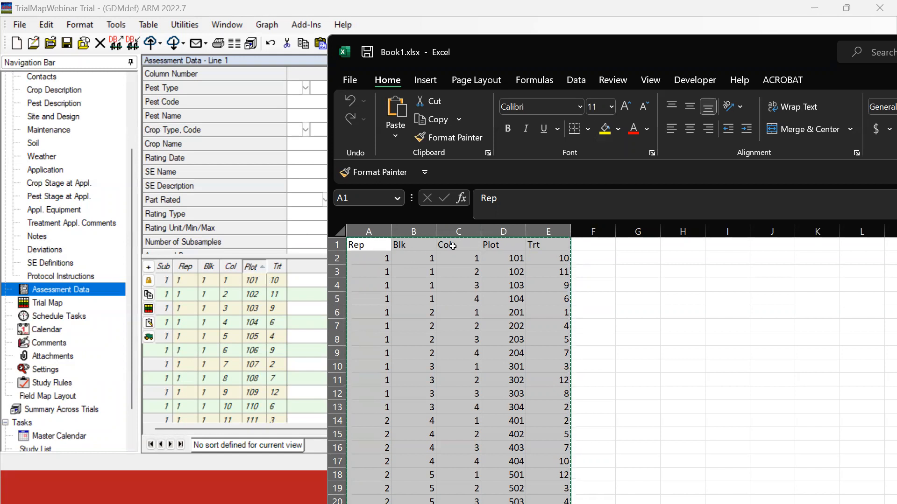
click(412, 245)
drag(369, 245, 548, 245)
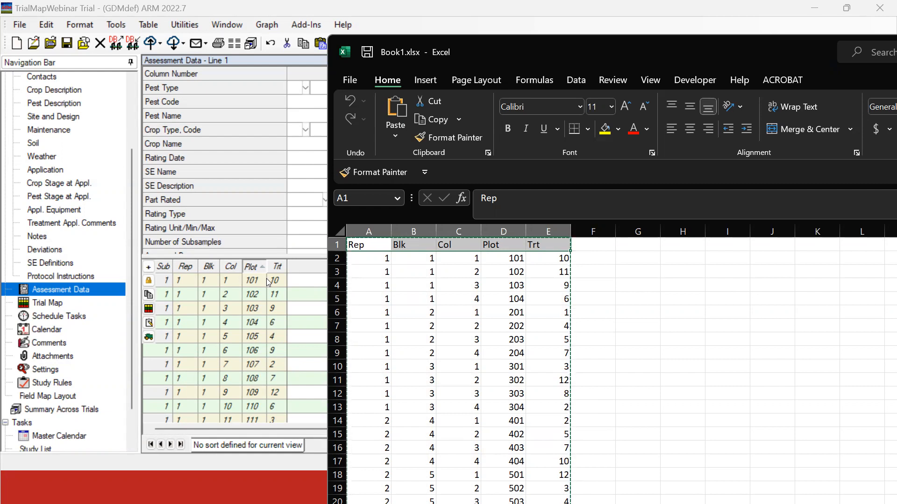
click(510, 326)
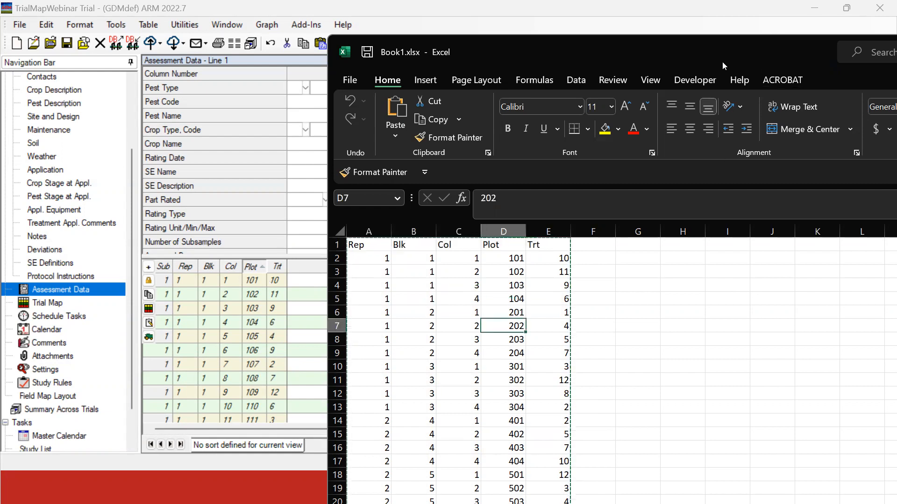
drag(759, 50, 671, 51)
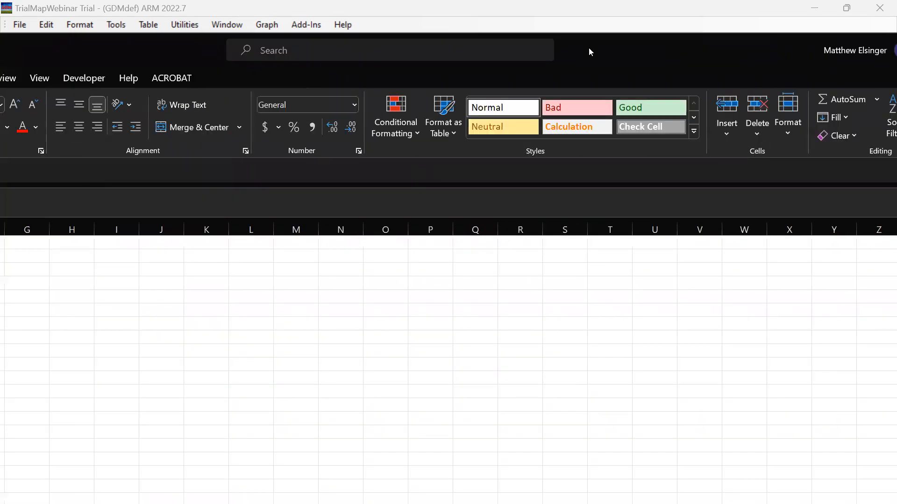
double_click(144, 54)
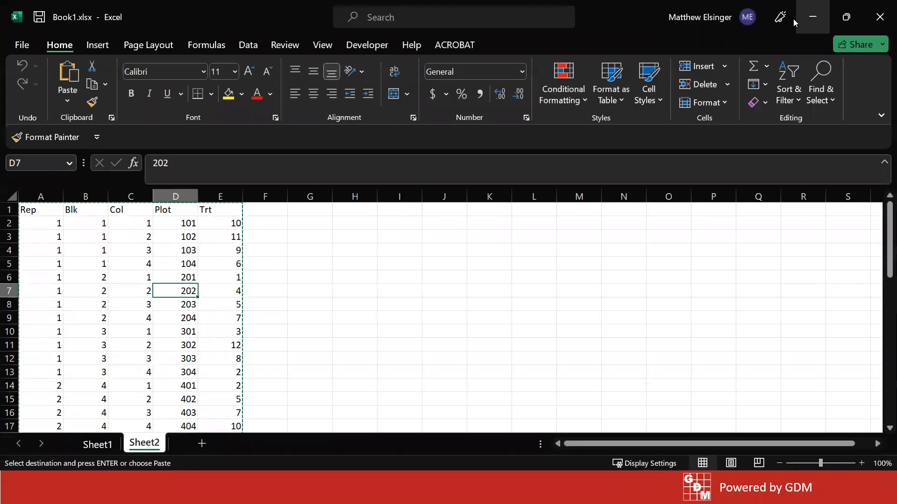
click(813, 17)
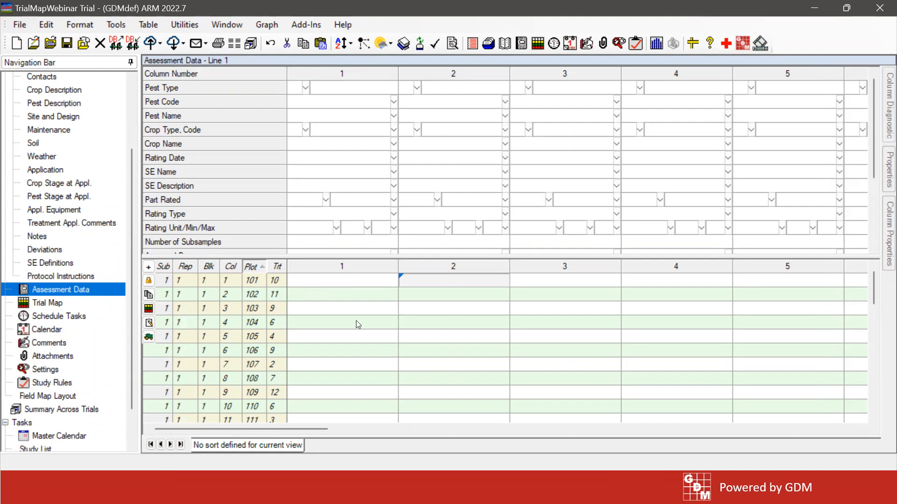
Close the current trial without saving its changes, and open the TrialMapWebinar protocol from the study list
click(99, 44)
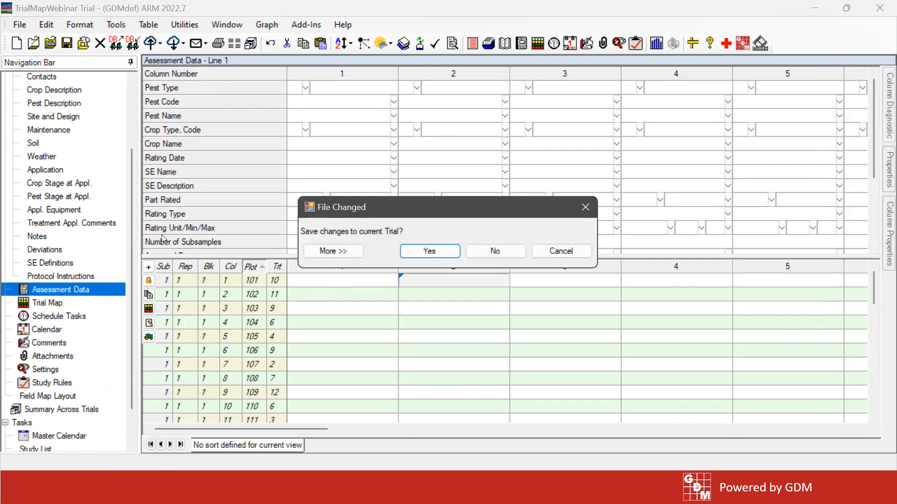
click(498, 252)
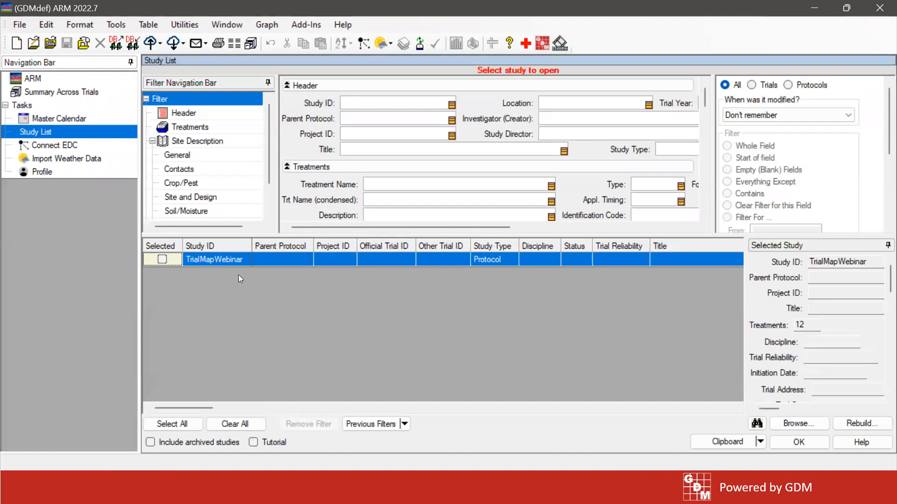
double_click(210, 261)
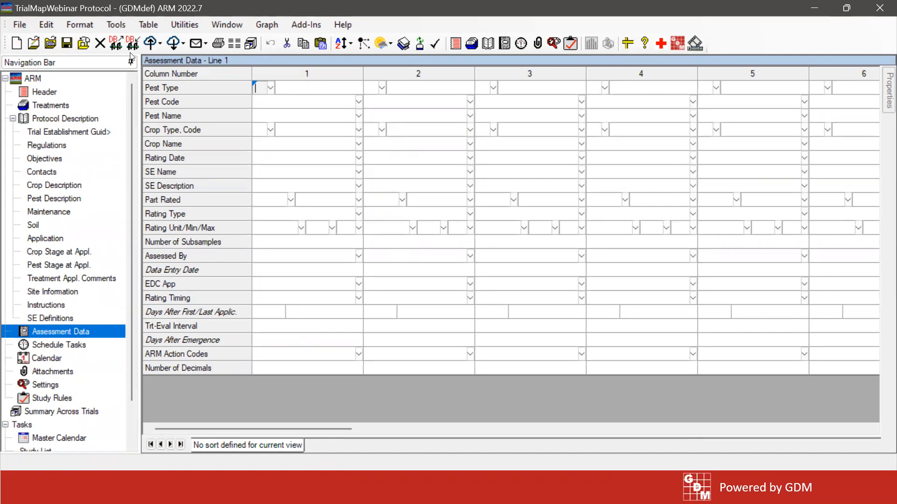
Start creating a trial from the protocol and re-randomize the treatments in its Trial Map
click(15, 26)
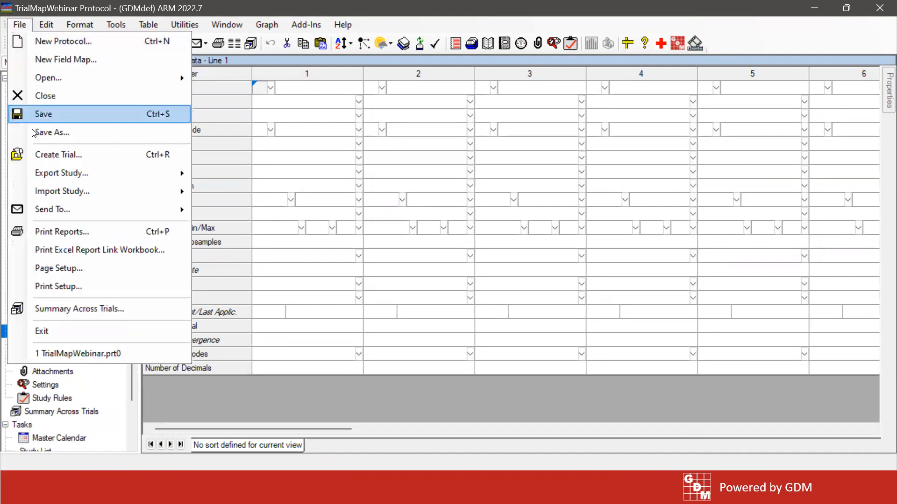
click(90, 156)
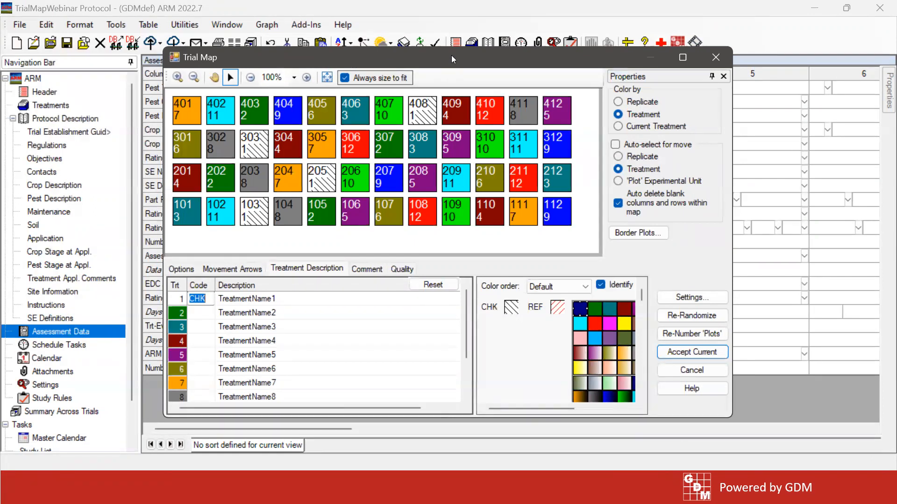
drag(451, 58, 454, 58)
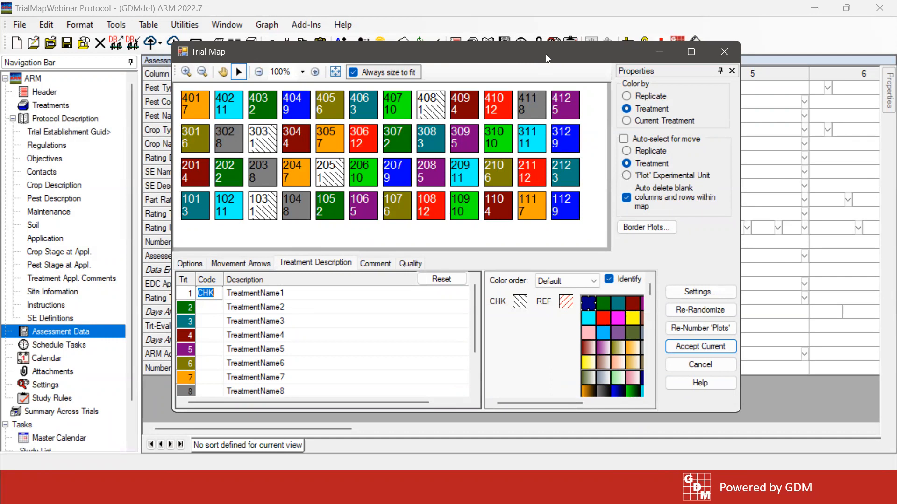
drag(545, 54, 559, 47)
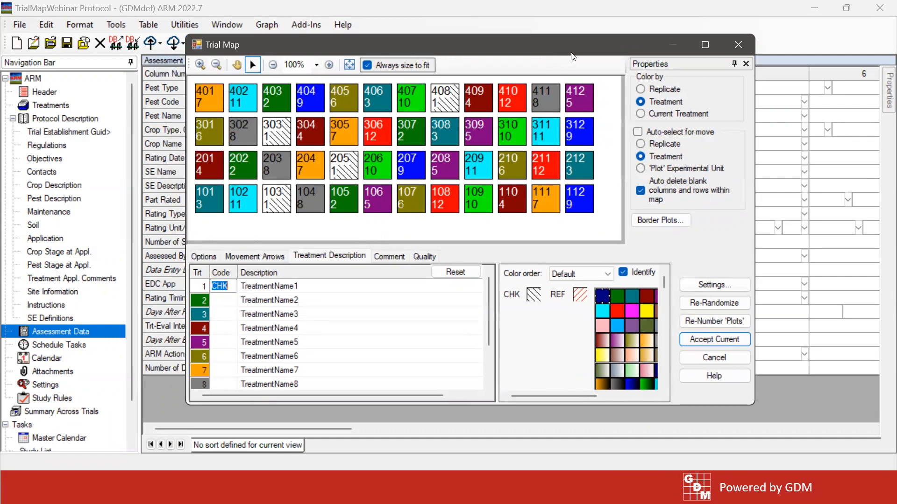
drag(573, 53, 563, 51)
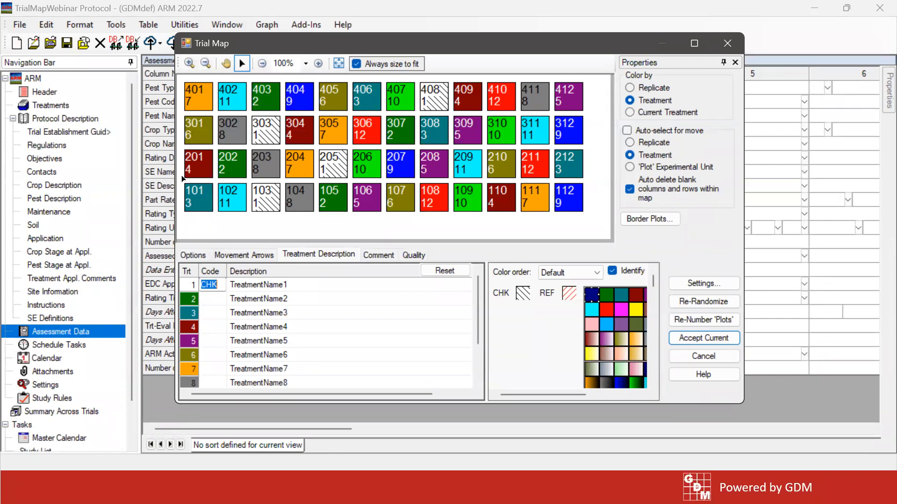
click(693, 303)
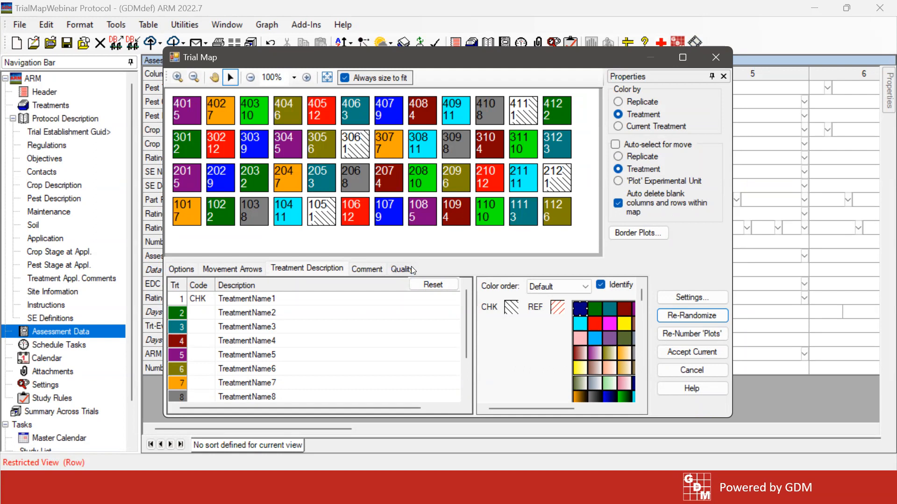
Compare the replicate shapes and dimensions of the suggested block sizes 4, 6 and 12 in the map's quality information
click(400, 269)
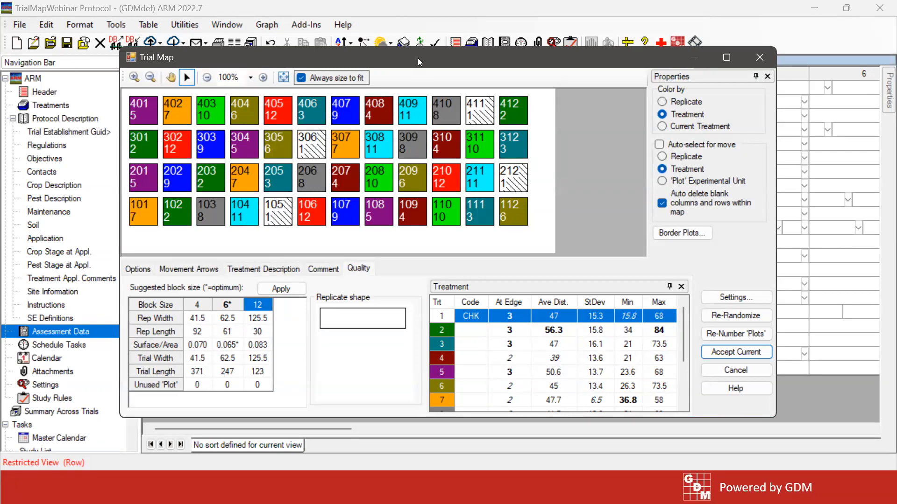
drag(418, 58, 419, 41)
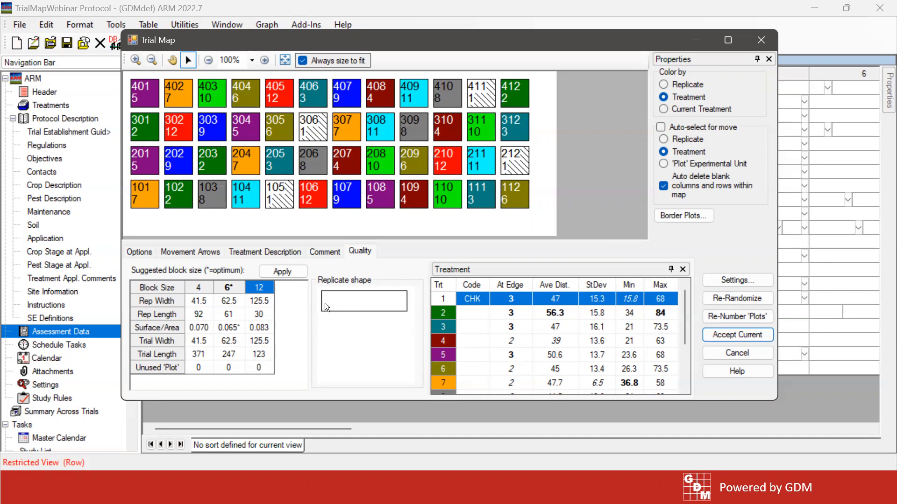
click(231, 289)
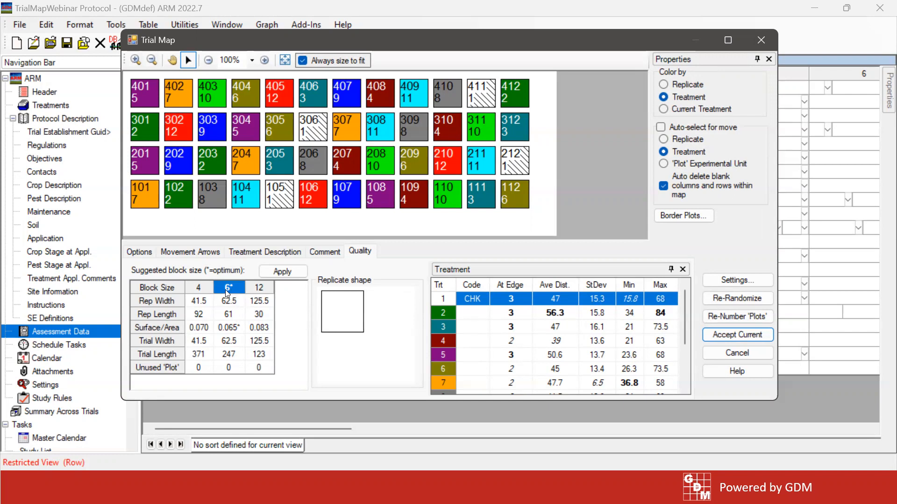
click(201, 289)
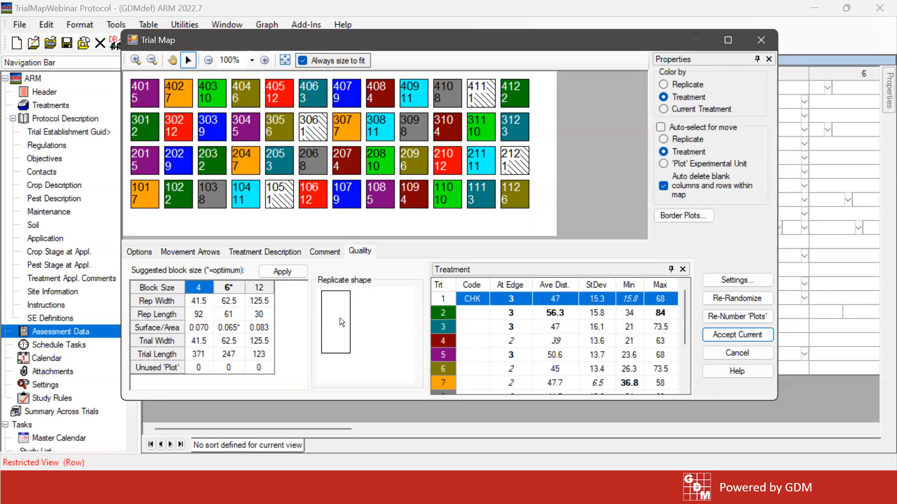
click(231, 288)
click(259, 290)
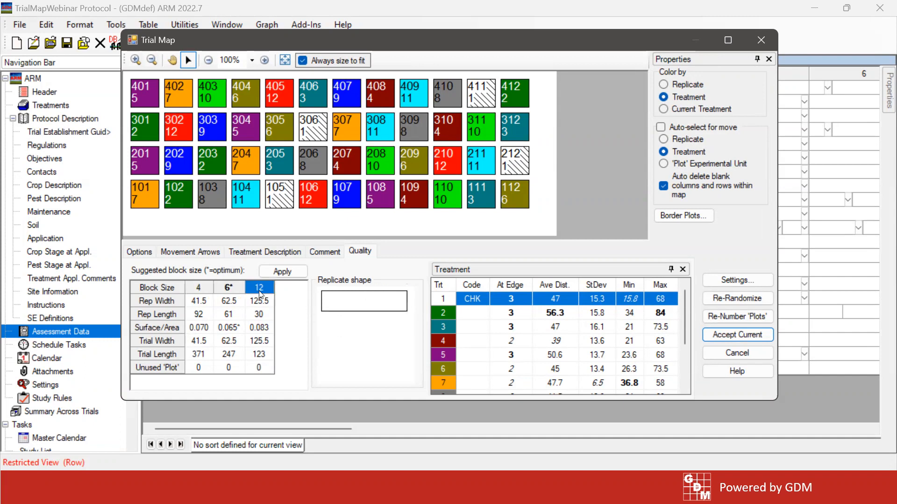
click(205, 288)
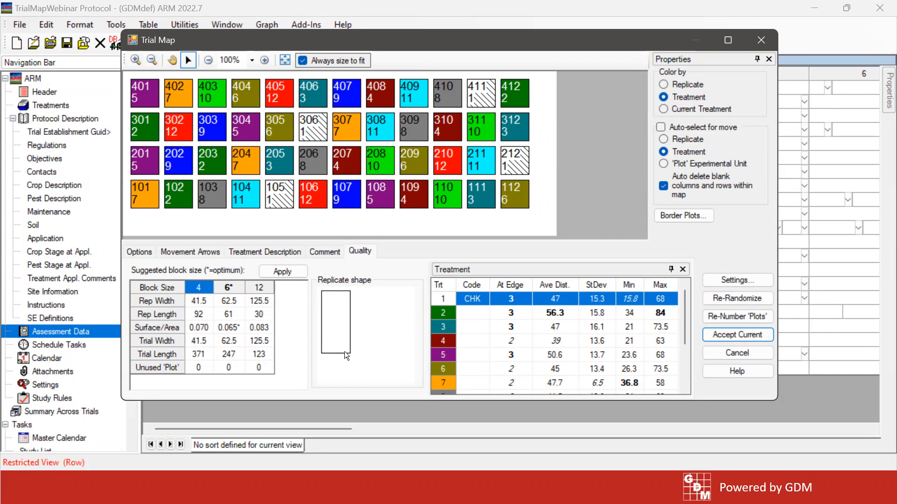
click(229, 289)
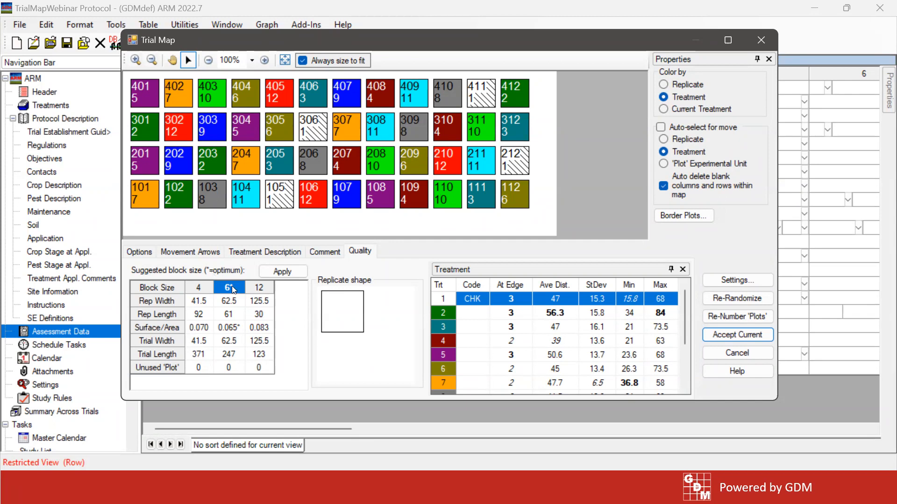
click(207, 305)
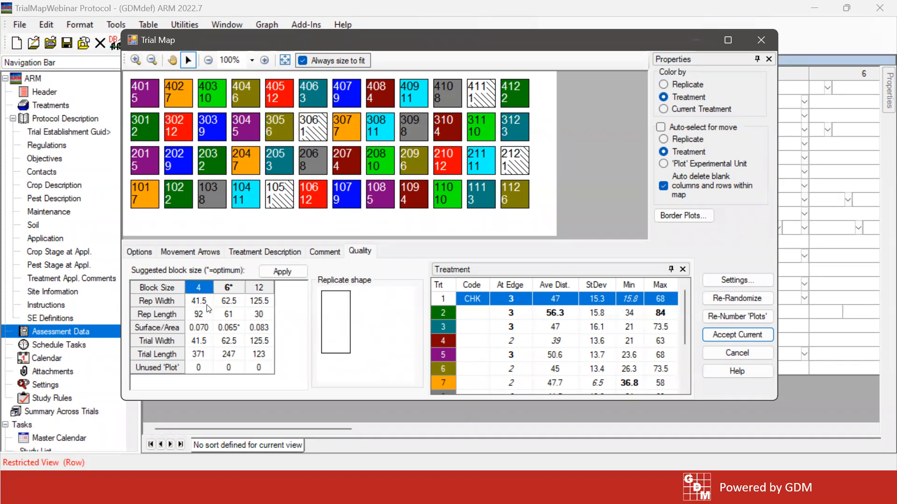
click(236, 304)
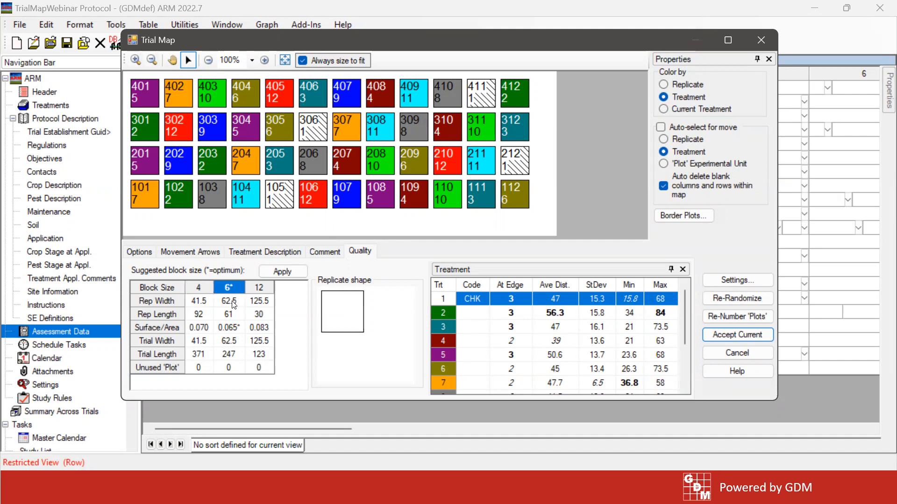
click(266, 302)
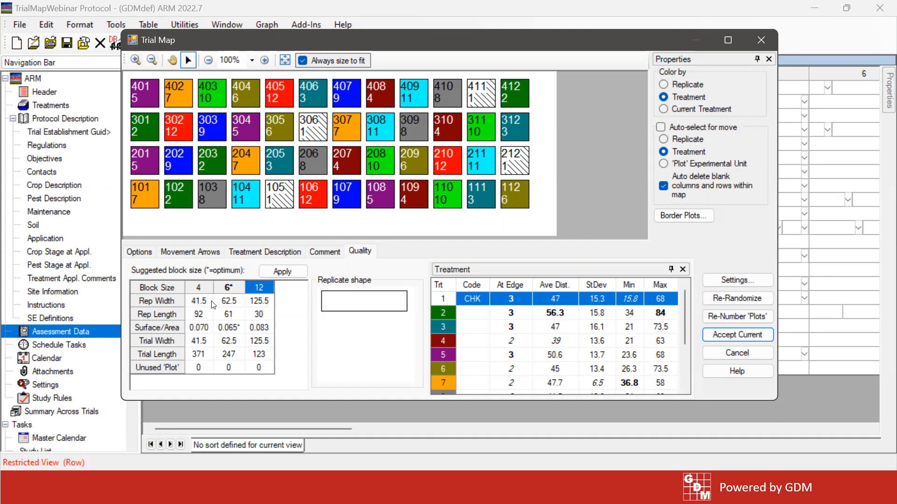
click(204, 302)
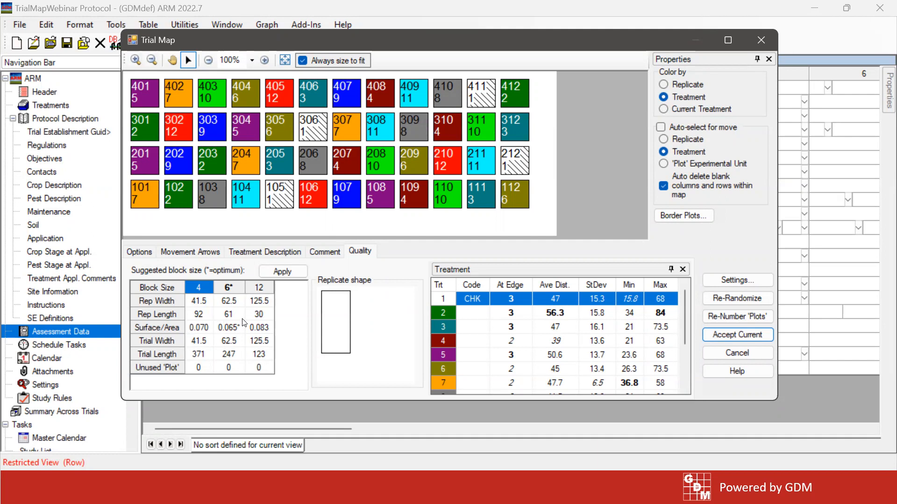
Re-randomize the Trial Map using the suggested optimum block size of 6
click(229, 315)
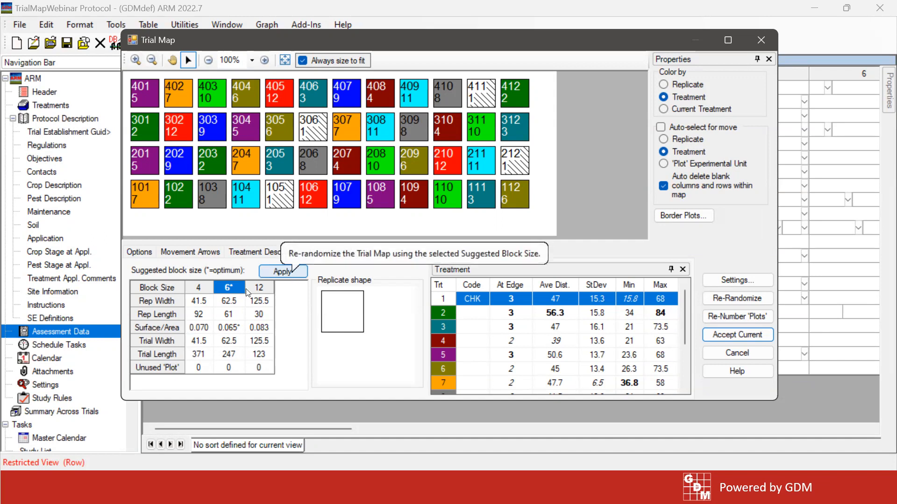
click(200, 317)
click(227, 318)
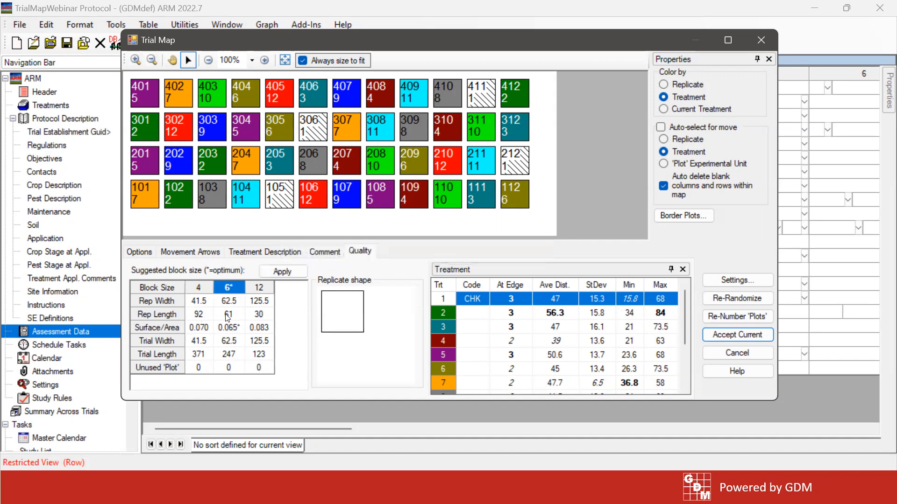
click(279, 272)
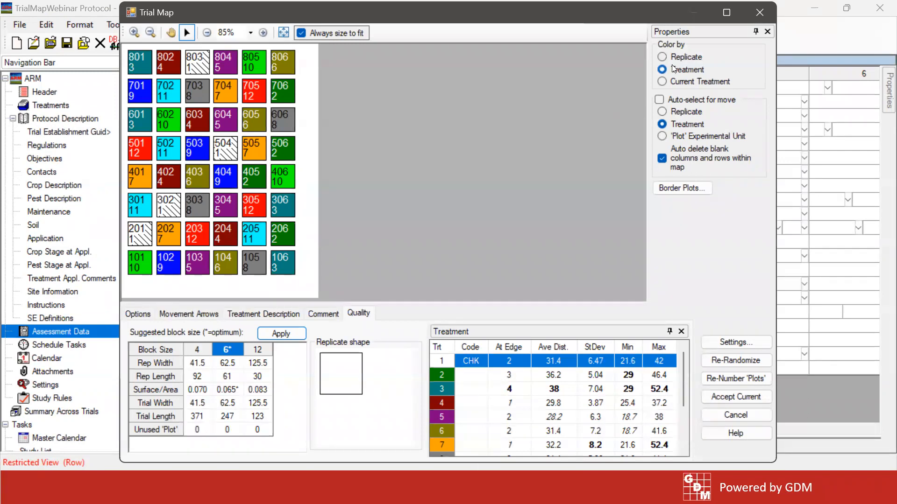
Color plots and auto-select moves by replicate, placing plots 301–406 beside 101–206 and plots 701–806 beside 501–606
click(660, 99)
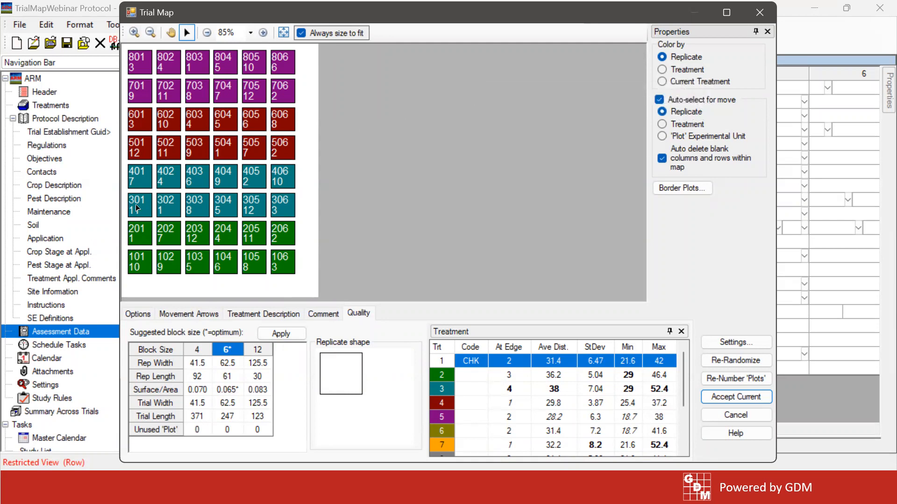
drag(141, 209, 302, 261)
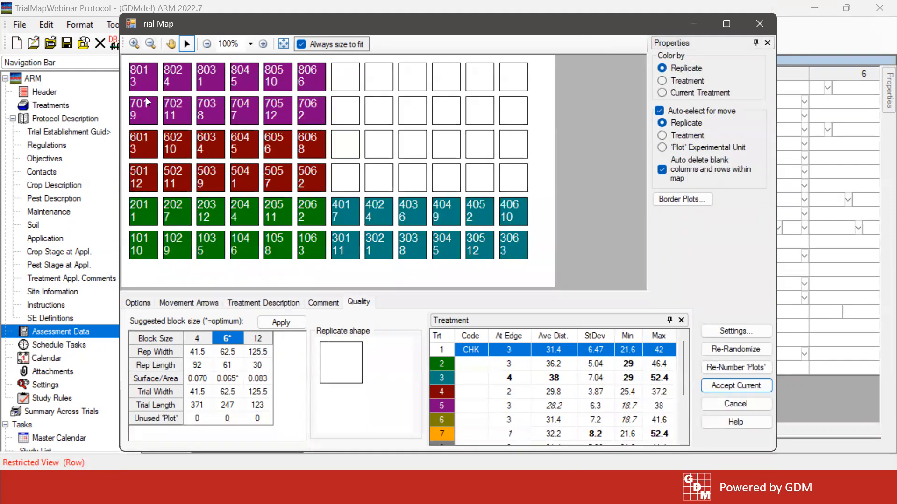
drag(137, 111, 341, 177)
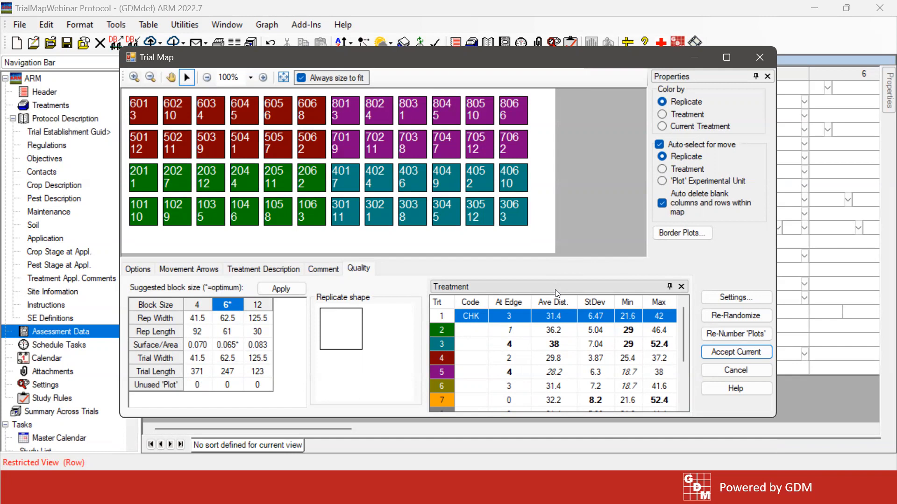
Color the map by treatment and examine every treatment's At Edge count and distance statistics, including the averages
click(681, 114)
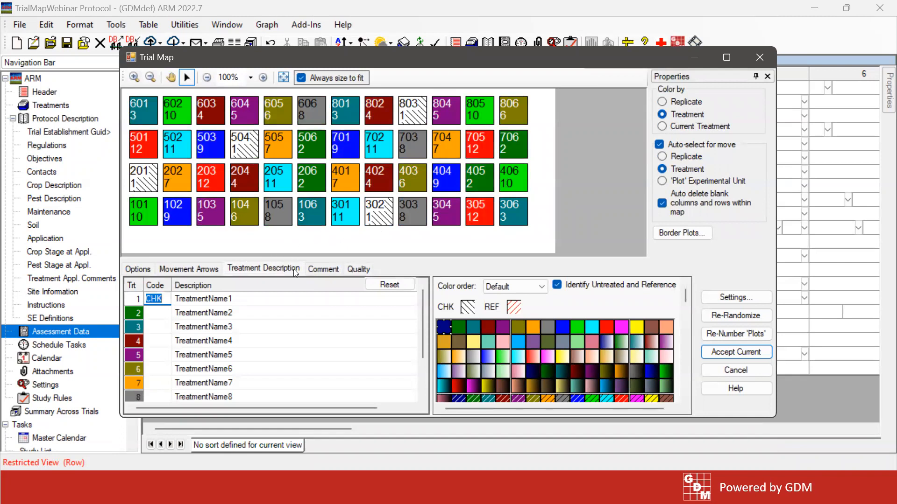
click(357, 269)
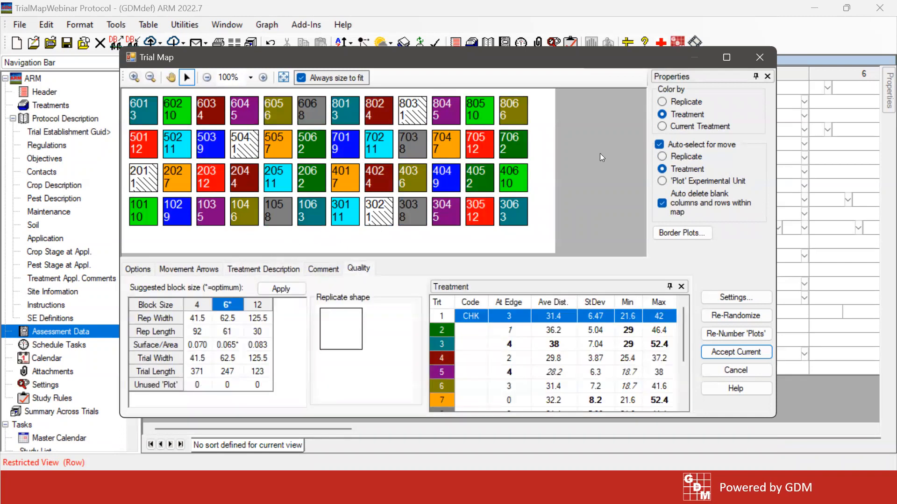
drag(556, 54, 554, 36)
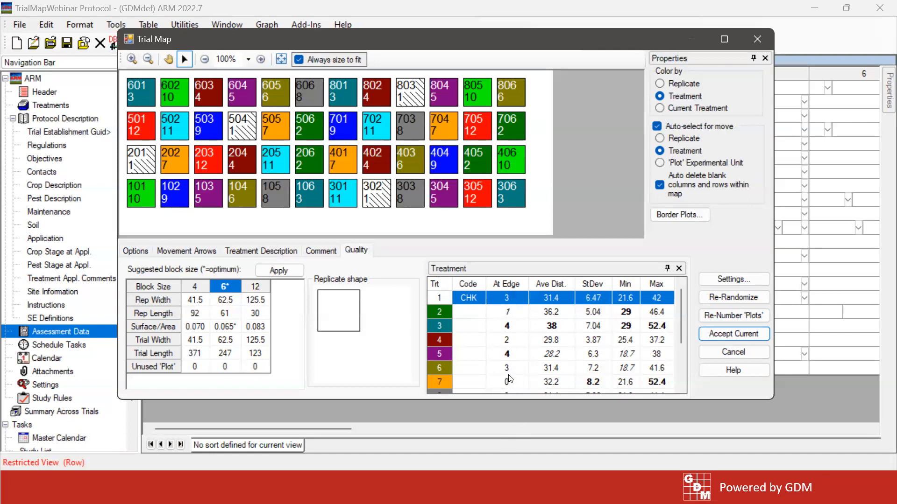
drag(681, 312, 683, 349)
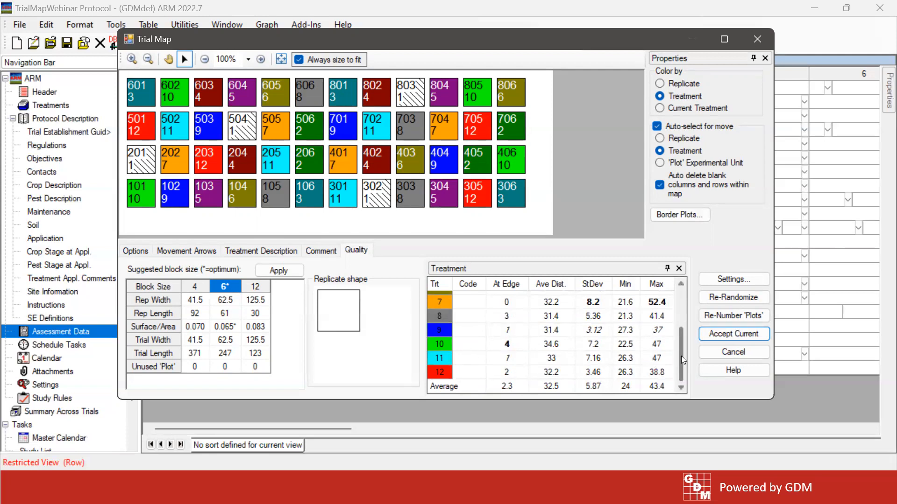
scroll(680, 358, up, 2)
scroll(676, 350, up, 3)
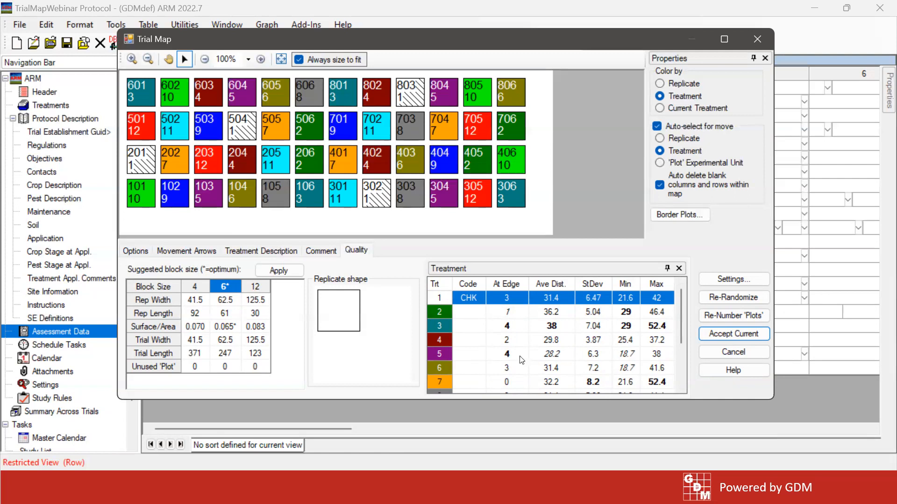
scroll(682, 315, down, 3)
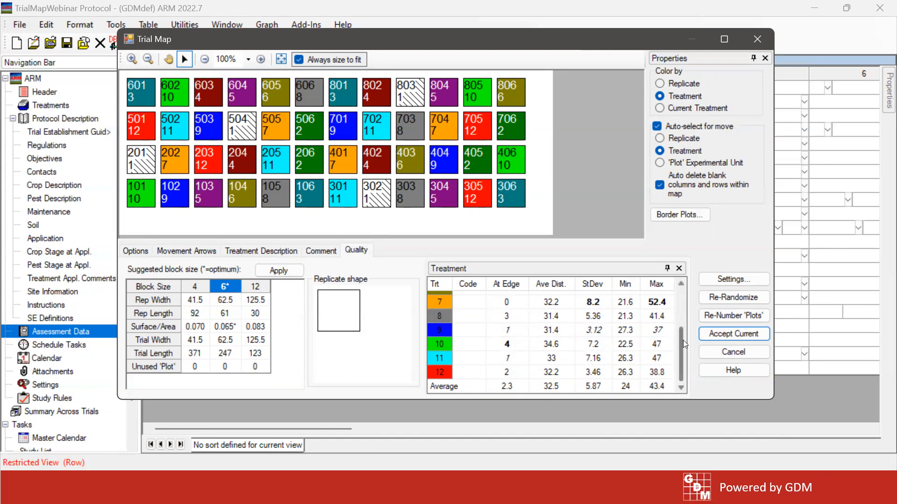
drag(683, 340, 683, 287)
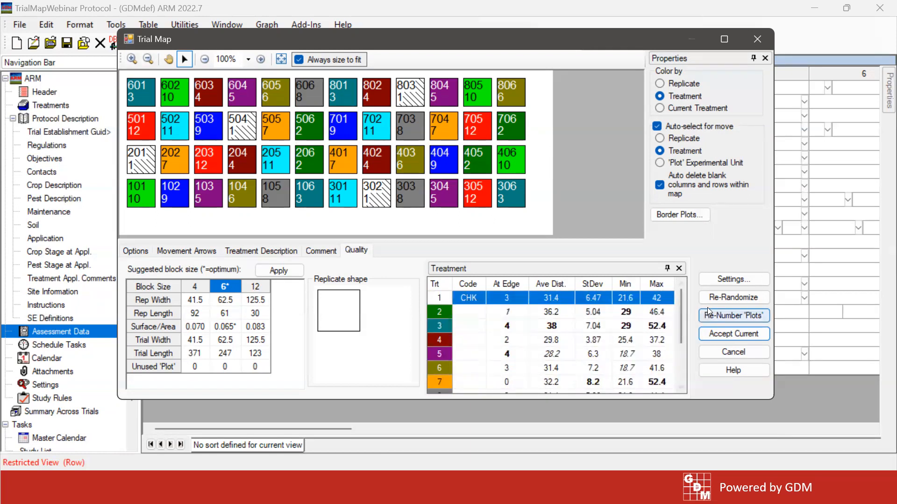
Re-randomize the map and rearrange its replicates two by two, moving plots 301–406 beside 101–206 and plots 701–806 beside 501–606
click(722, 298)
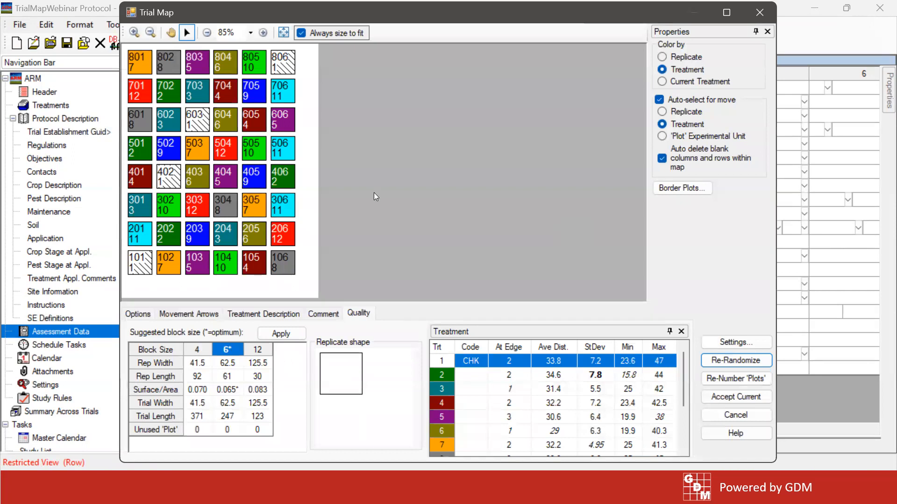
click(681, 111)
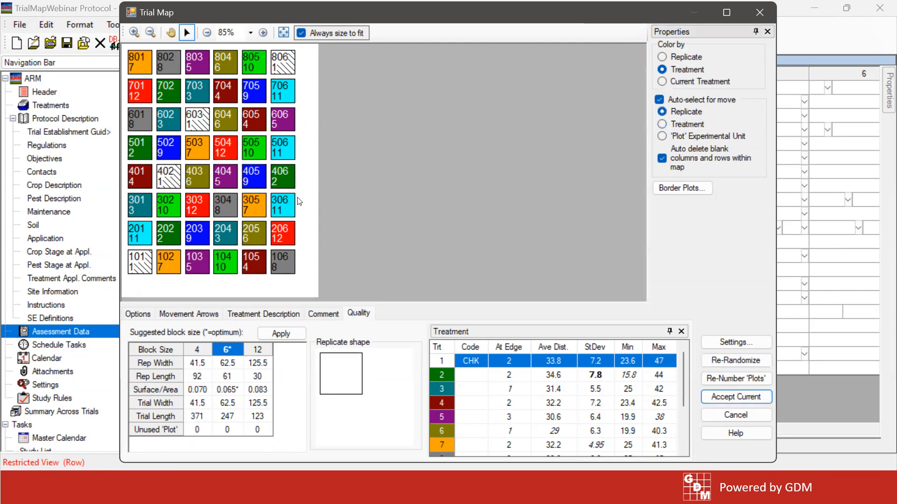
drag(139, 203, 303, 260)
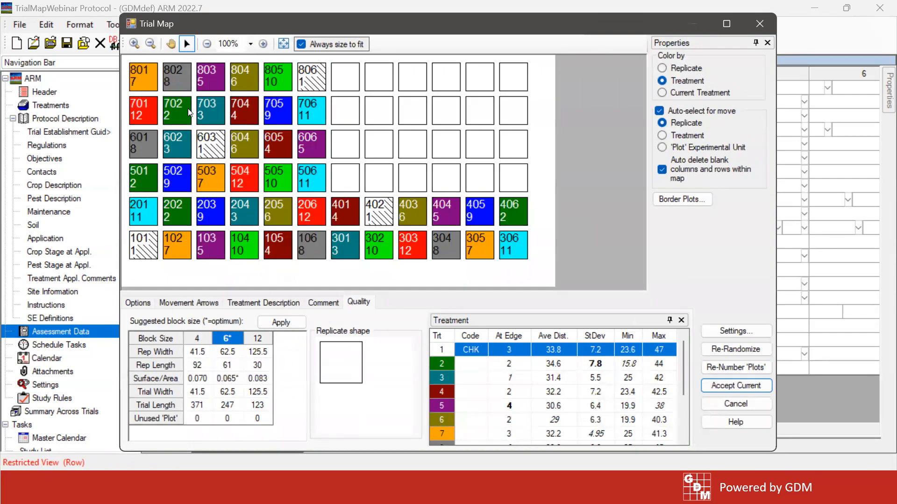
drag(188, 109, 341, 177)
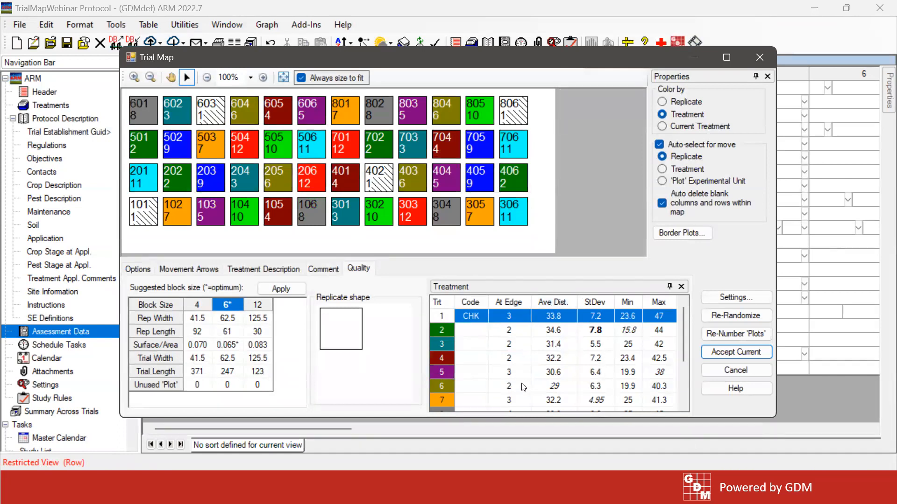
drag(682, 325, 686, 371)
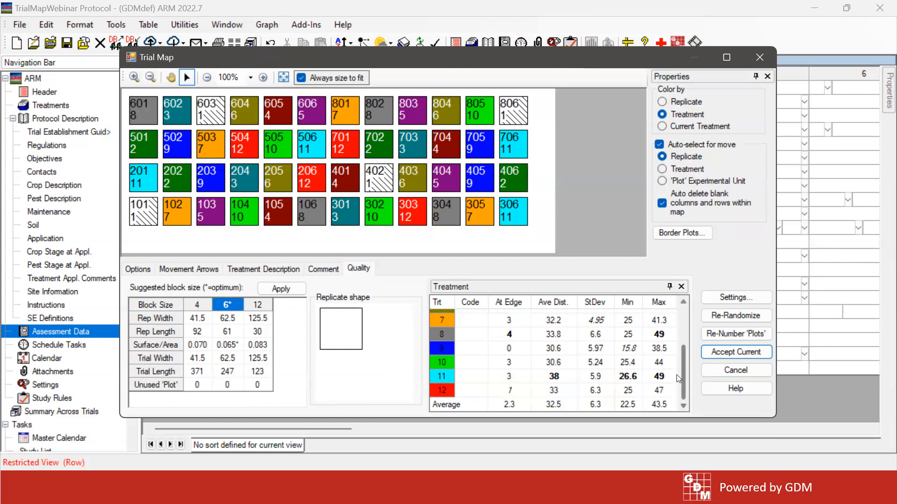
scroll(680, 386, up, 2)
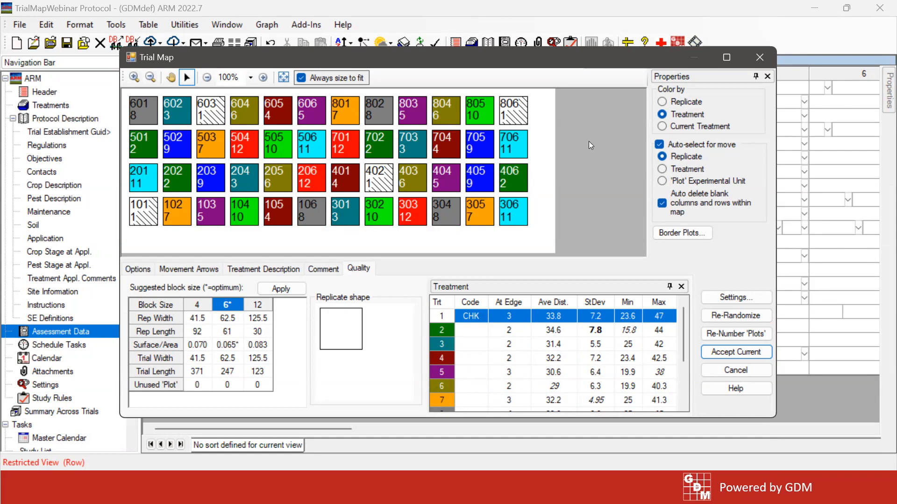
Add 2 outside border plots around the trial without assigning them plot numbers, and show the whole map at 50%
click(677, 234)
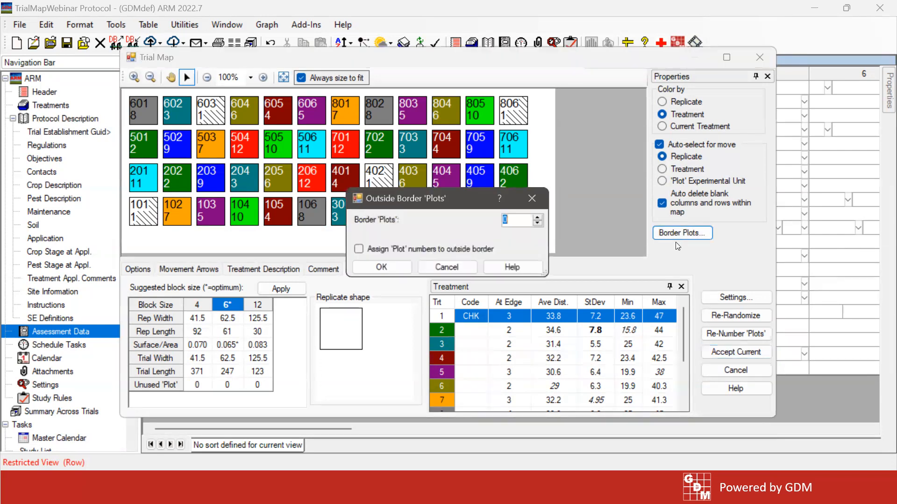
click(537, 218)
click(537, 217)
click(381, 268)
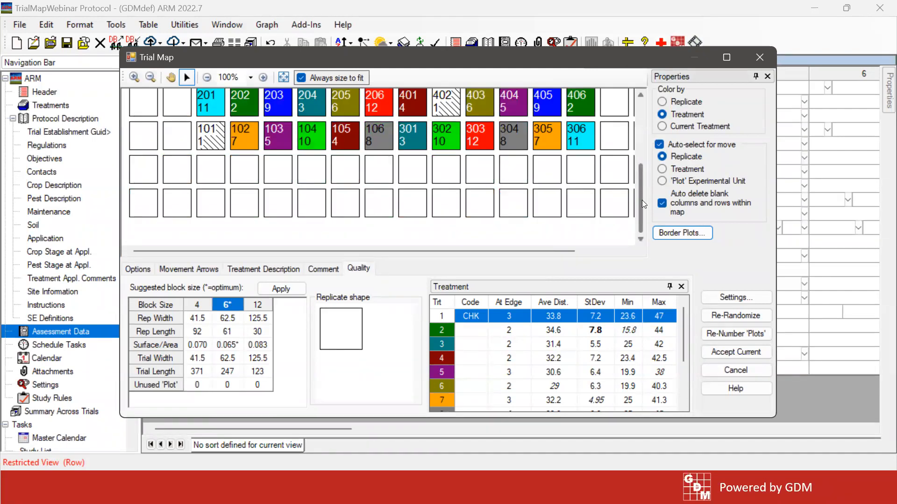
drag(642, 201, 640, 119)
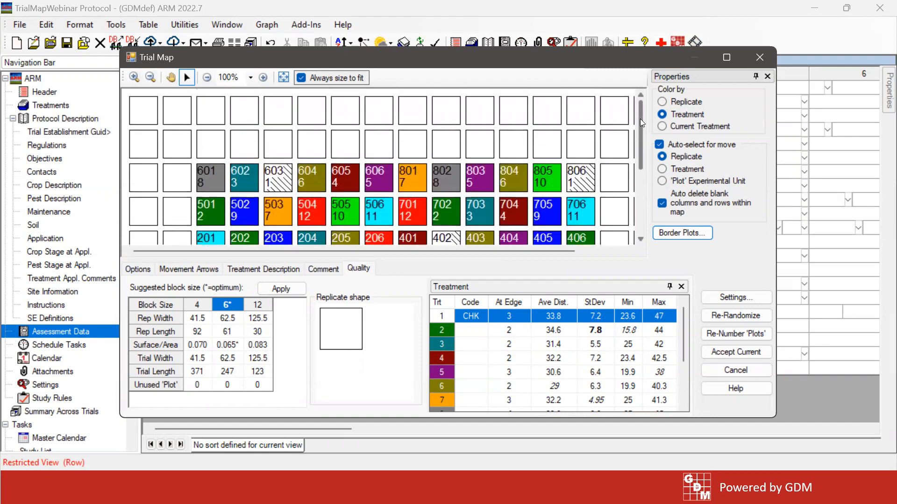
click(207, 78)
click(207, 78)
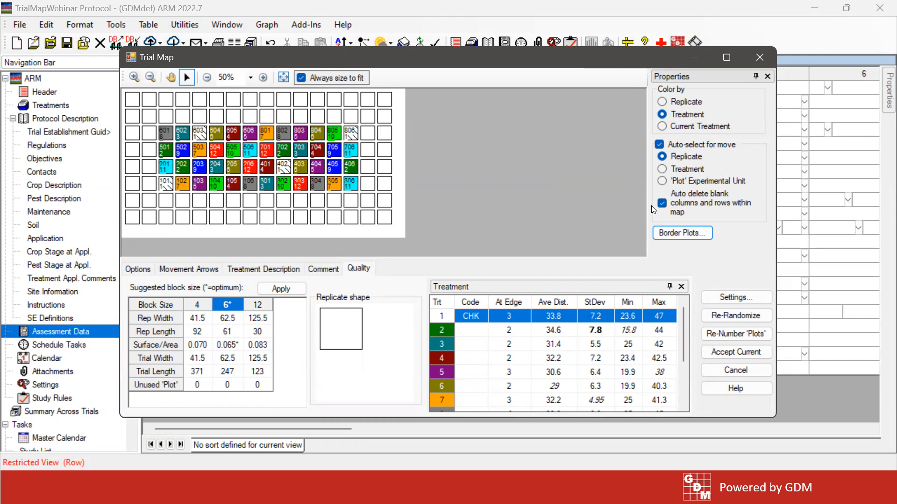
Remove the outside border plots by setting their number to 0, and show the map at 100%
click(682, 233)
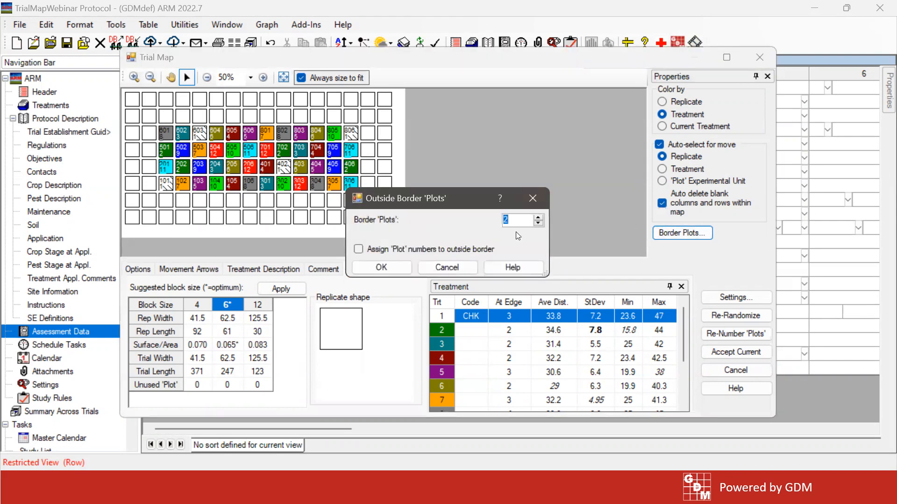
click(540, 223)
click(540, 222)
click(391, 267)
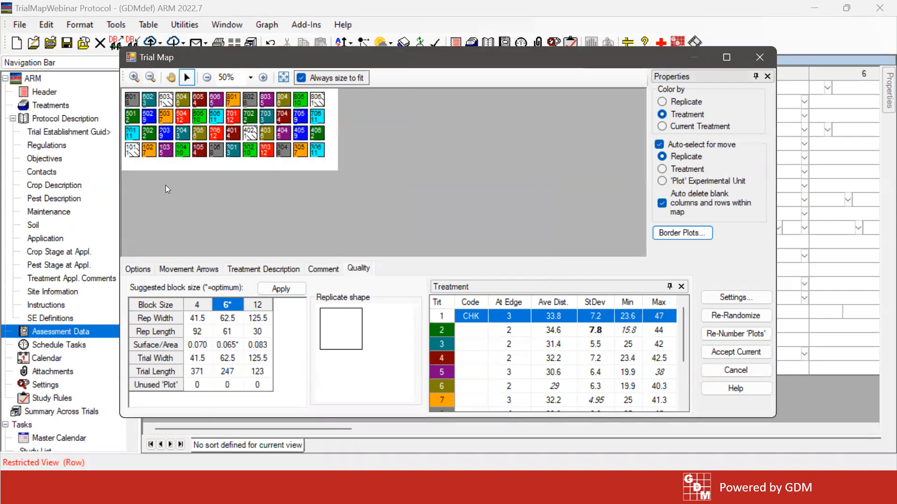
click(263, 78)
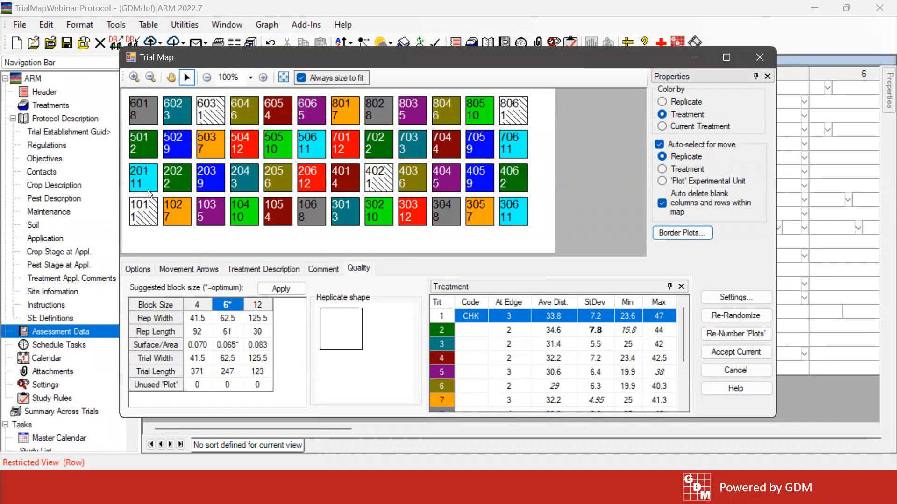
Insert 1 blank column before the column of plot 101, without inserting it at the right
right_click(136, 218)
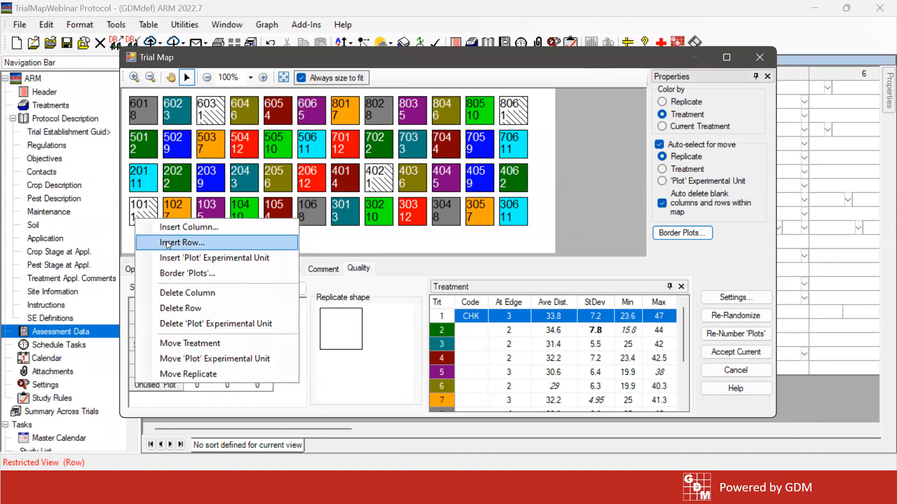
click(168, 229)
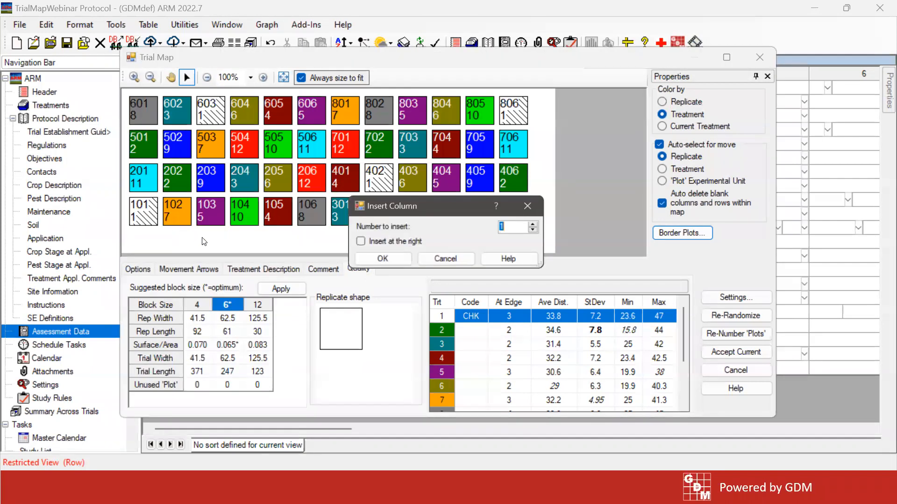
click(386, 258)
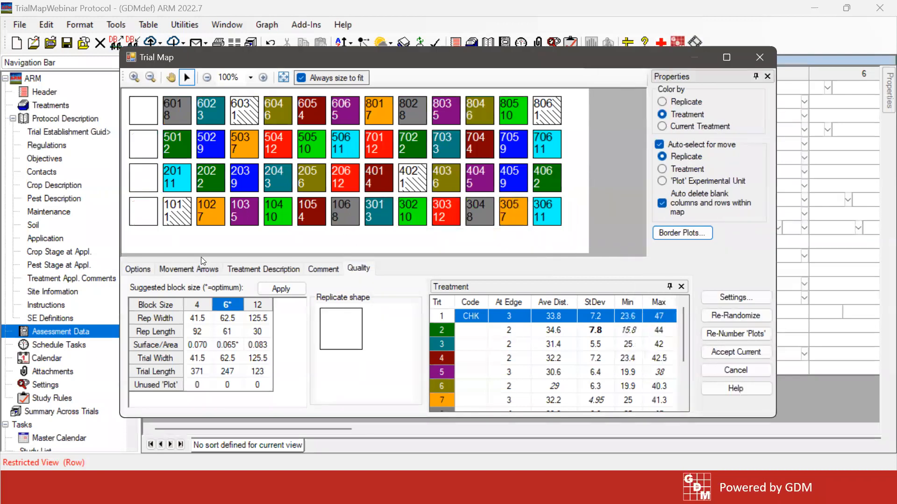
Clear the blank column from the map and turn off automatic deletion of blank columns and rows within it
click(543, 213)
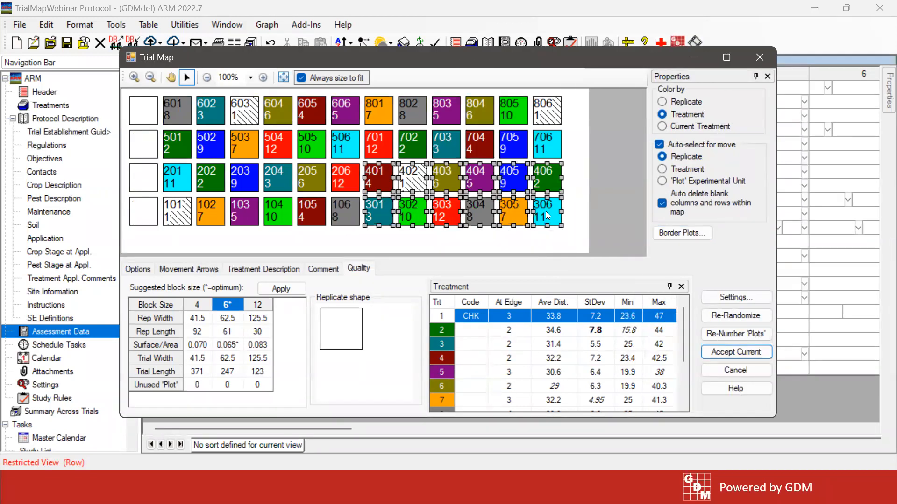
click(545, 211)
click(719, 206)
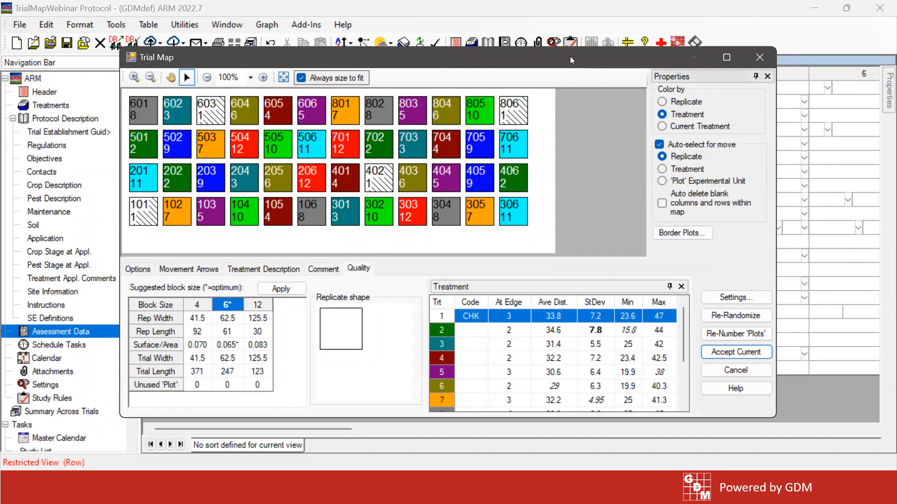
drag(569, 56, 570, 43)
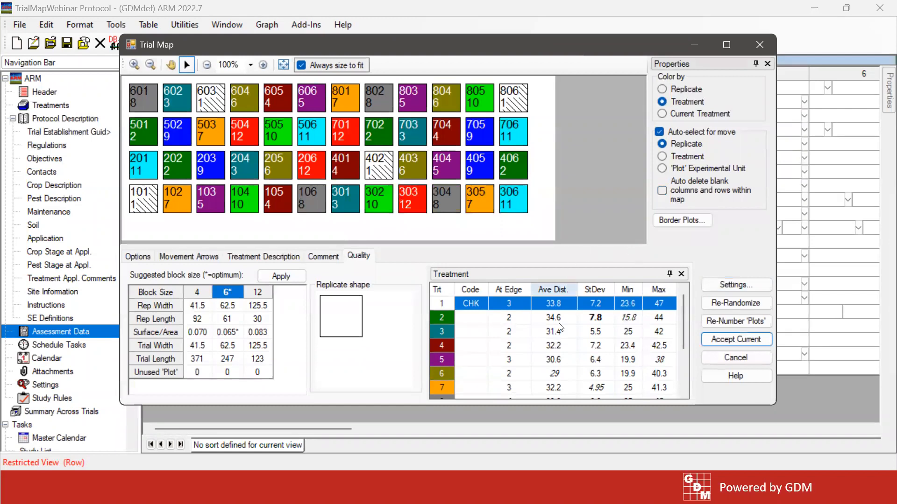
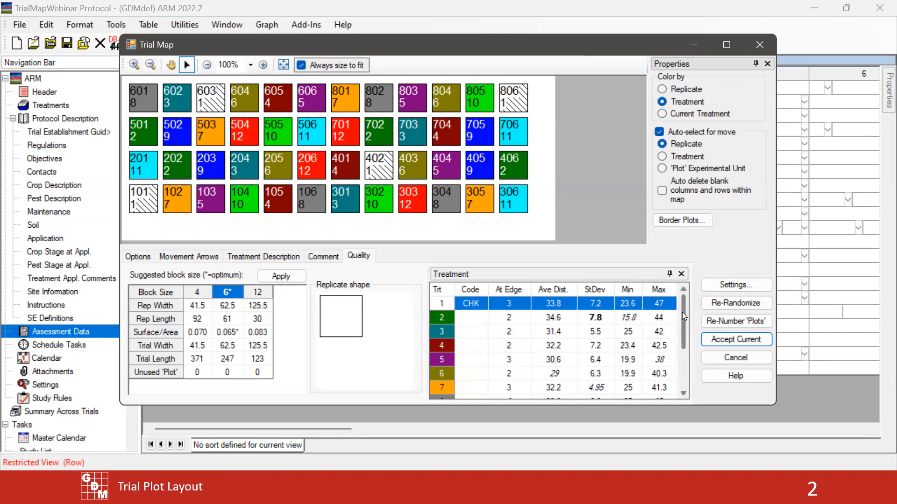
Review the treatment quality statistics for all treatments, comparing the average distances of treatments 6 and 11
scroll(682, 315, down, 3)
drag(677, 350, 679, 378)
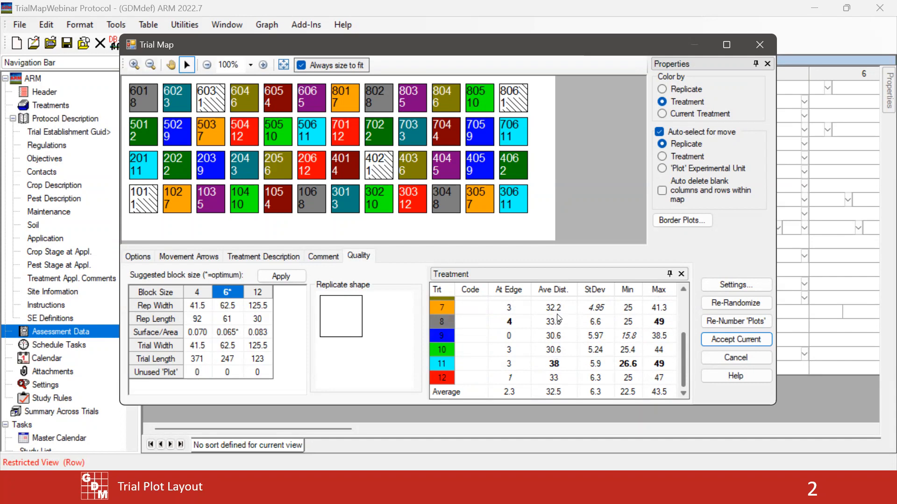
mouse_move(682, 357)
mouse_down()
mouse_move(684, 313)
mouse_move(686, 348)
mouse_up()
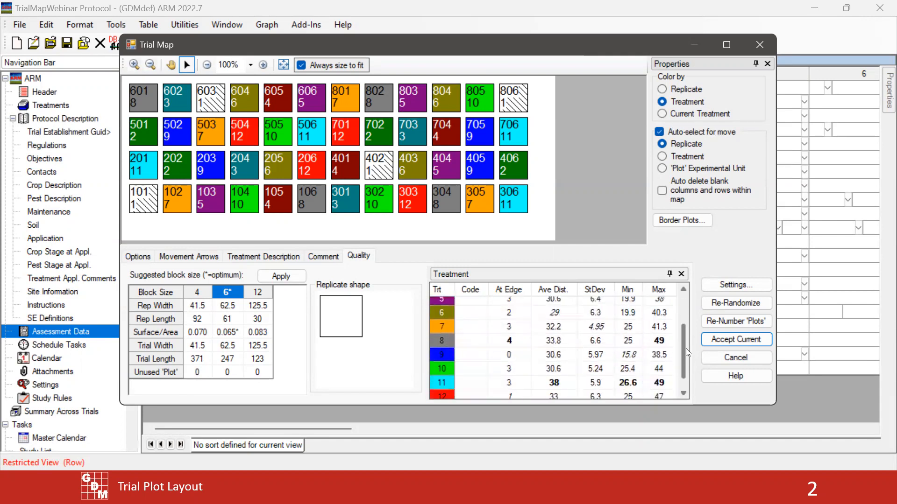
click(555, 312)
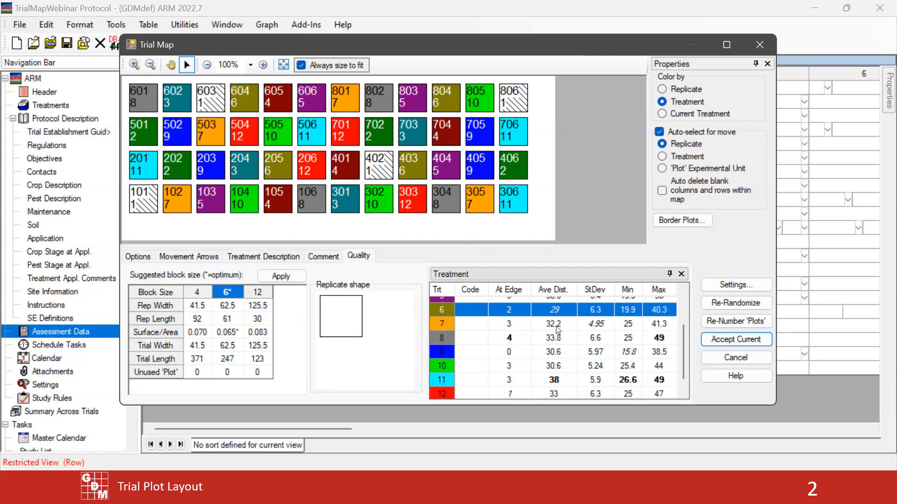
click(560, 385)
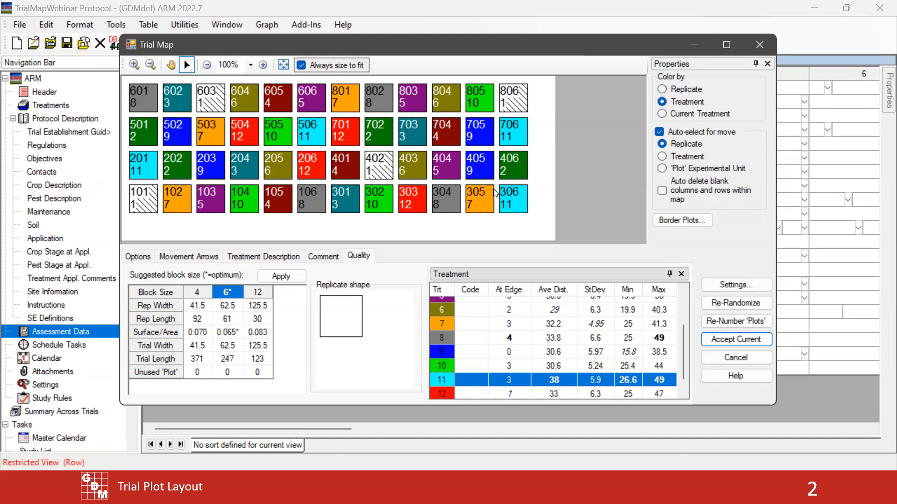
Select treatment 6 in the quality table and color the map by Current Treatment to examine its plot distribution
click(559, 313)
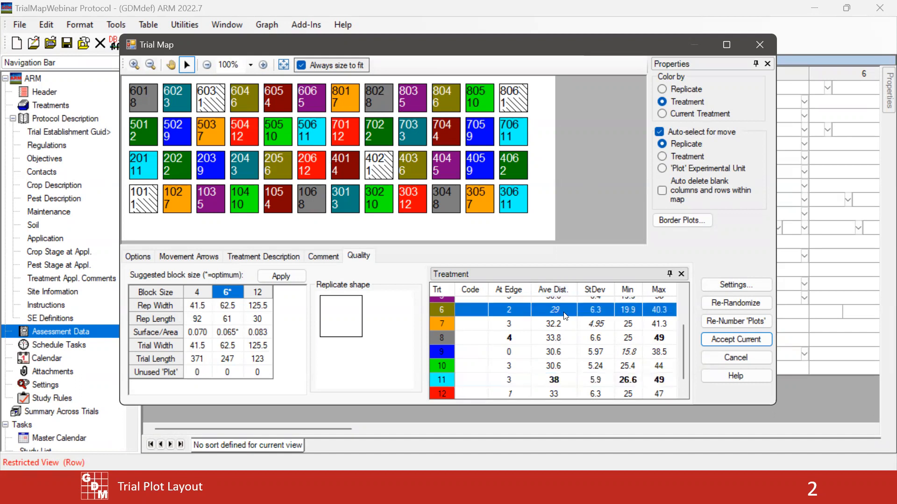
click(663, 114)
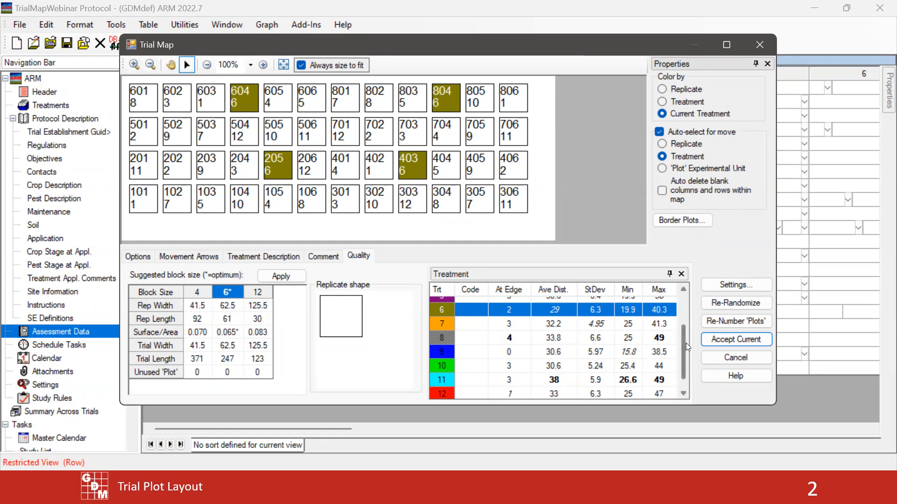
drag(682, 357, 680, 316)
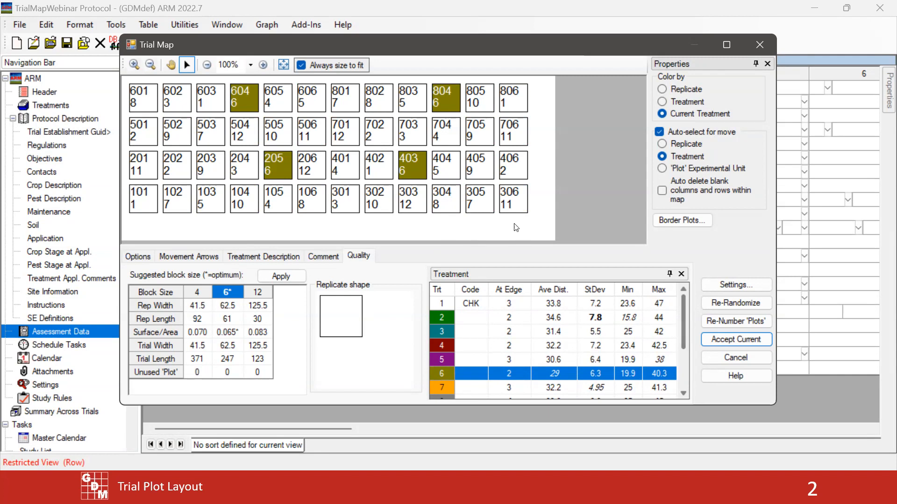
Color the trial map by Treatment again and return to the treatment quality statistics
click(682, 101)
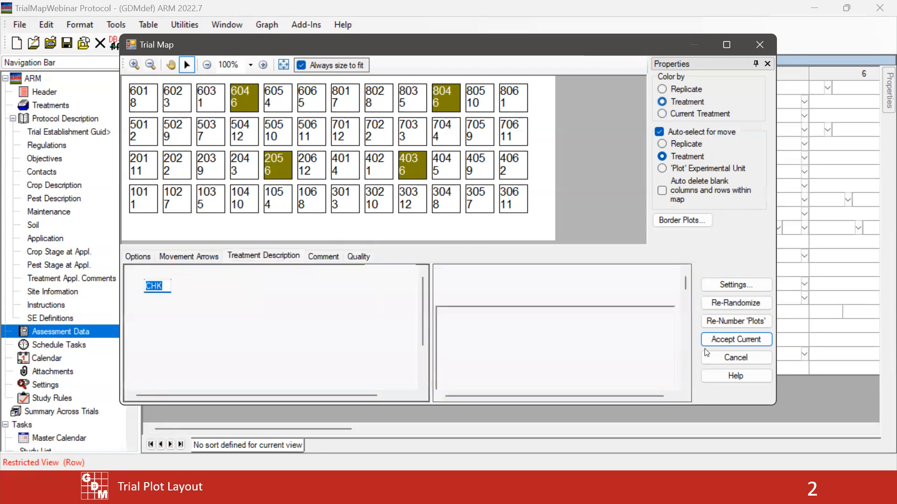
click(366, 257)
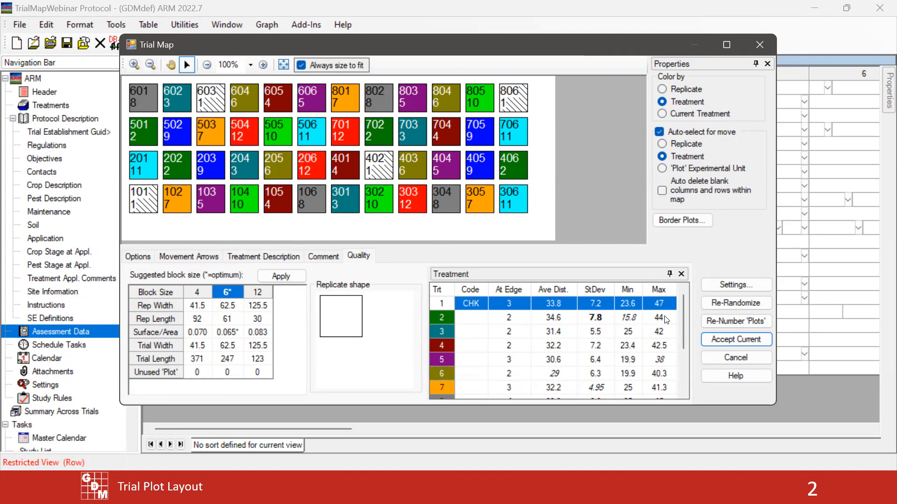
drag(682, 315, 682, 316)
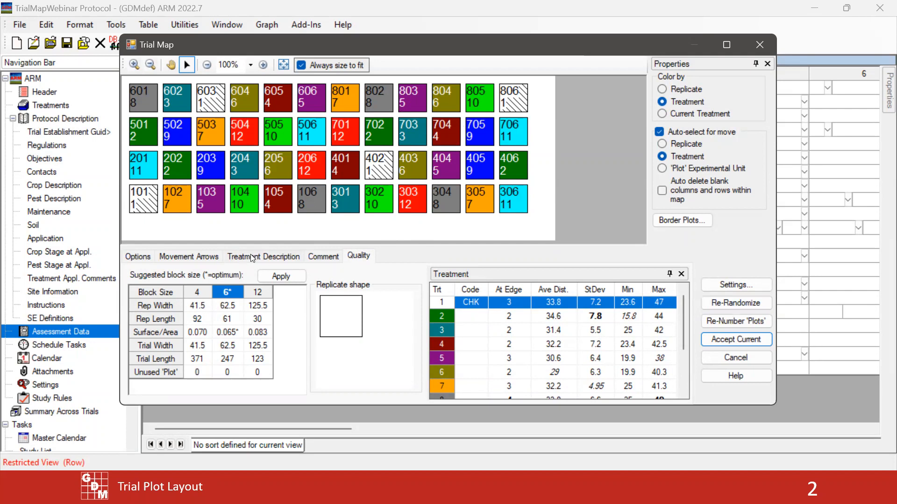
Re-randomize the trial map and review the new quality statistics for all treatments
click(745, 307)
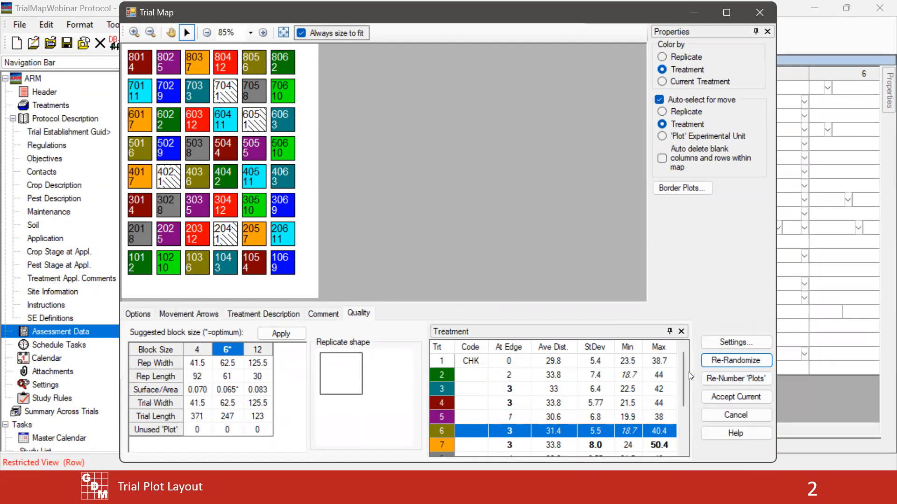
drag(682, 368, 684, 409)
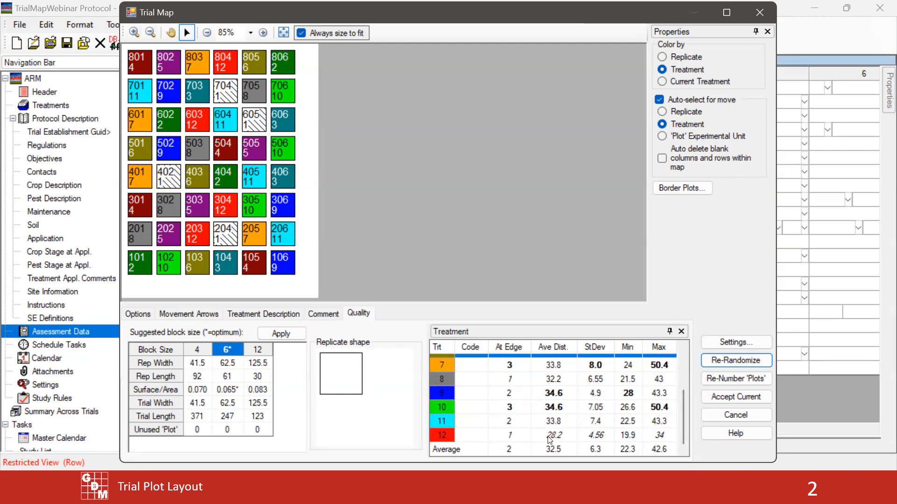
drag(683, 426, 677, 364)
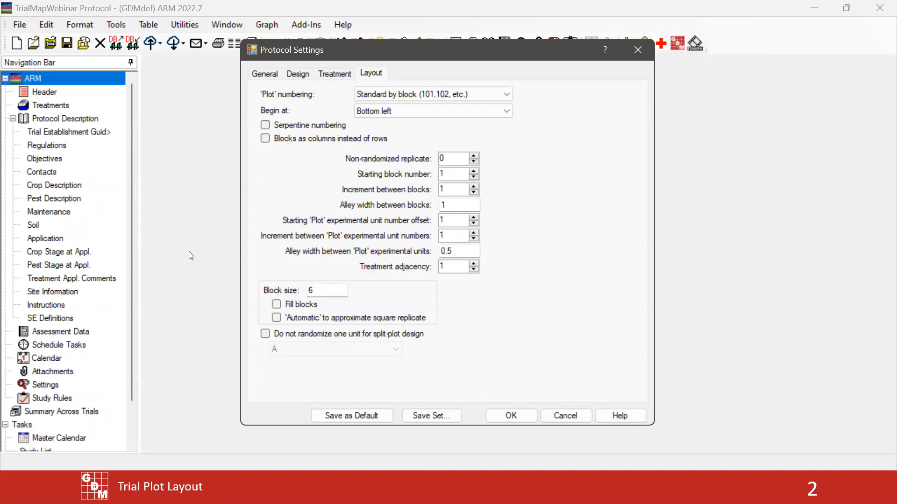
Open the block size and treatment adjacency values for editing in the protocol's layout settings
double_click(326, 288)
click(329, 289)
click(454, 266)
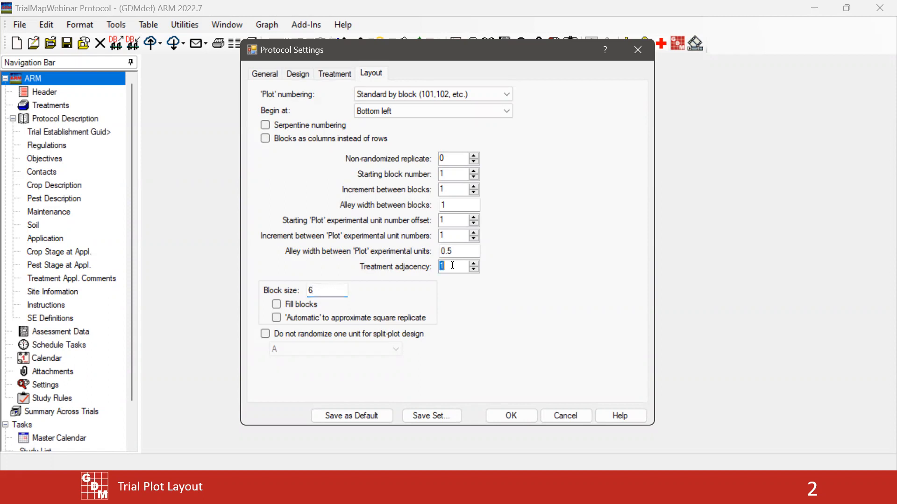
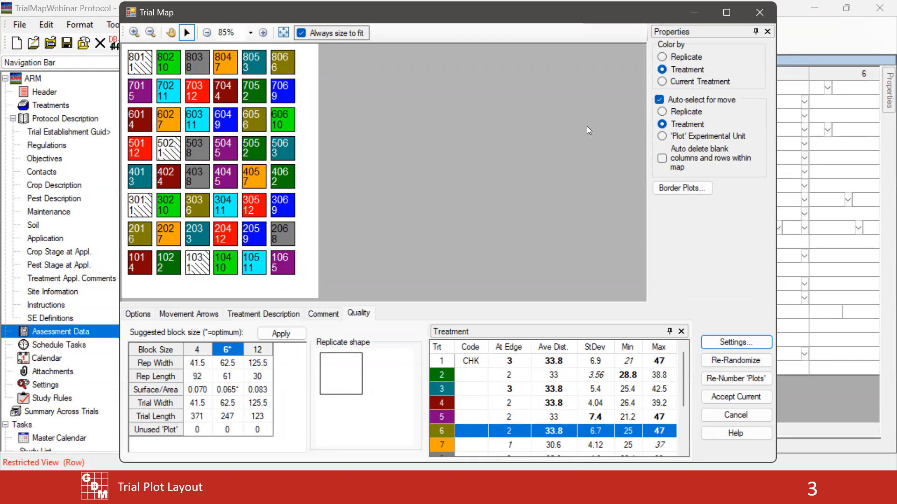
Color the trial map by Current Treatment and then by Replicate, and accept the current layout for the trial
click(695, 83)
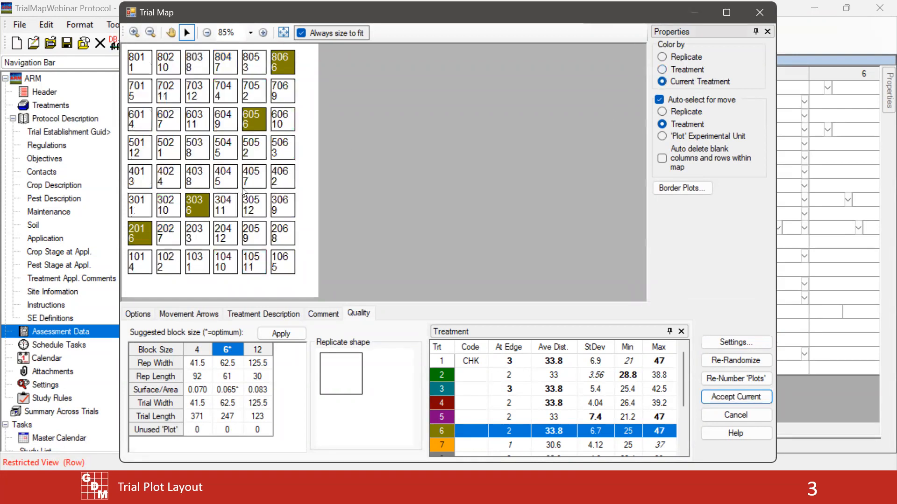
click(694, 57)
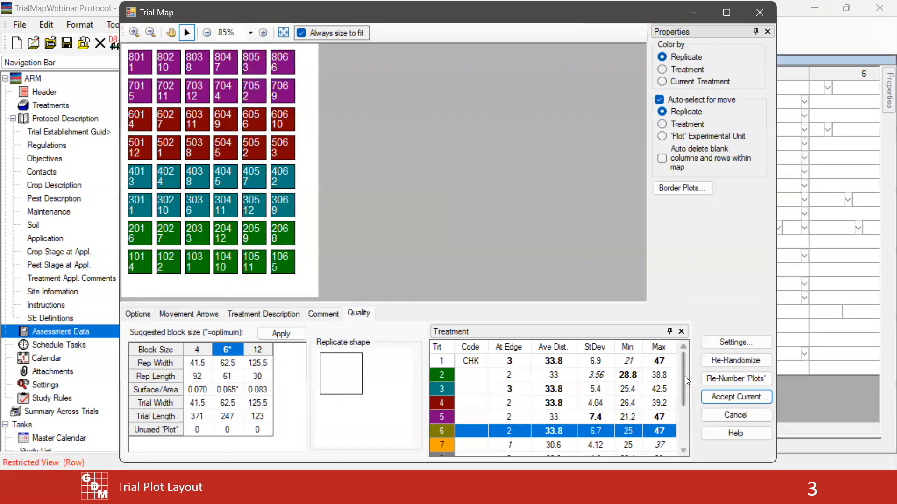
click(728, 398)
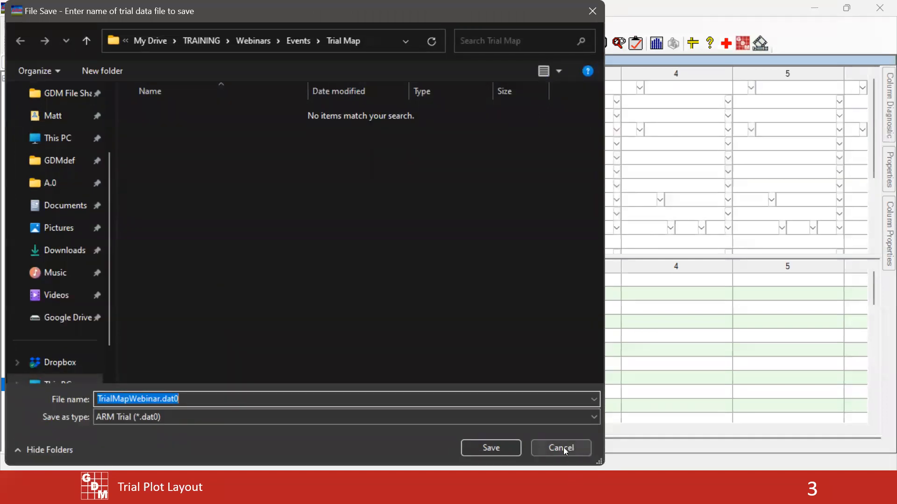
click(563, 449)
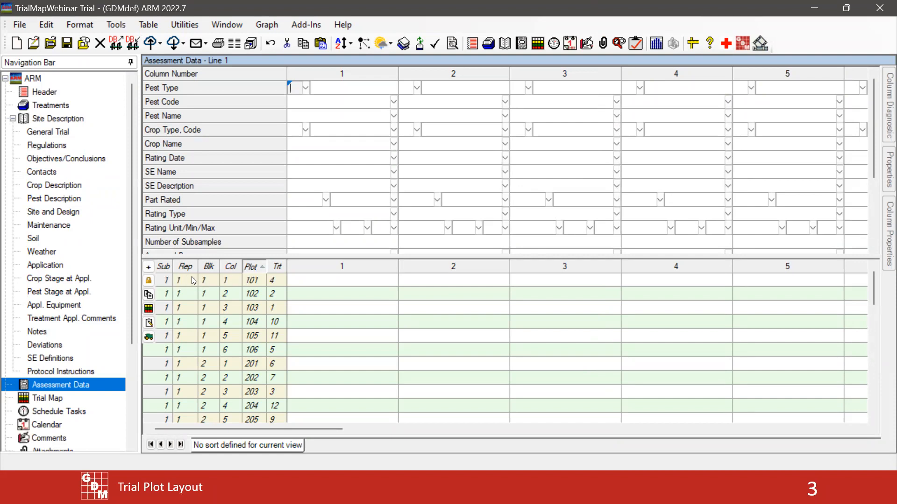
Examine the replicate, block and plot number columns of the plot list in the new trial's assessment data
click(190, 278)
click(206, 281)
scroll(183, 364, down, 1)
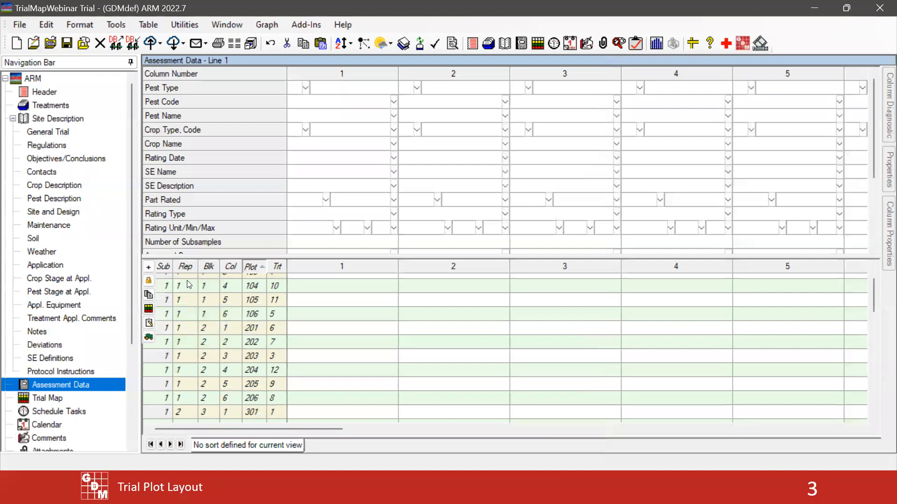
scroll(183, 394, up, 1)
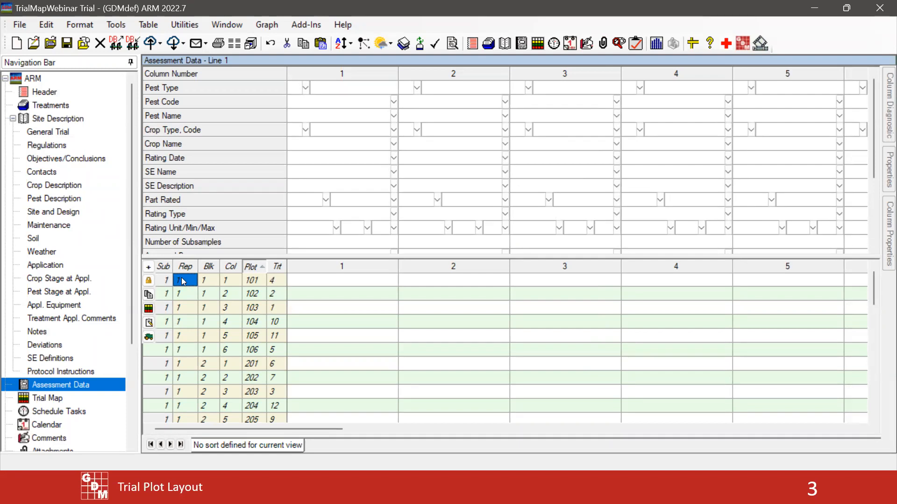
scroll(180, 363, down, 7)
scroll(180, 363, up, 7)
click(211, 279)
key(Down)
click(256, 294)
Open the trial map beside the plot list to compare plot positions, and close it without accepting changes
click(55, 399)
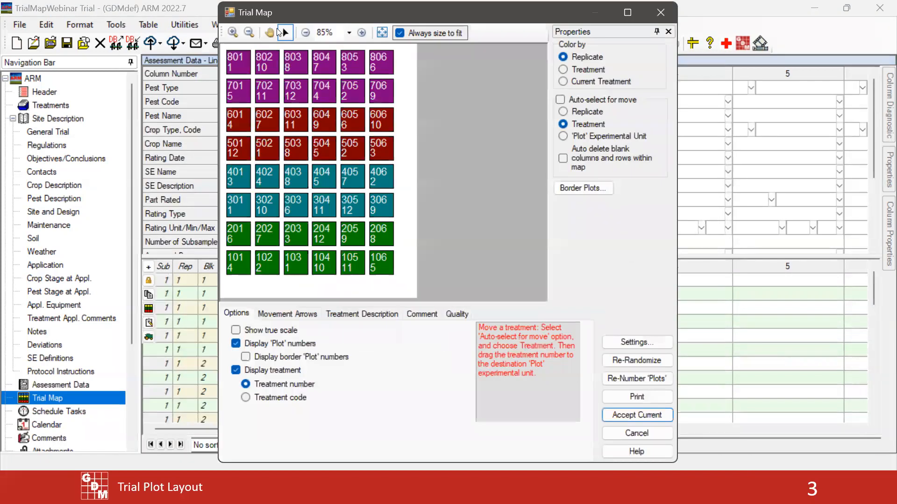
drag(276, 23, 343, 36)
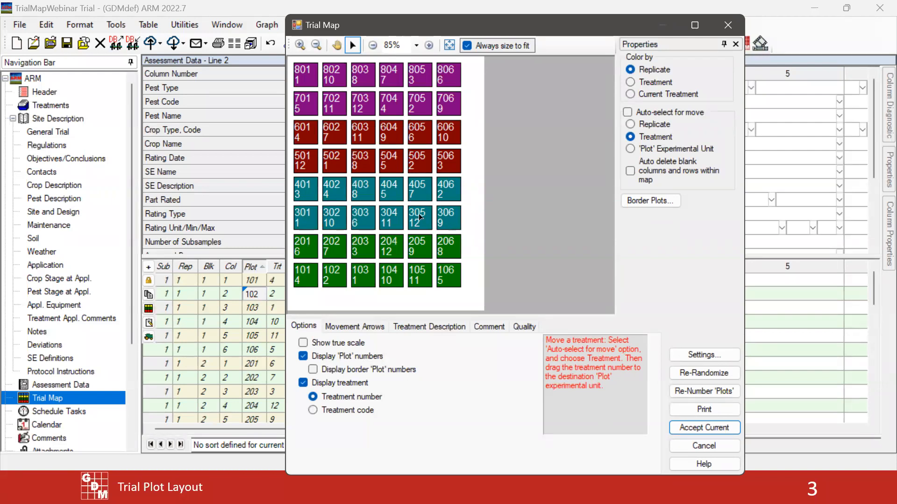
click(701, 446)
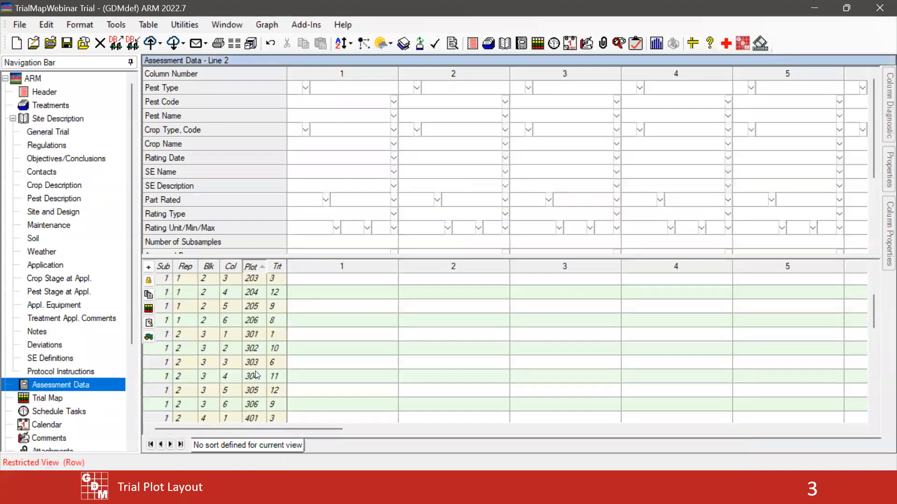
Select plot 305's block value, compare its replicate and block with the reopened trial map, and cancel the map
click(210, 391)
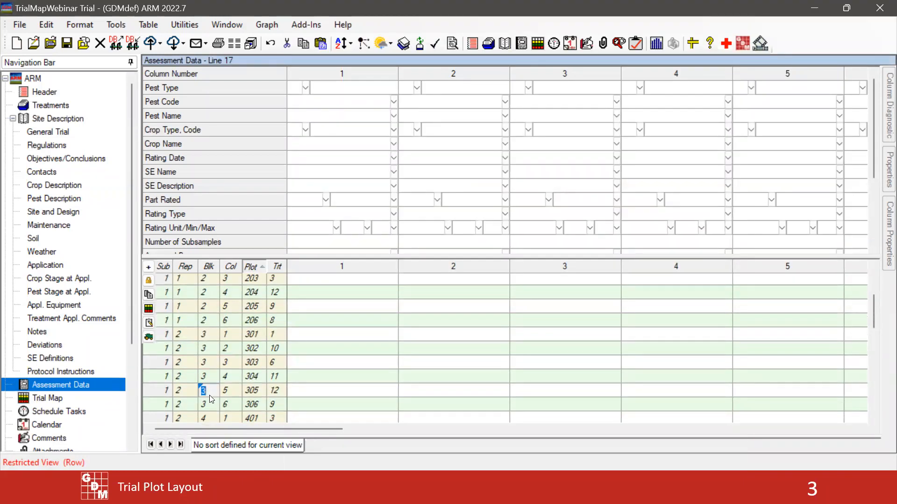
click(57, 398)
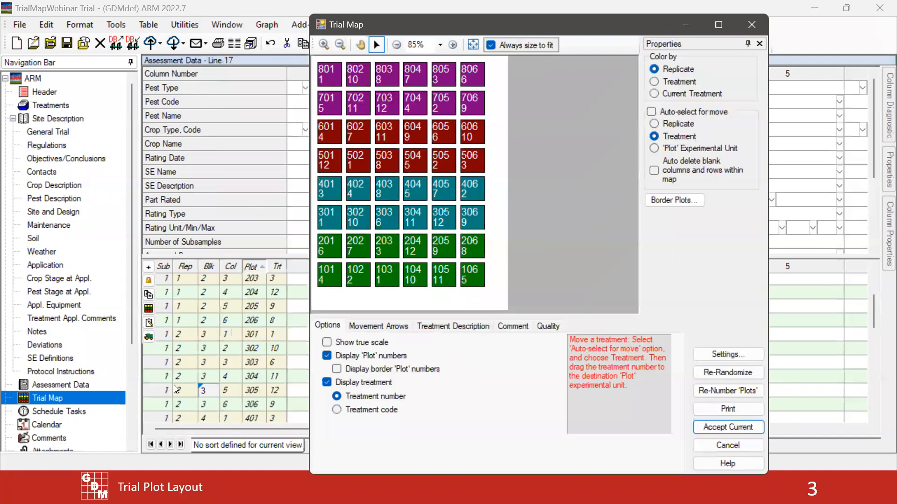
click(180, 392)
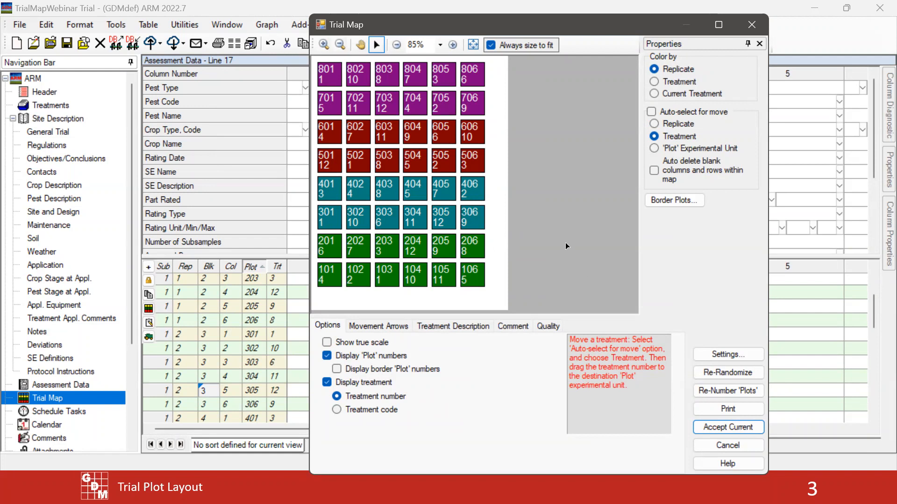
click(727, 443)
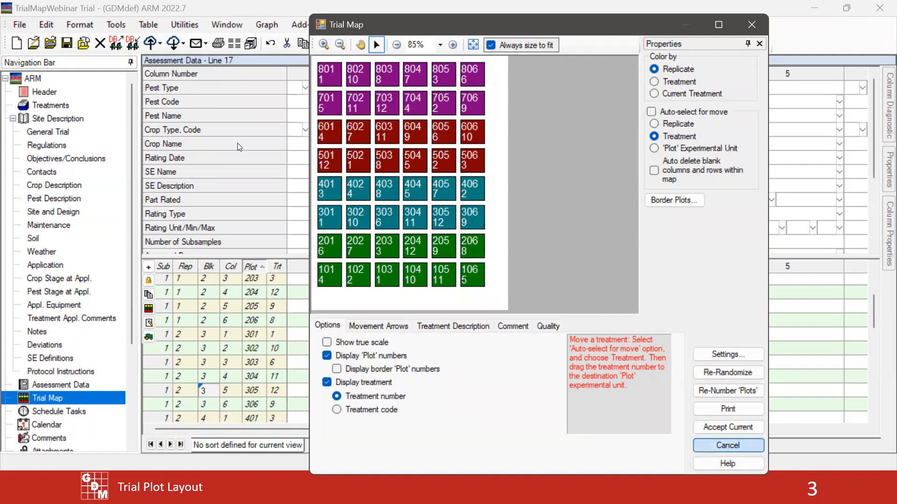